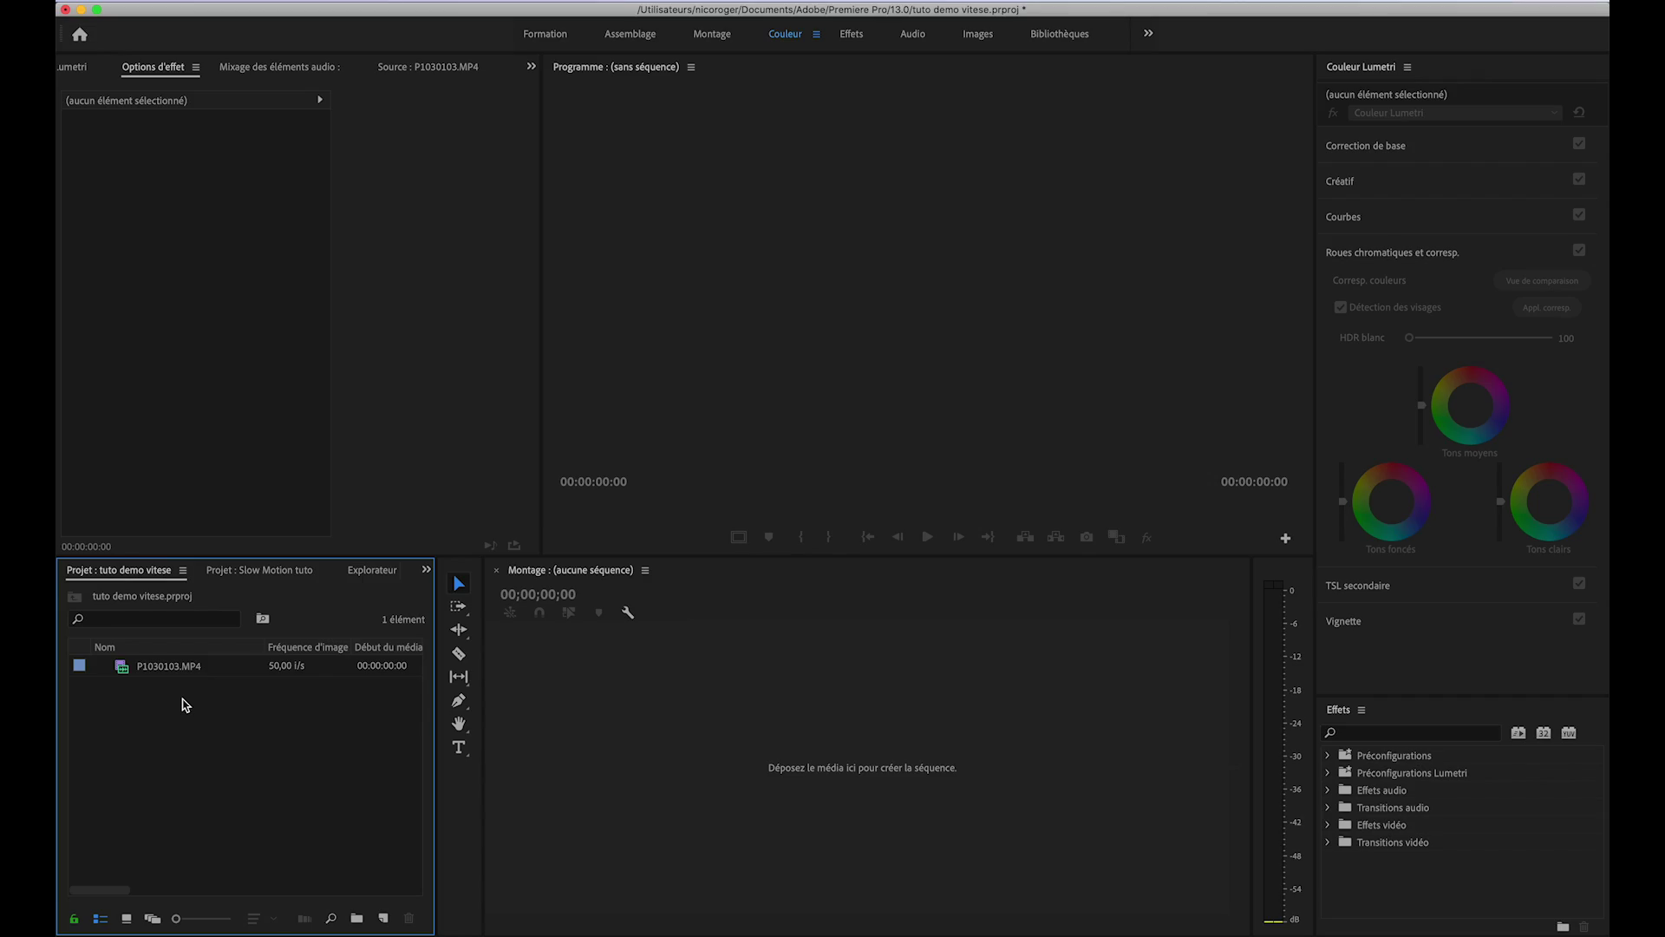
Create a P1030103 sequence from P1030103.MP4, zoom in, and play and scrub the hiker clip.
{"action": "left_click", "coordinate": [158, 678]}
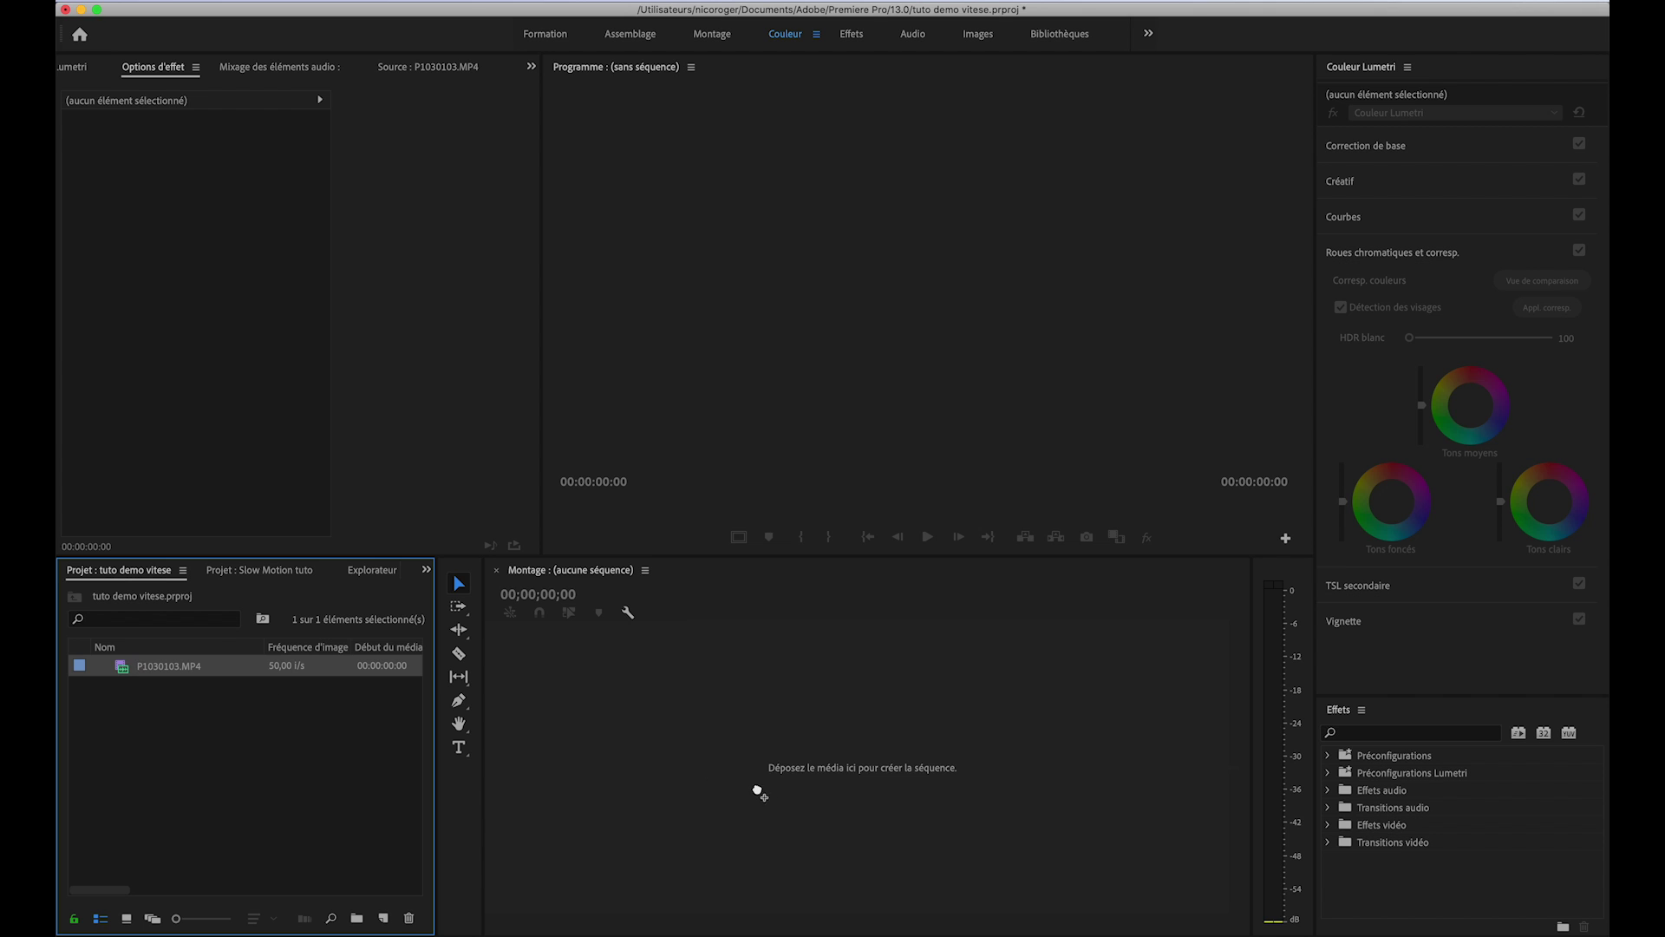
{"action": "left_click_drag", "start_coordinate": [758, 792], "coordinate": [771, 796]}
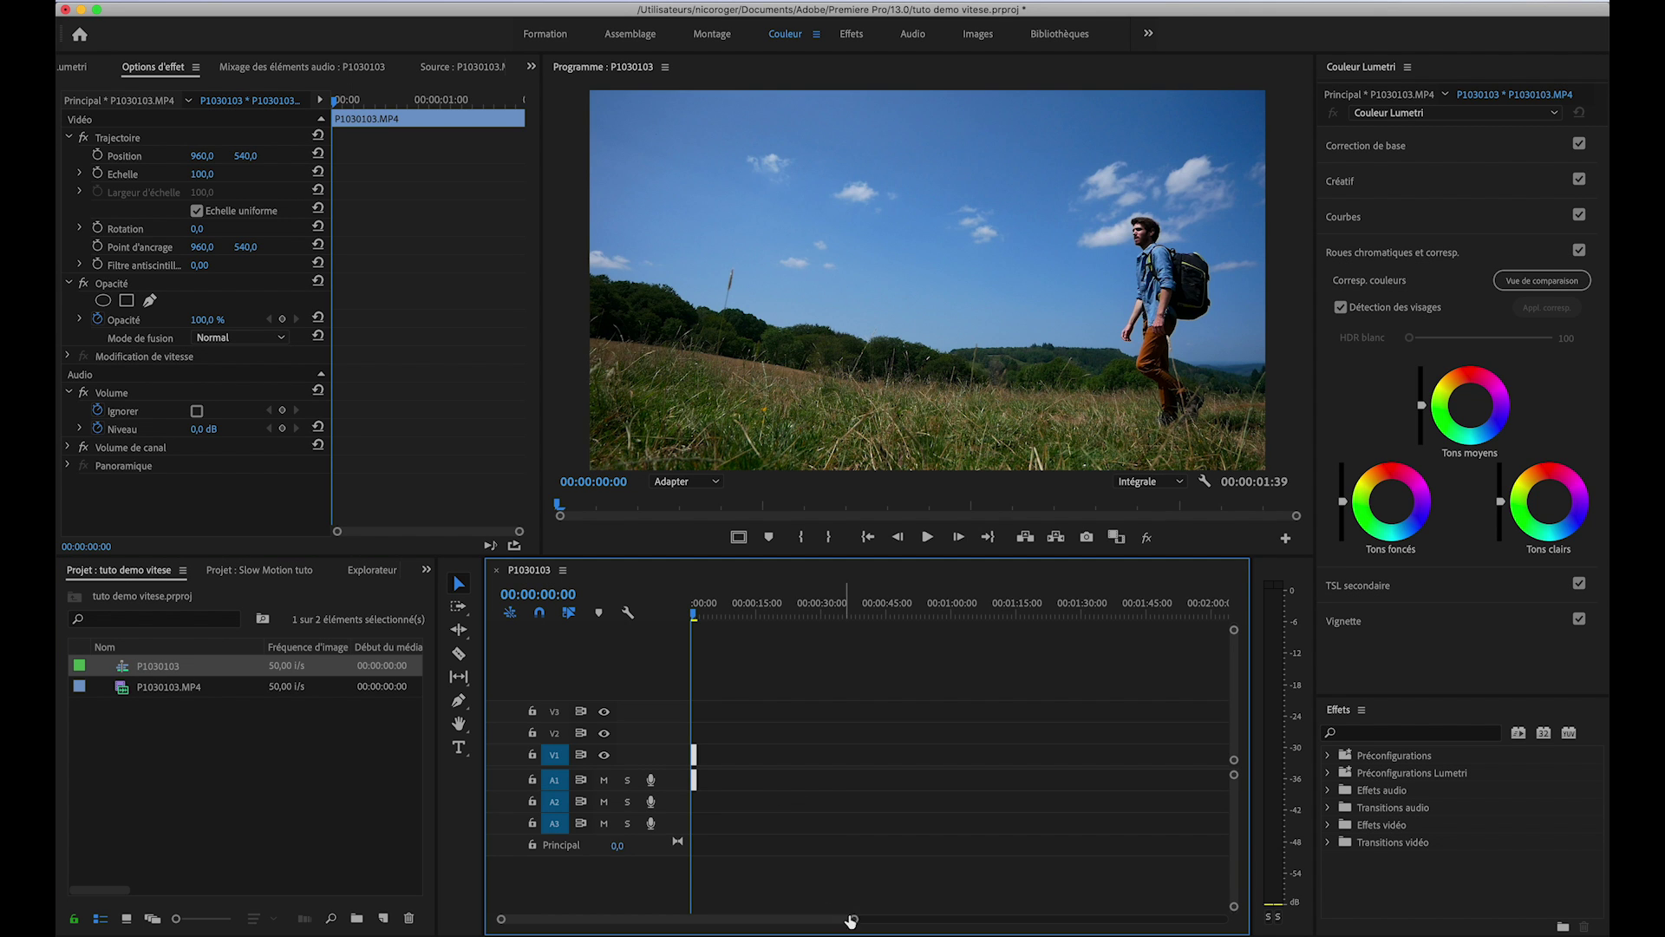
{"action": "left_click_drag", "start_coordinate": [853, 919], "coordinate": [731, 919]}
{"action": "key", "text": "space"}
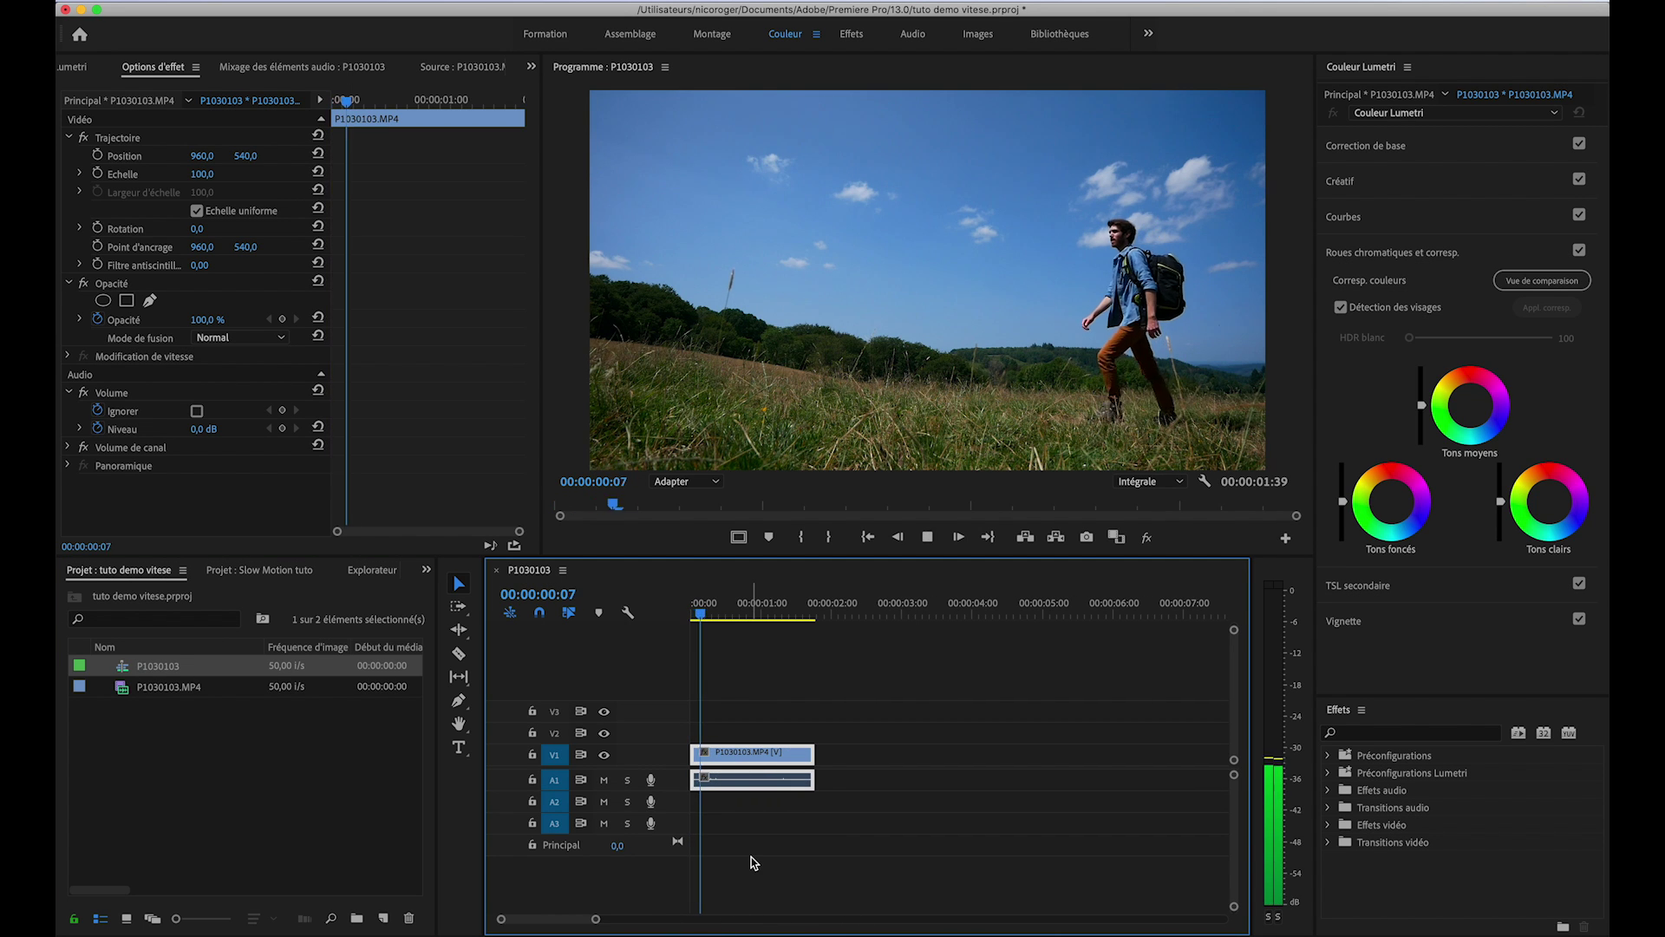
{"action": "key", "text": "space"}
{"action": "key", "text": "Home"}
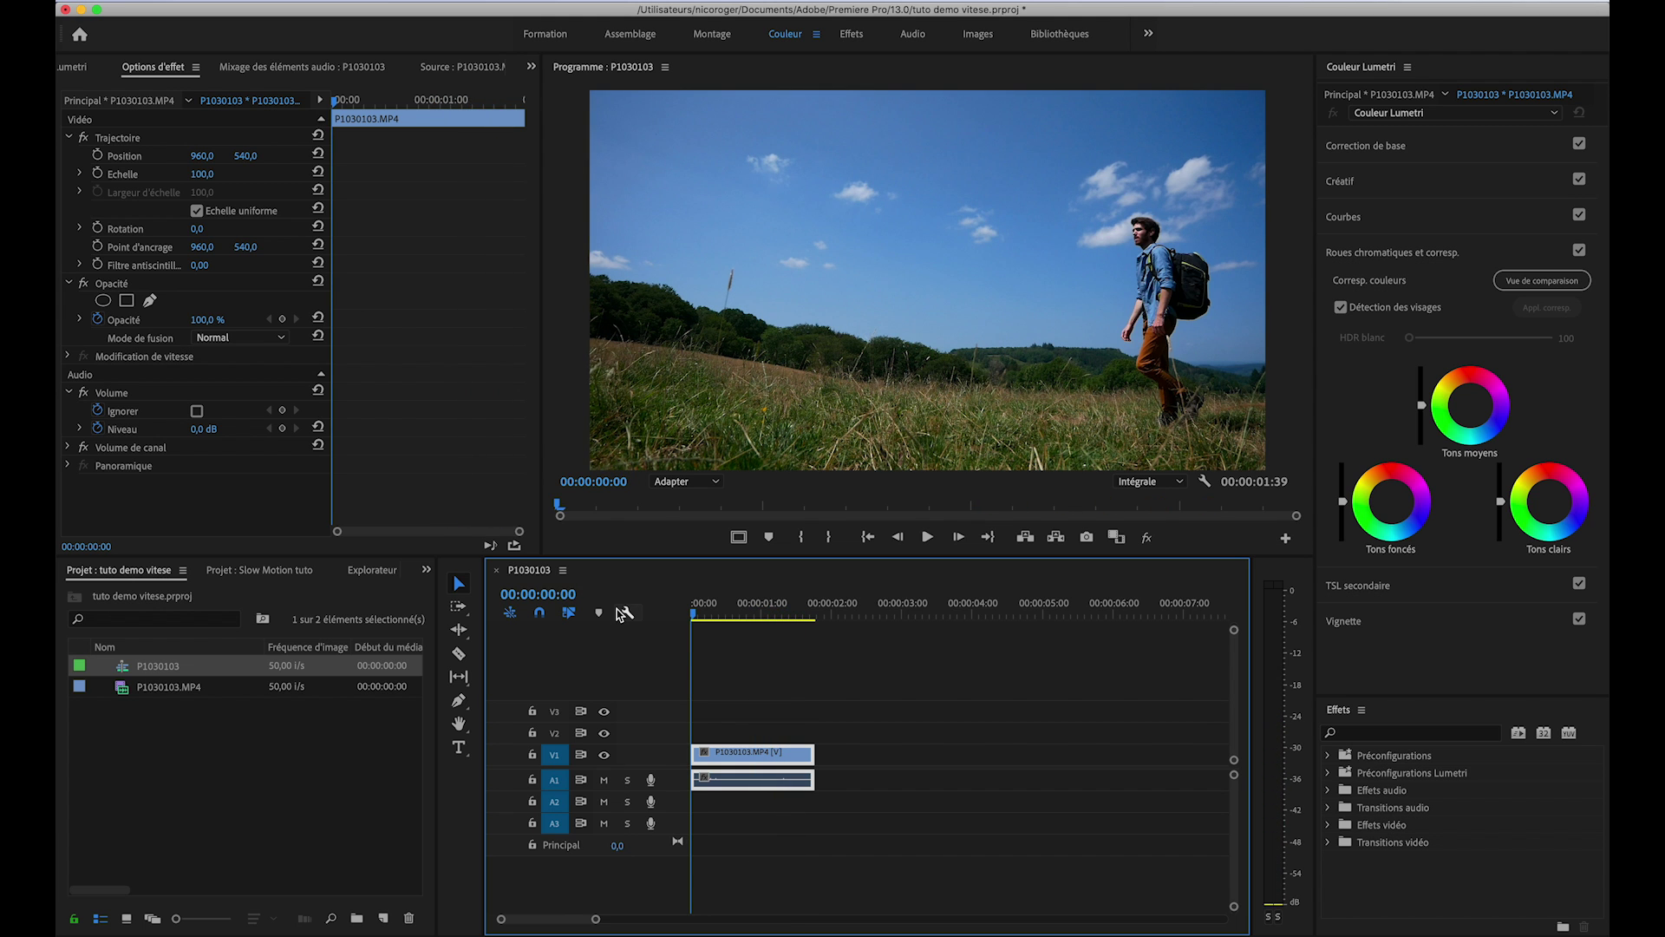
{"action": "left_click_drag", "start_coordinate": [782, 614], "coordinate": [710, 623]}
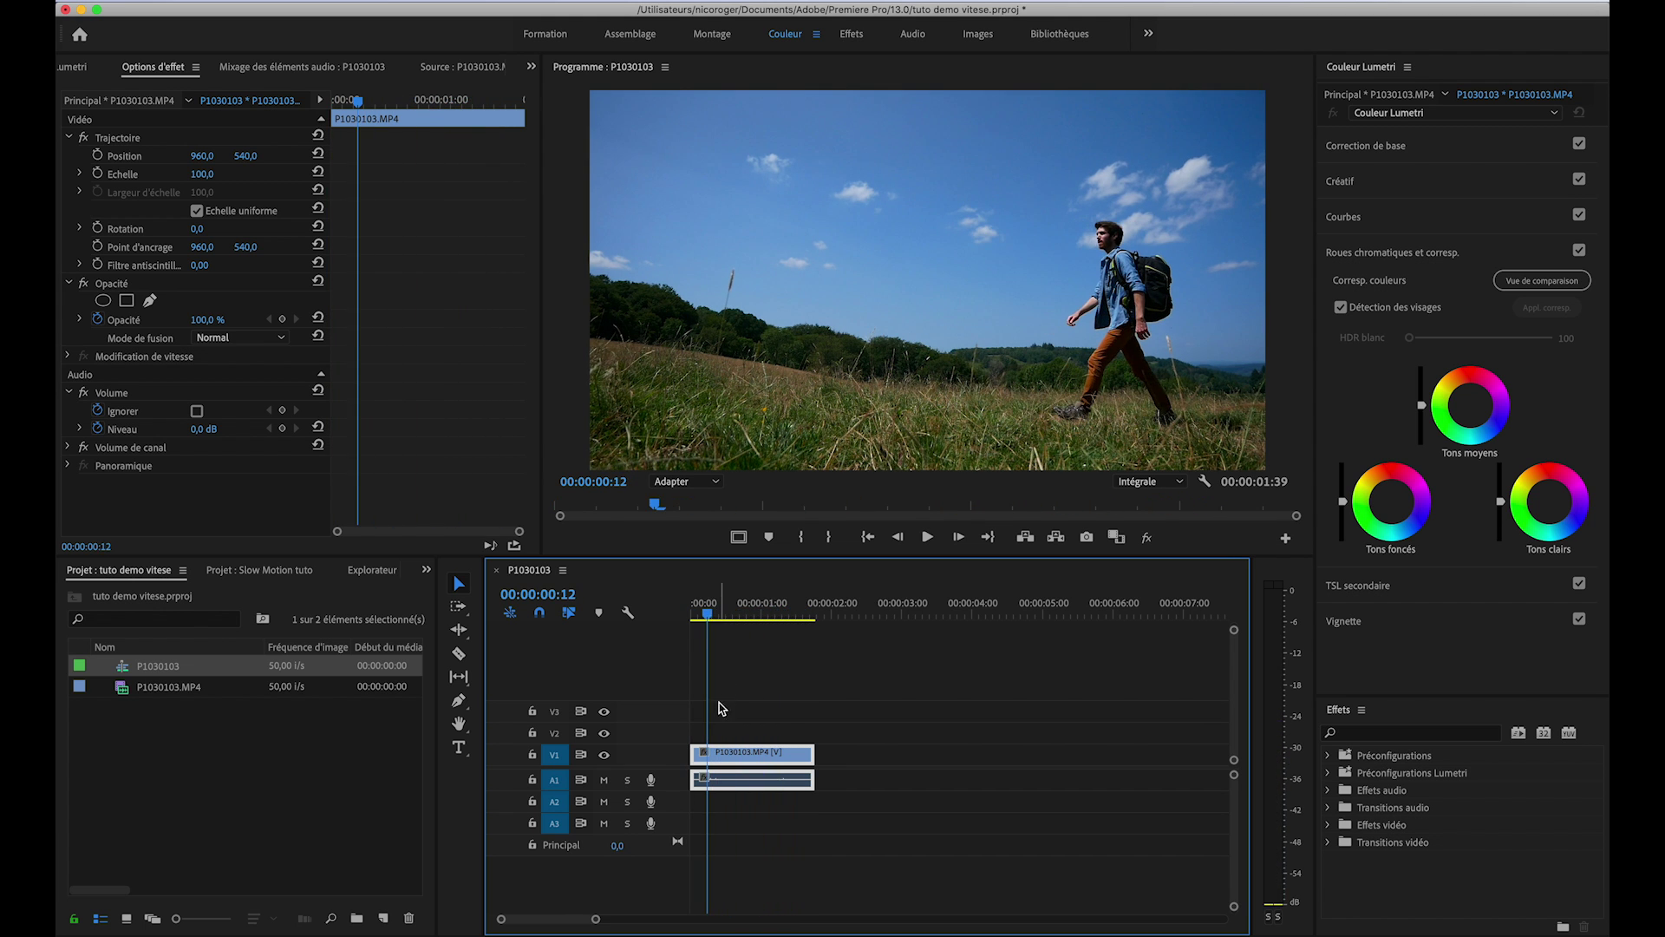
Reverse the hiker clip to -100% with Inverser la vitesse in Vitesse/Durée, then play it back.
{"action": "right_click", "coordinate": [740, 755]}
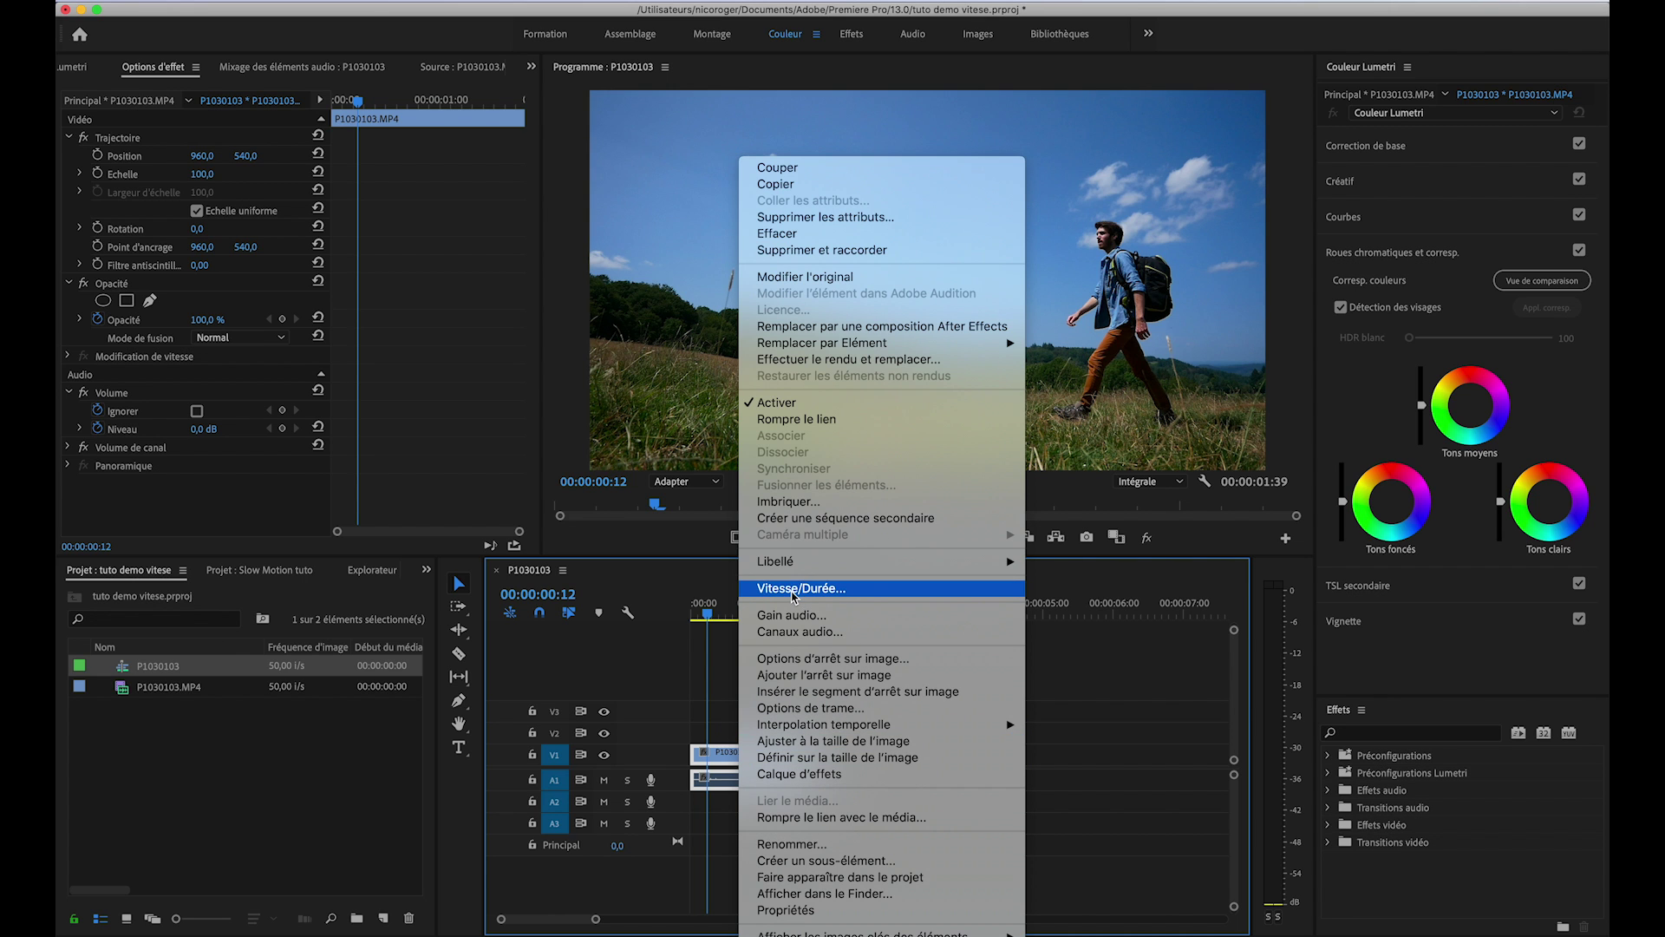
{"action": "left_click", "coordinate": [813, 590]}
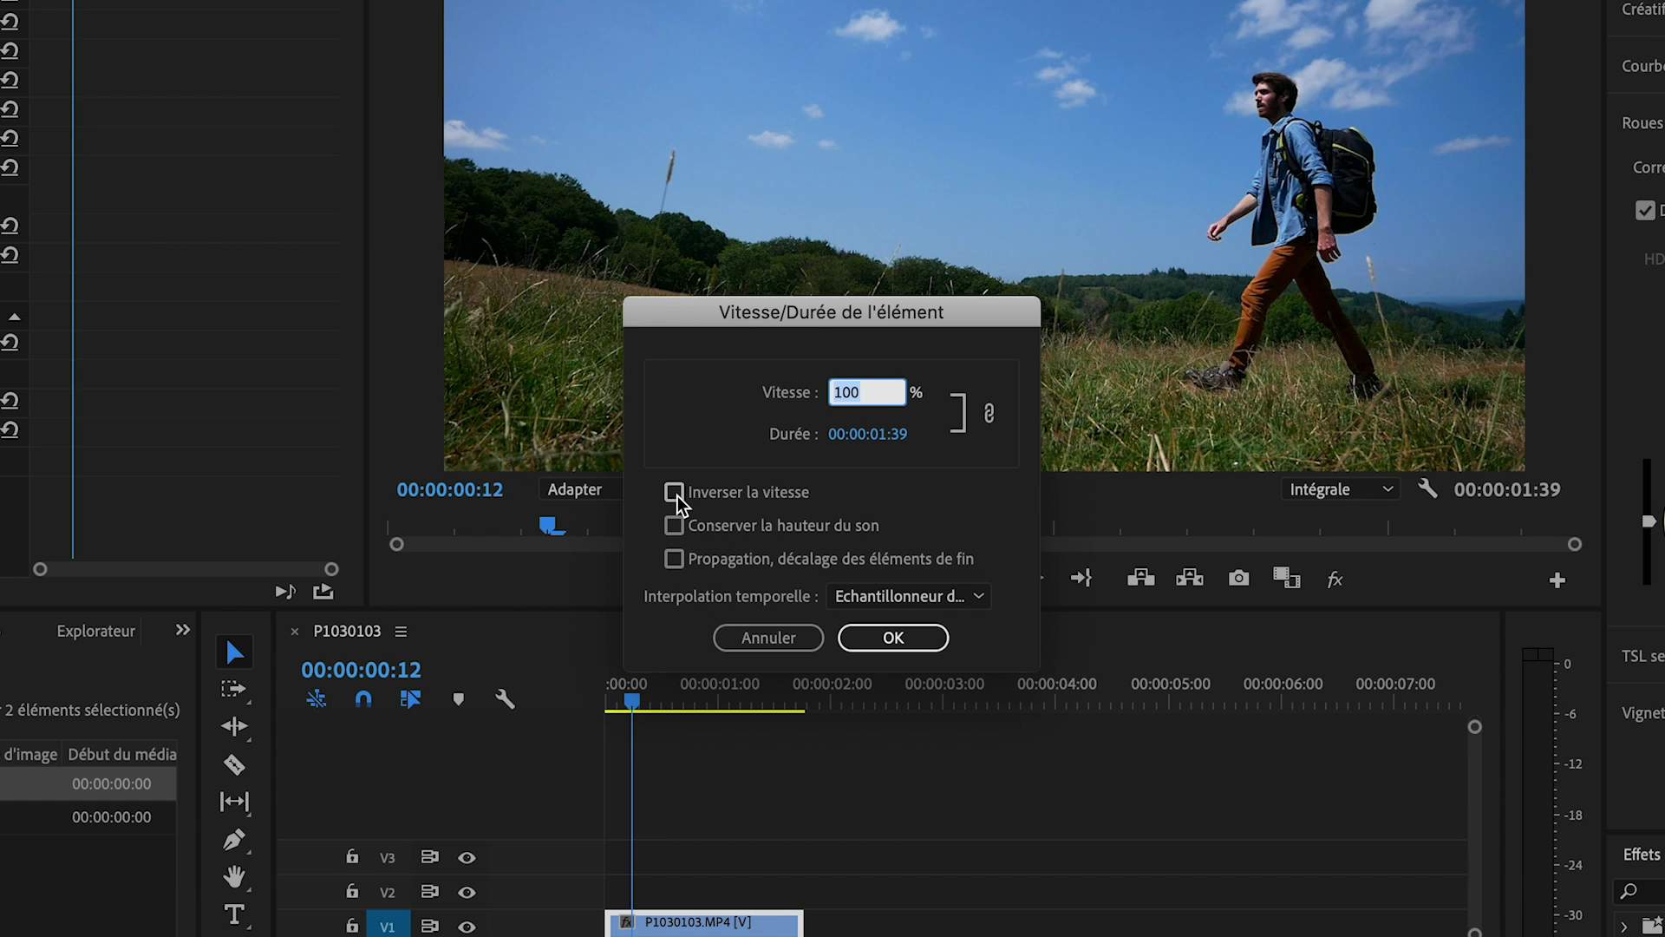
{"action": "left_click", "coordinate": [874, 642]}
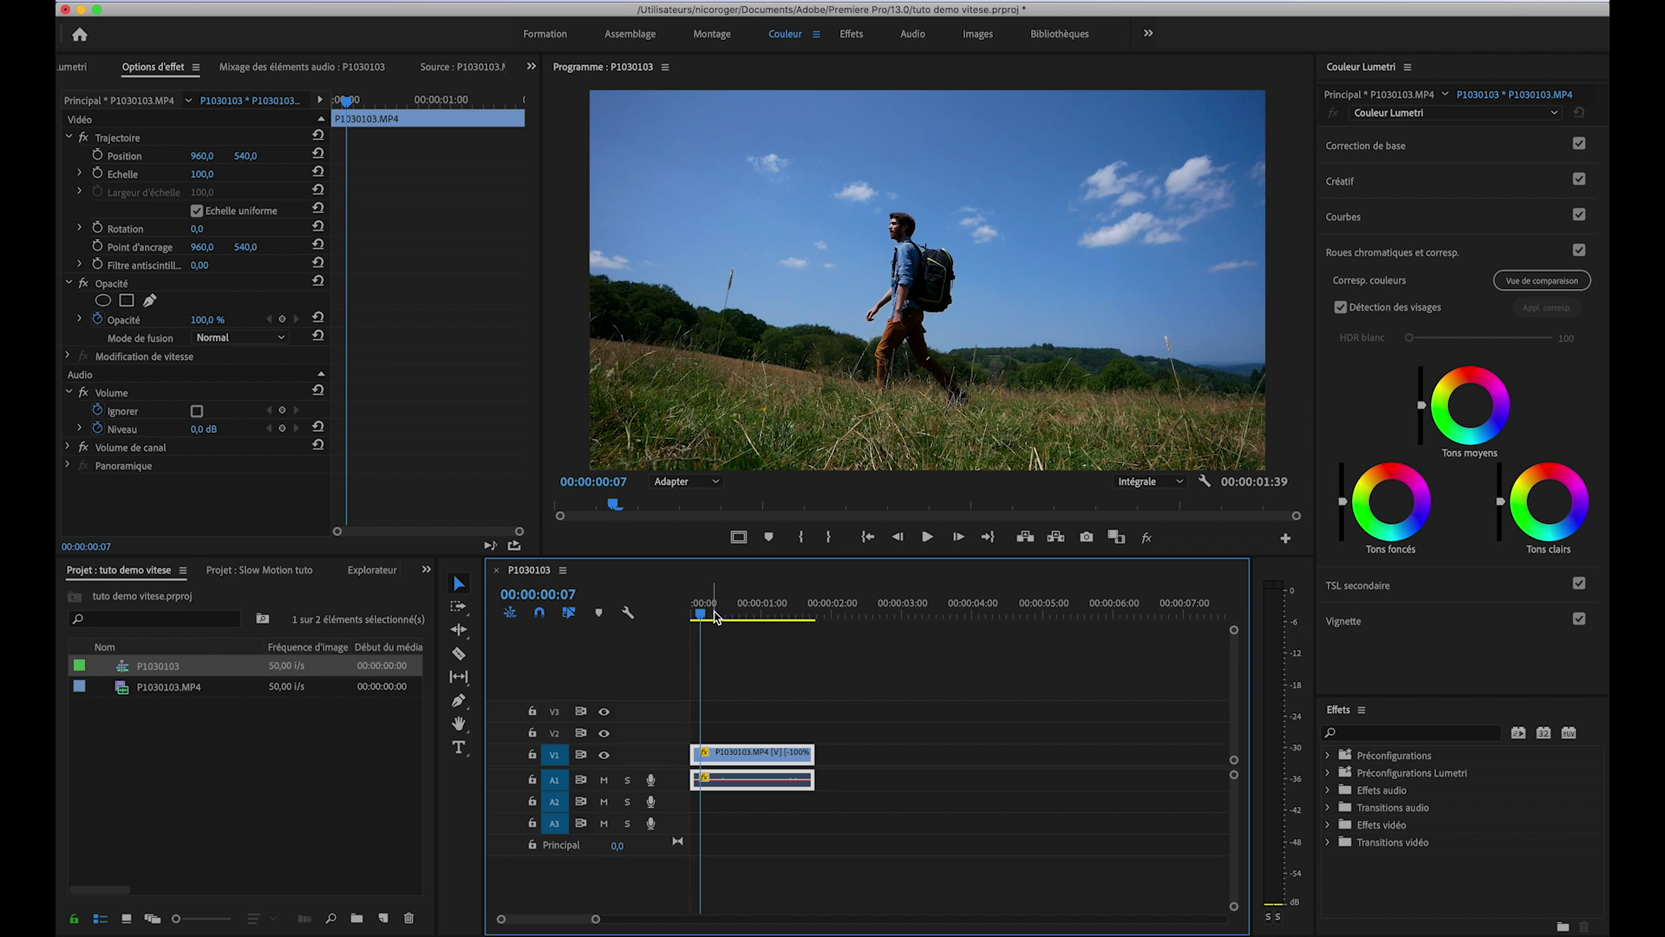
{"action": "key", "text": "space"}
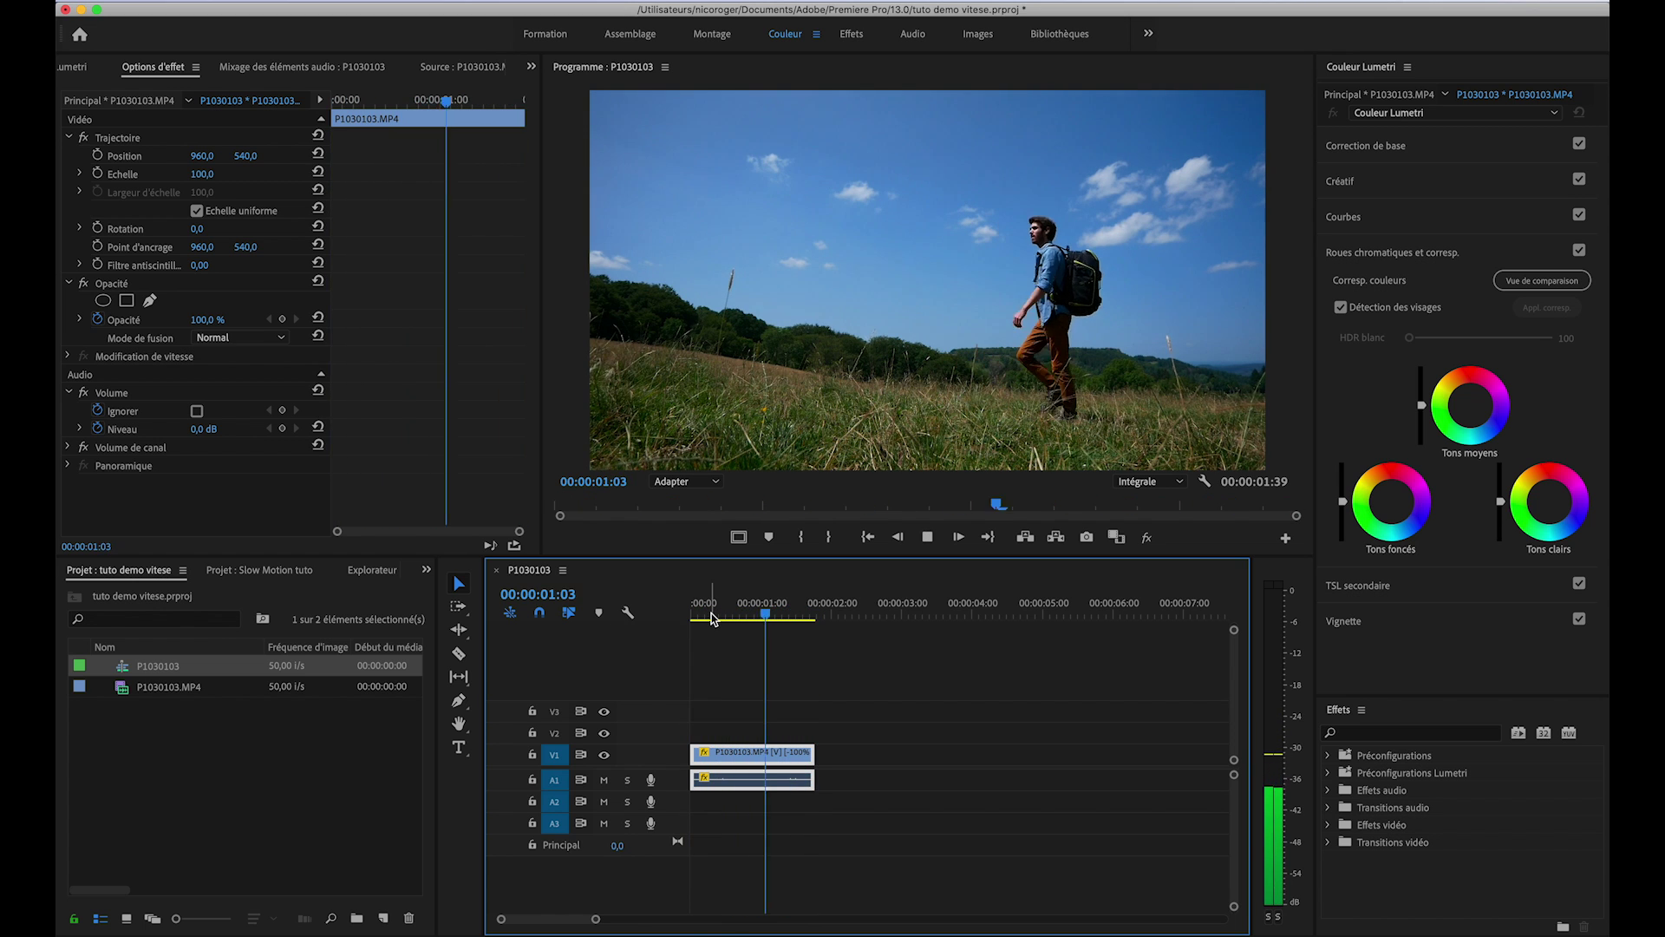
{"action": "left_click", "coordinate": [724, 647]}
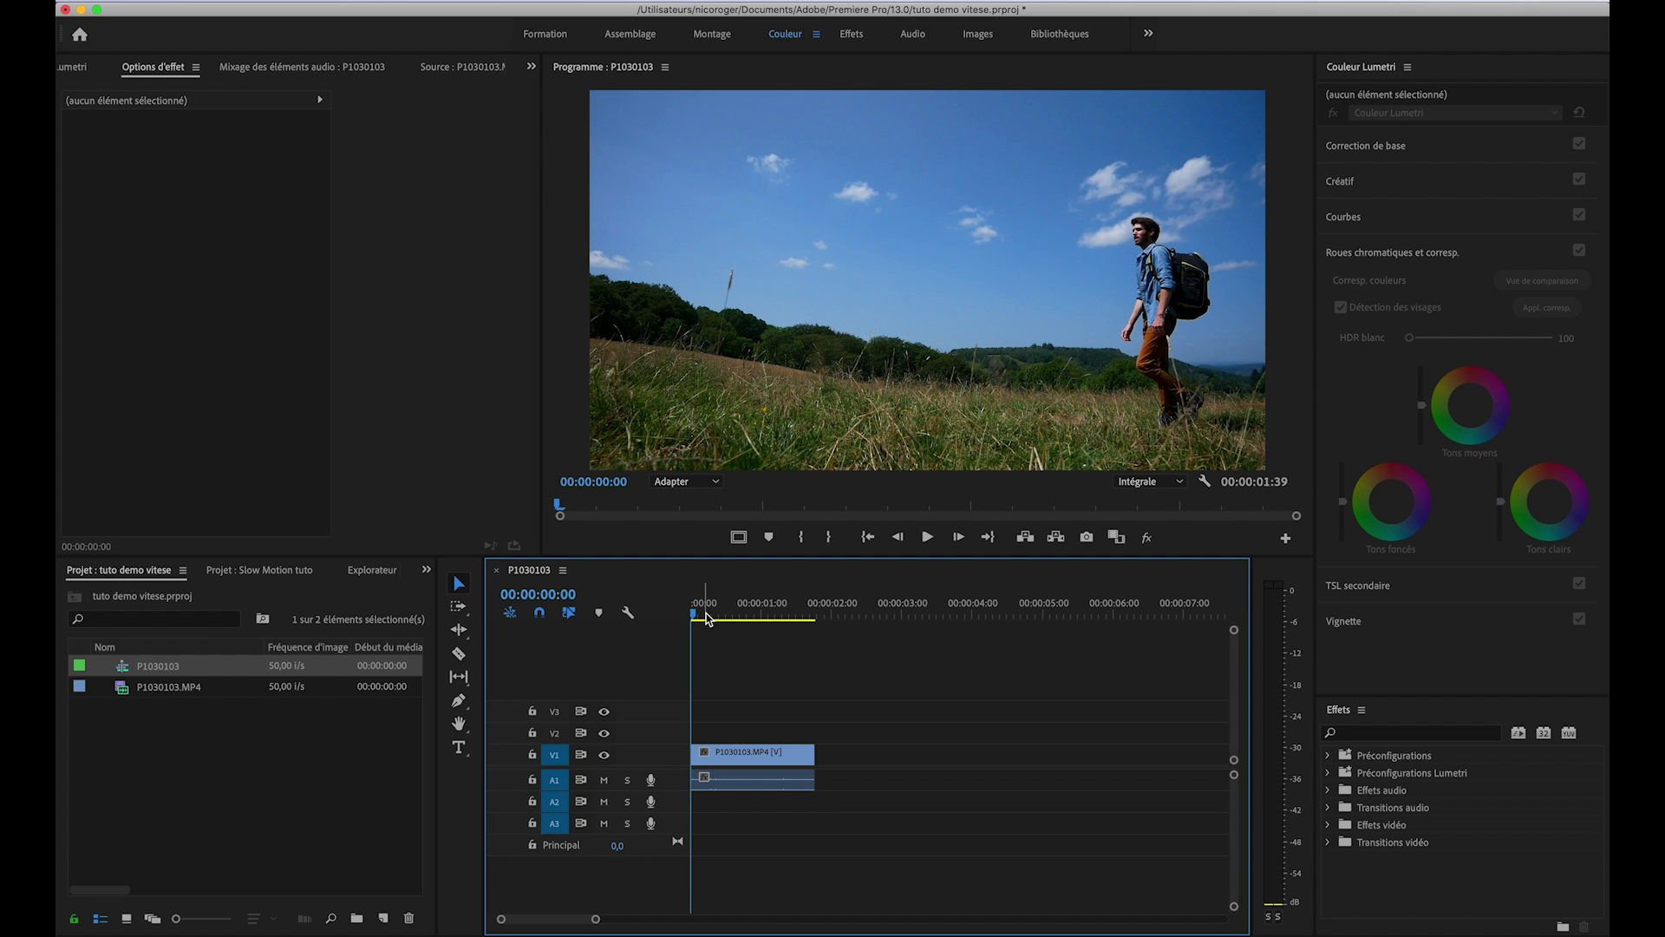
Add a frame hold on the hiker clip at 00:00:01:17 with Ajouter l'arrêt sur image.
{"action": "key", "text": "space"}
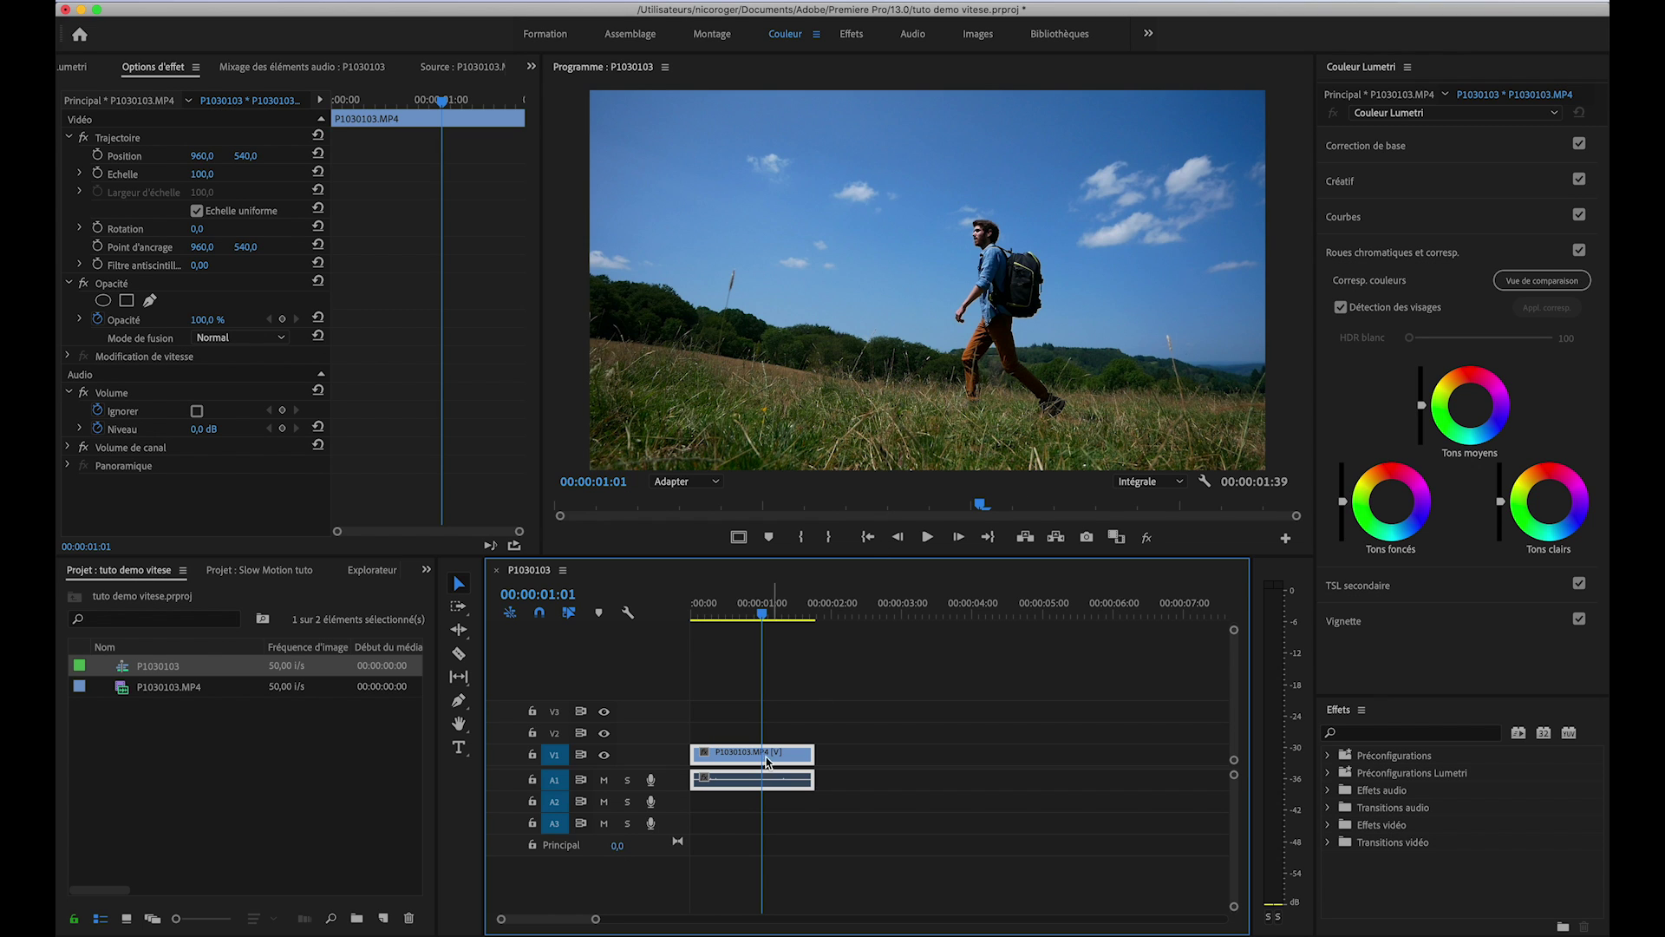
{"action": "left_click_drag", "start_coordinate": [599, 922], "coordinate": [544, 919]}
{"action": "left_click_drag", "start_coordinate": [856, 607], "coordinate": [1064, 624]}
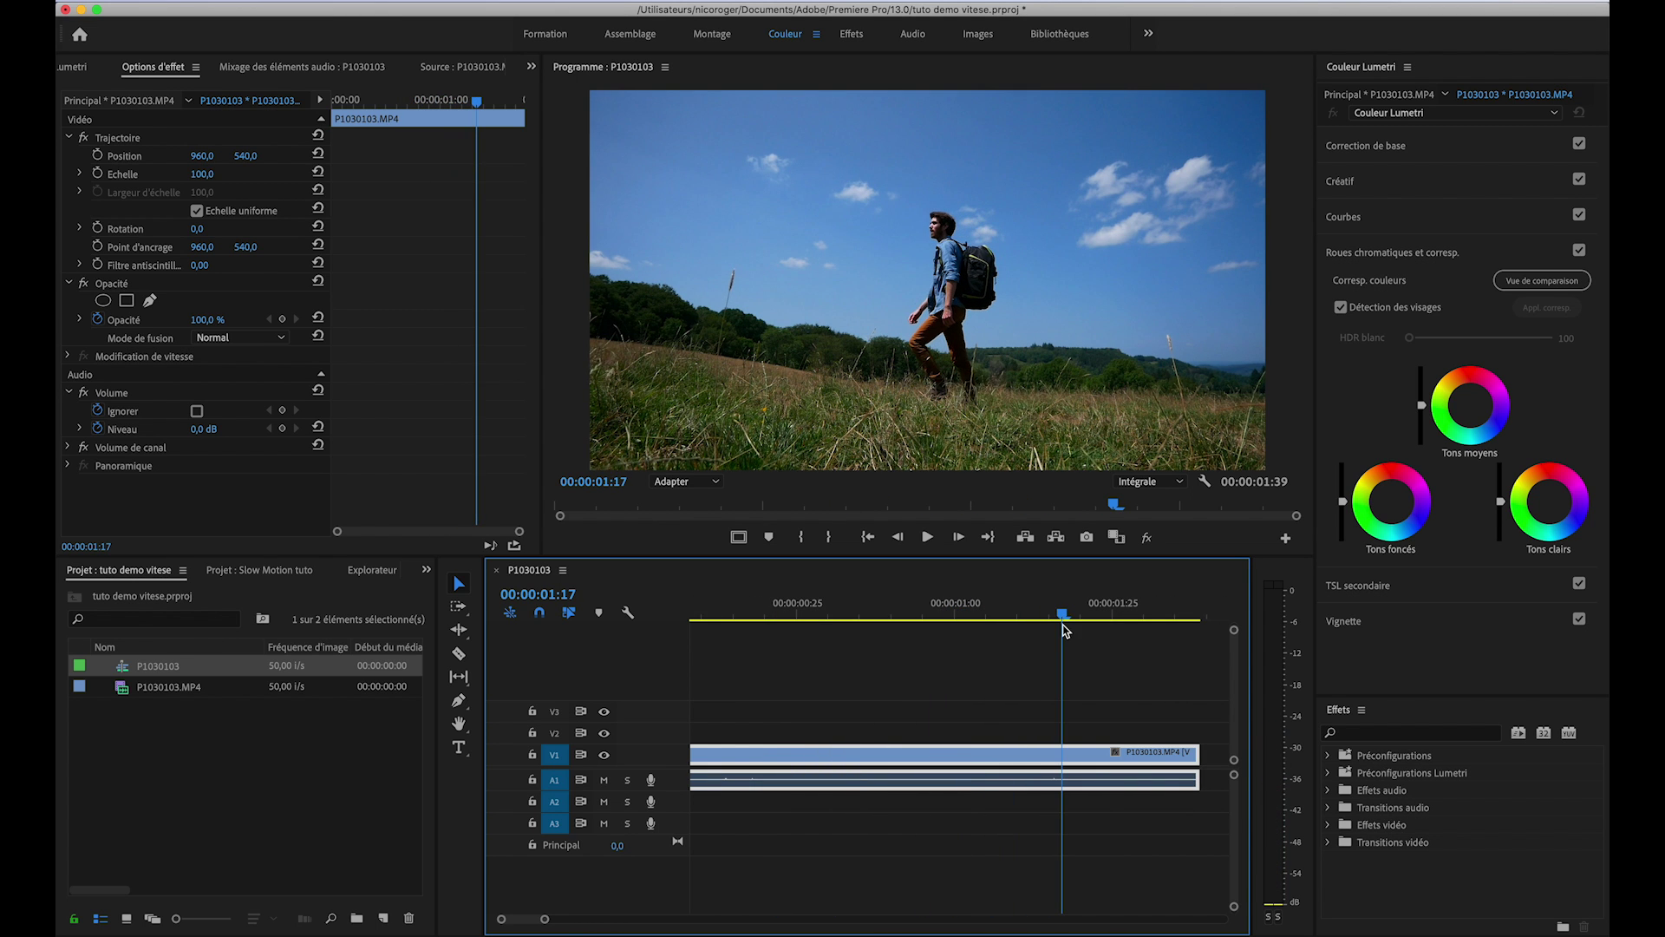
{"action": "right_click", "coordinate": [1066, 766]}
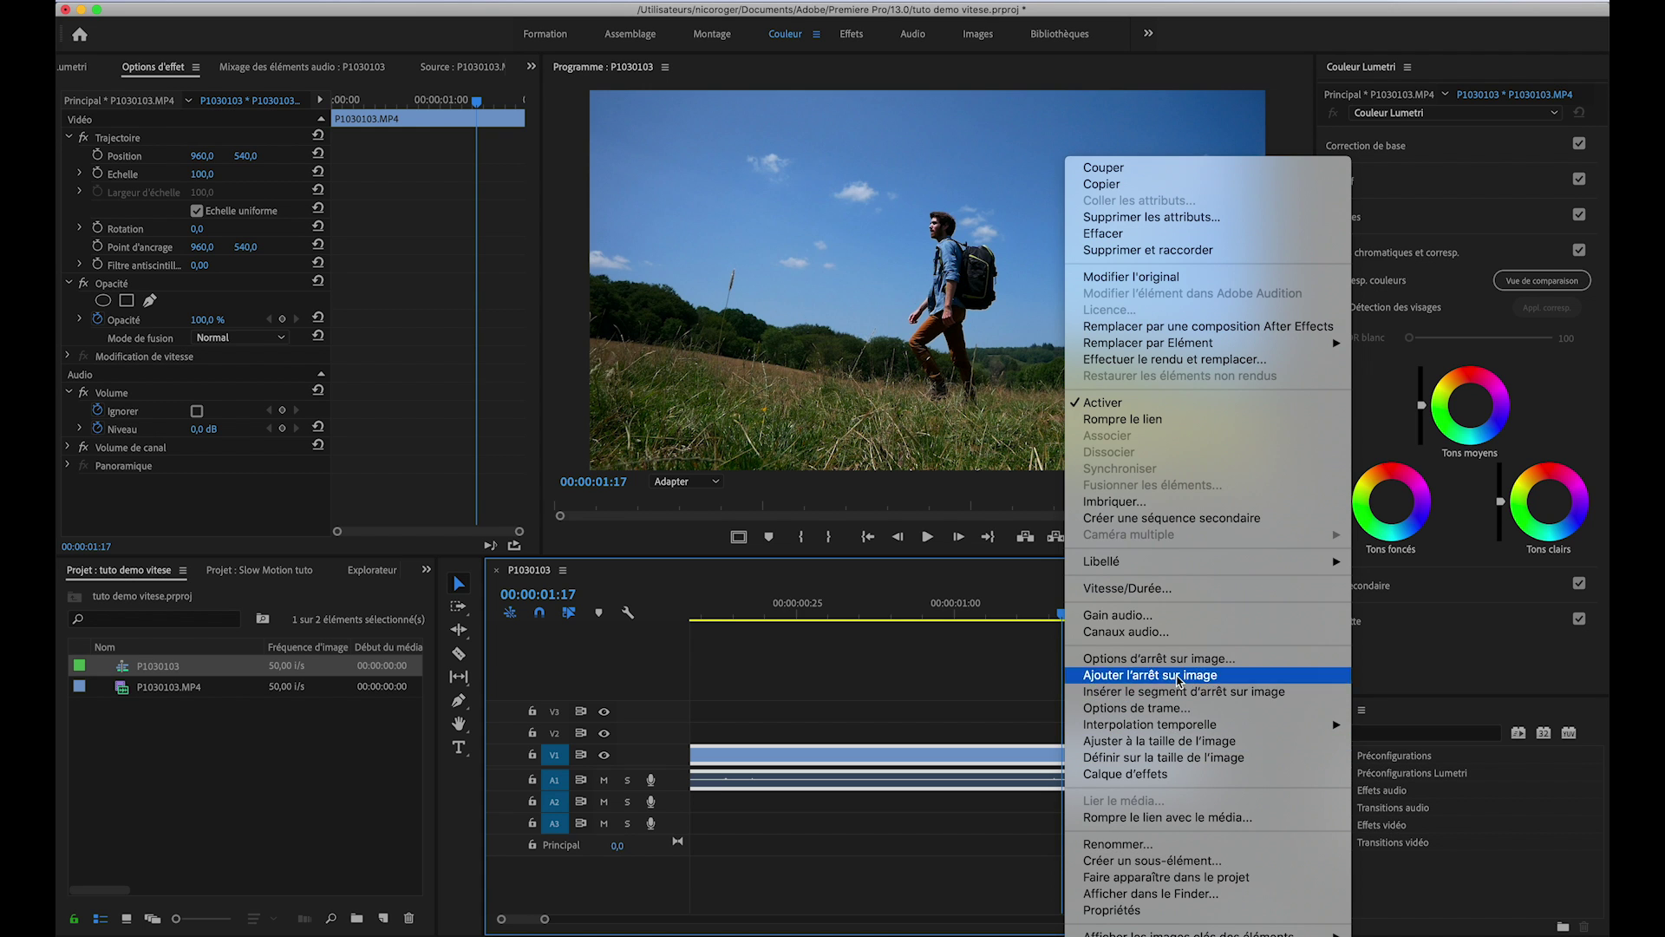
{"action": "left_click", "coordinate": [1180, 676]}
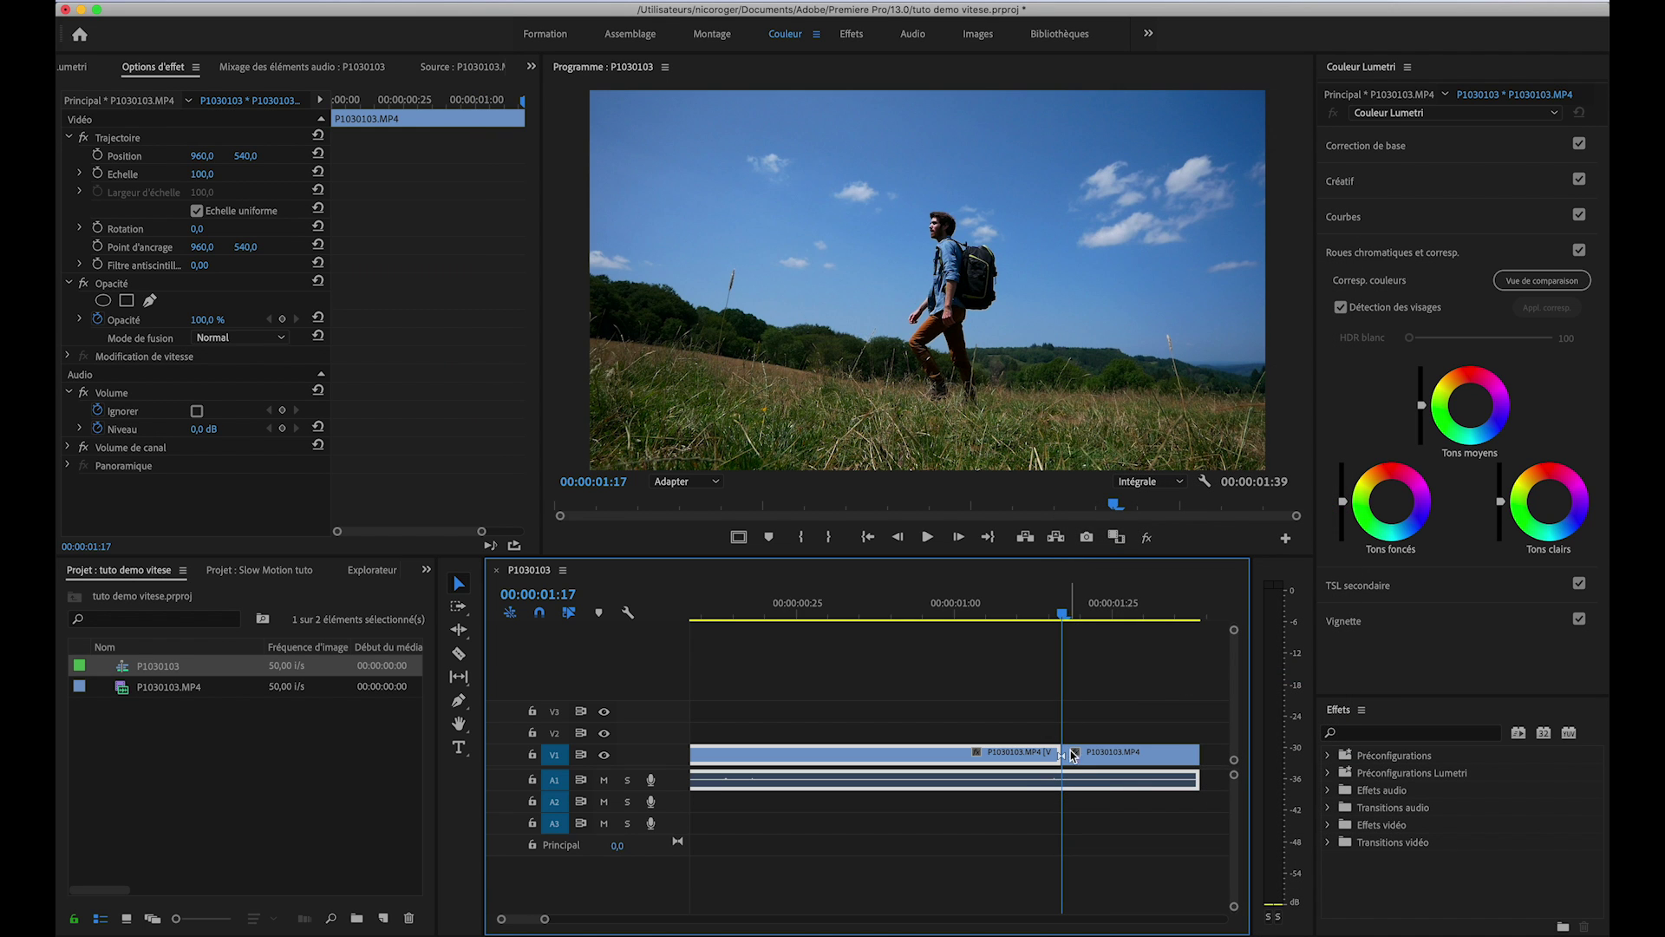
Extend the held frame so the sequence runs 00:00:02:25, then play it.
{"action": "left_click_drag", "start_coordinate": [1065, 616], "coordinate": [1080, 616]}
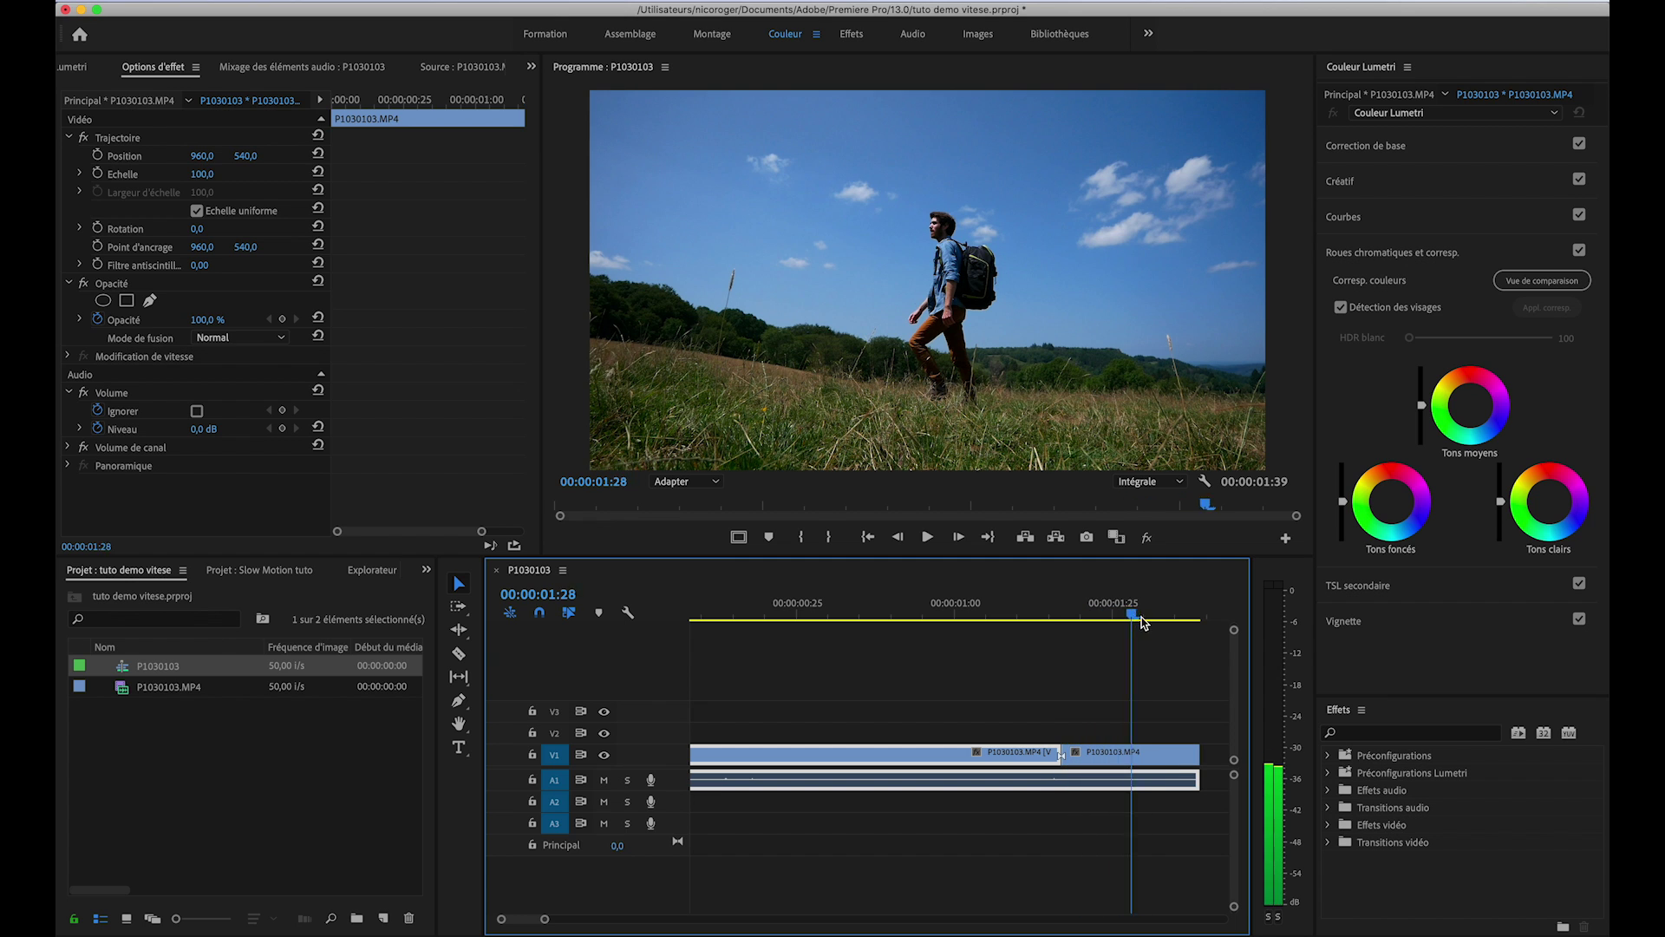
{"action": "left_click_drag", "start_coordinate": [1193, 755], "coordinate": [1232, 754]}
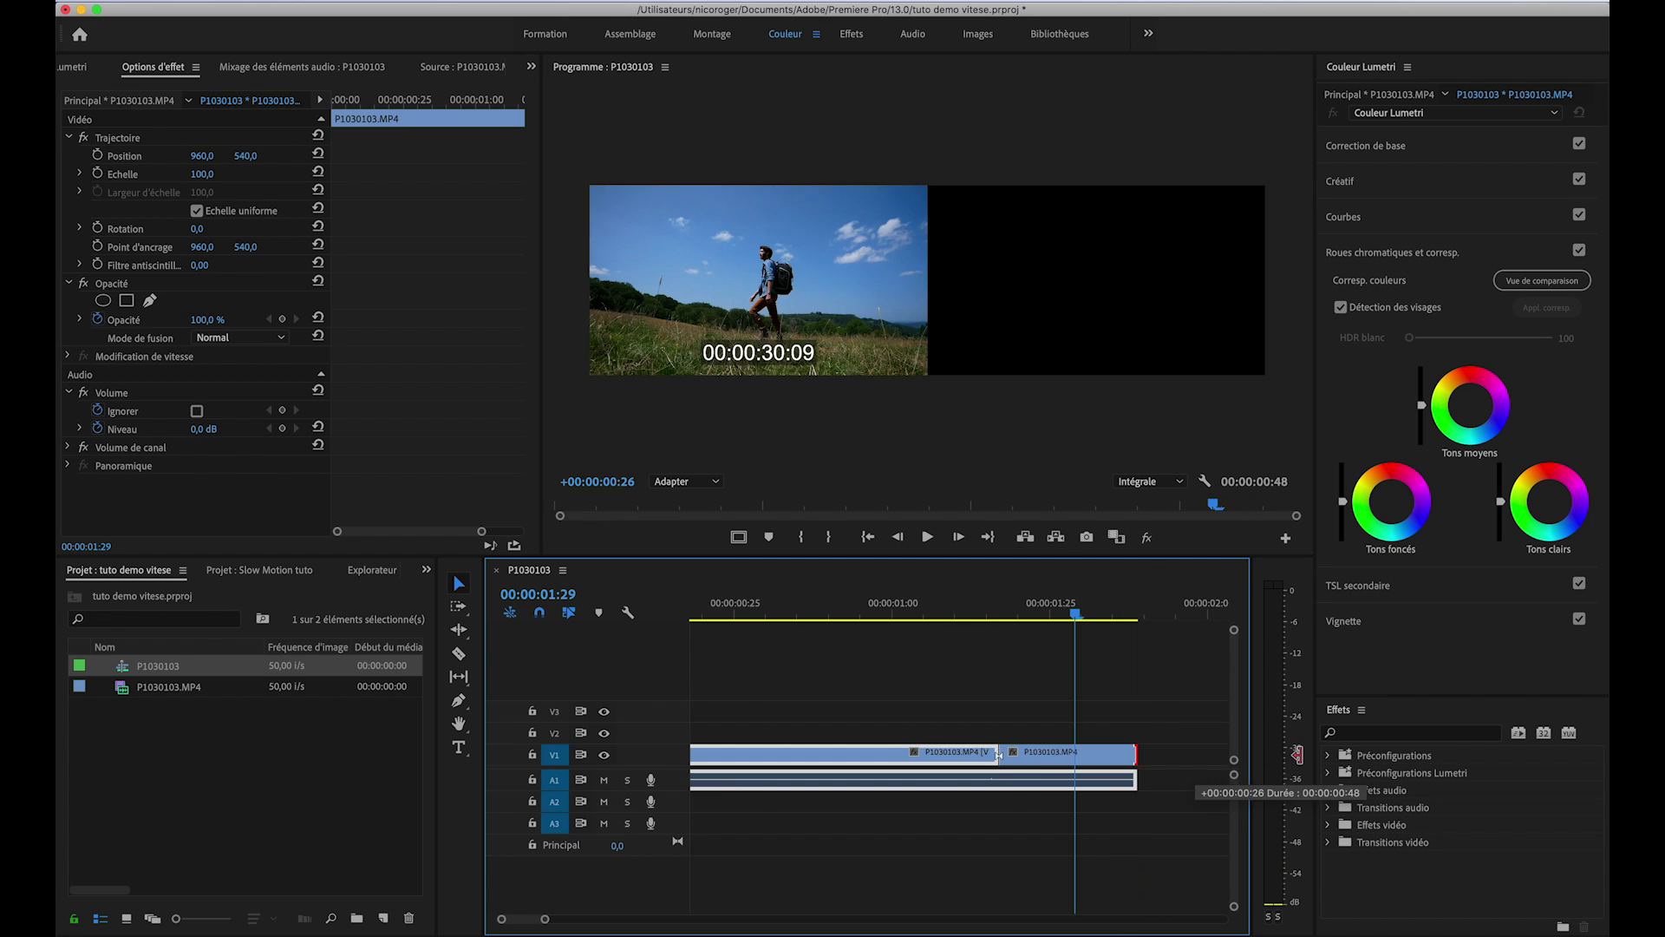
{"action": "key", "text": "space"}
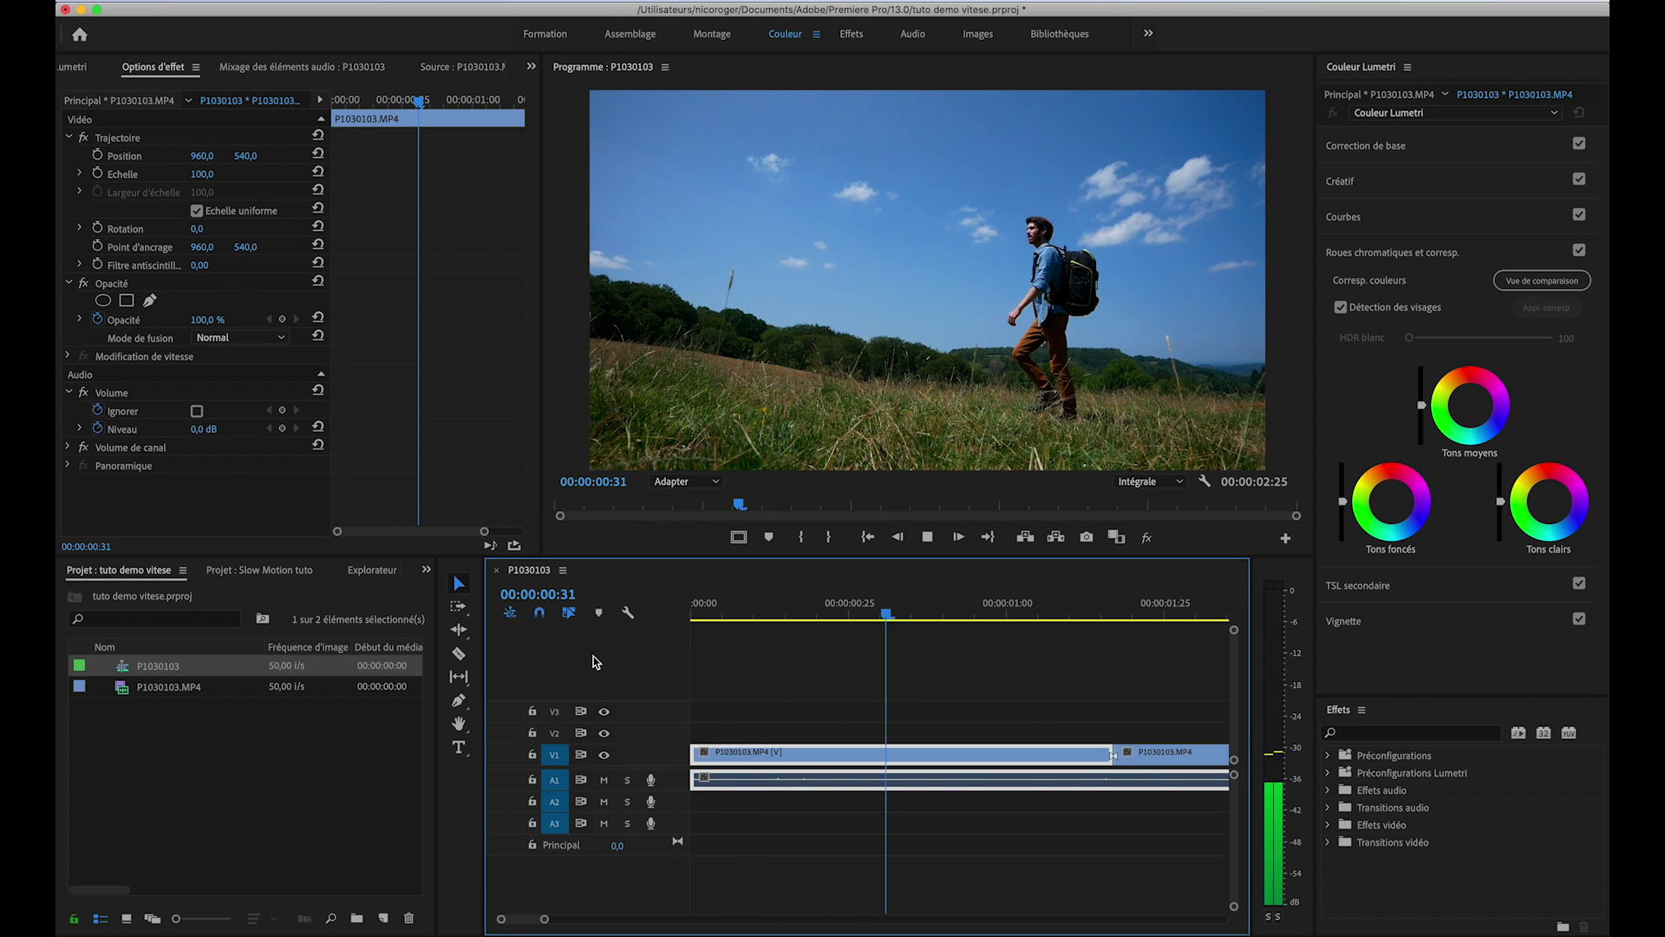
{"action": "key", "text": "ctrl+z"}
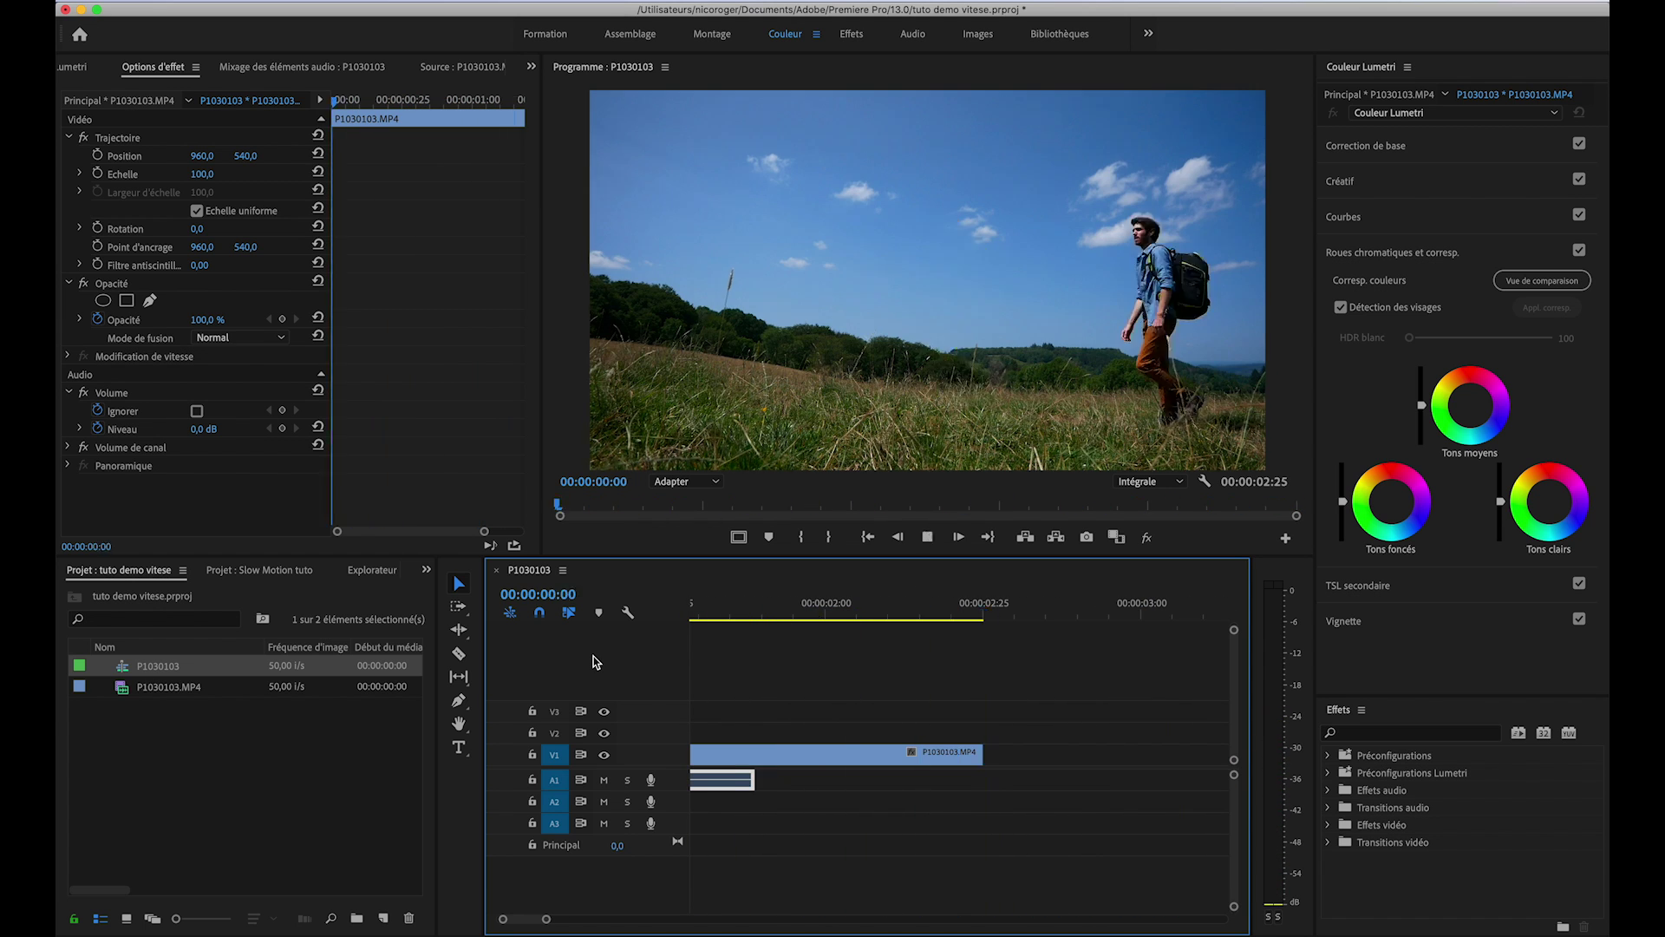
Open the DJI_0063 sequence, zoom the timeline out, and play and scrub the drone footage.
{"action": "left_click", "coordinate": [916, 633]}
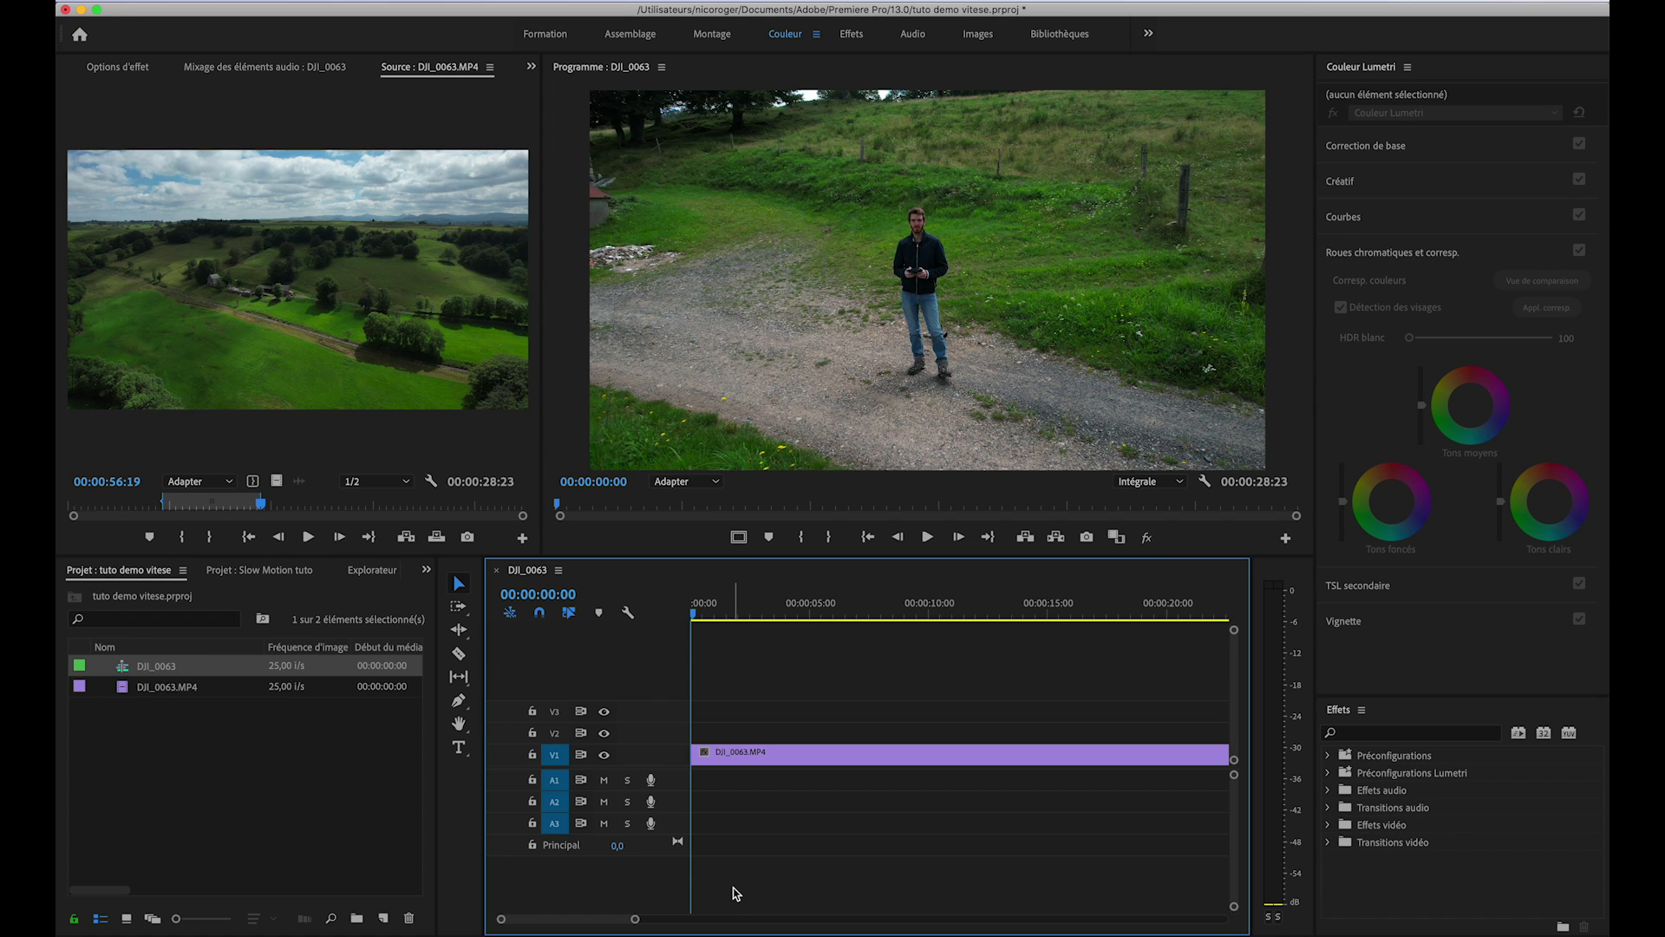
{"action": "left_click_drag", "start_coordinate": [638, 919], "coordinate": [691, 919]}
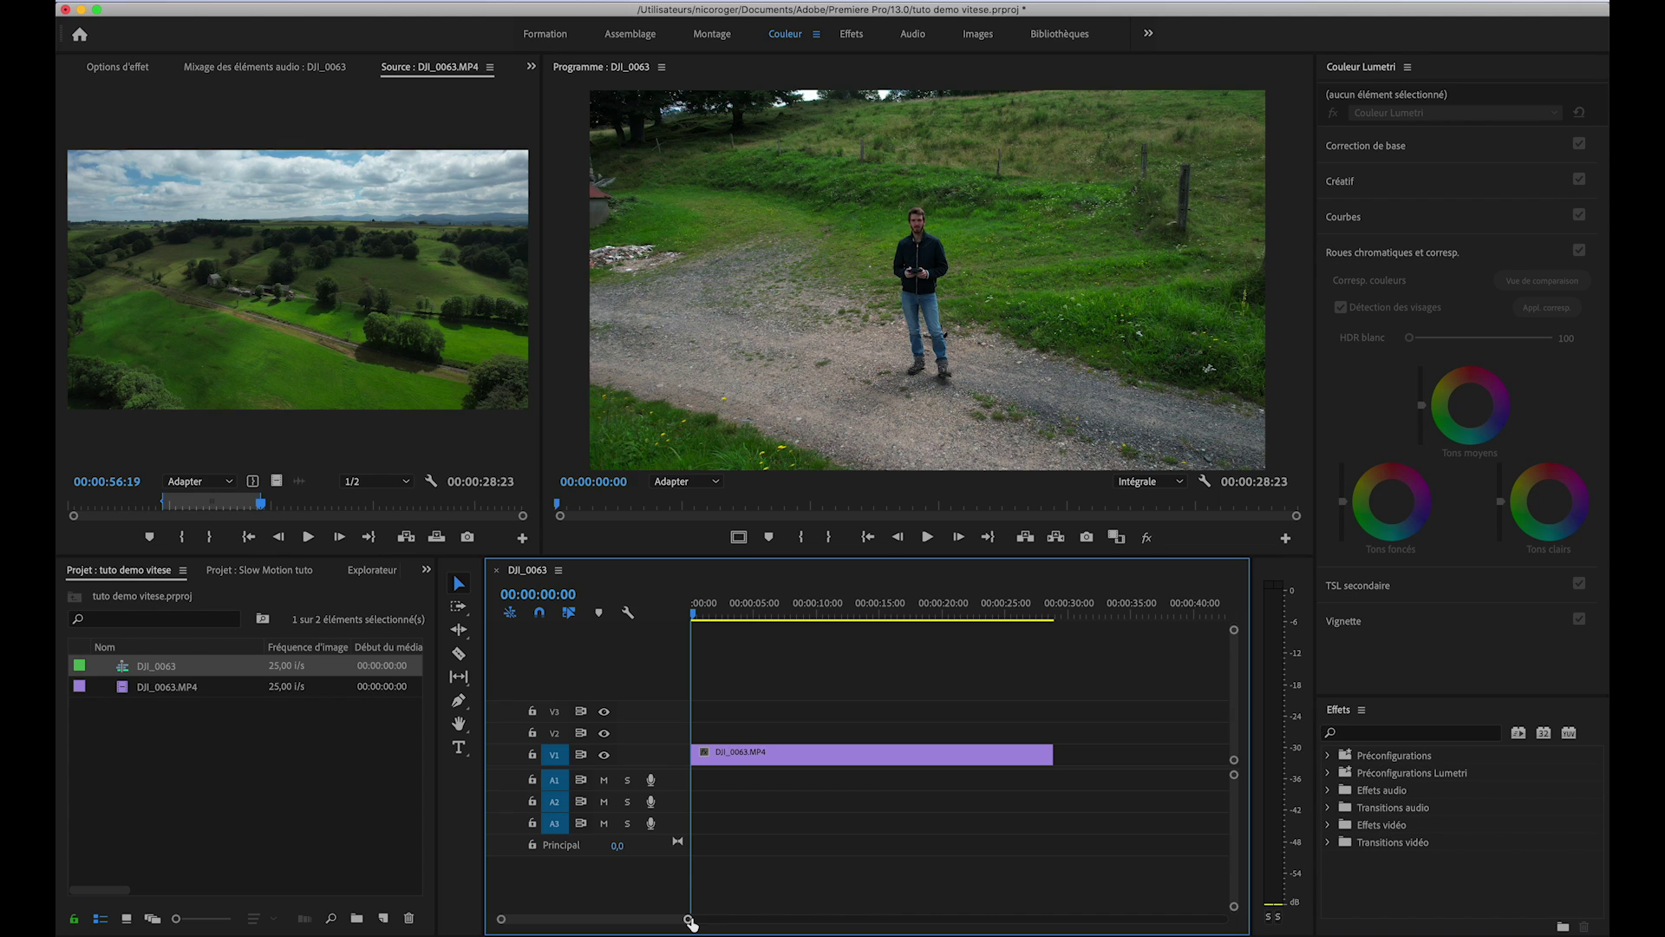
{"action": "key", "text": "space"}
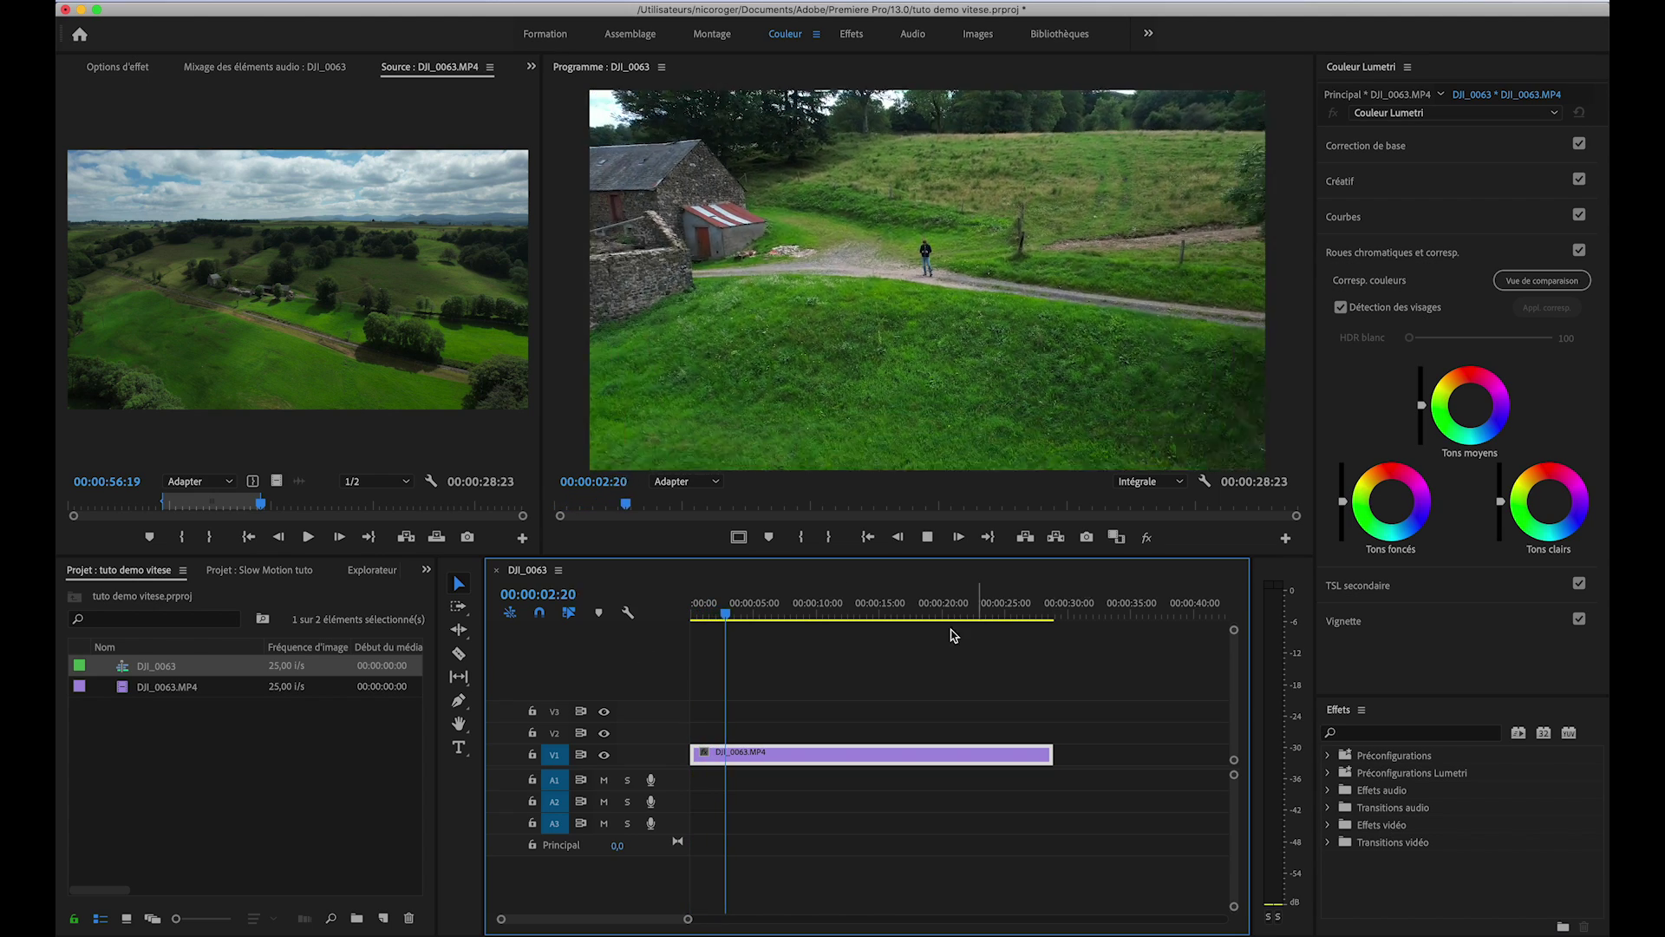
{"action": "left_click", "coordinate": [775, 614]}
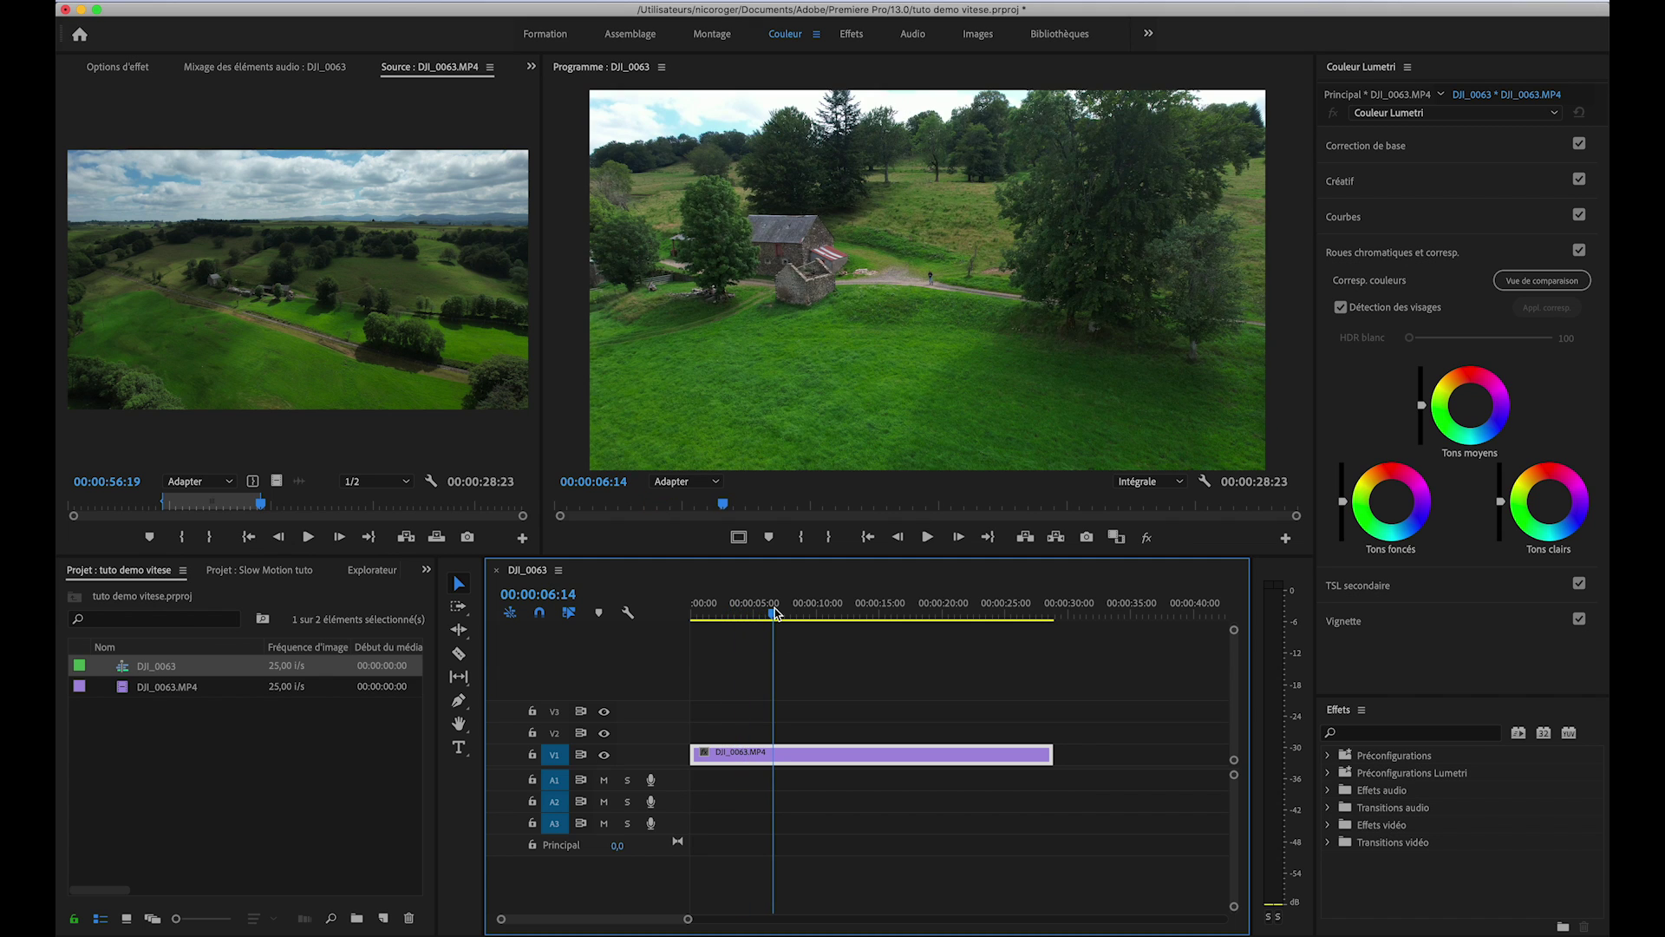
{"action": "left_click_drag", "start_coordinate": [776, 613], "coordinate": [971, 613]}
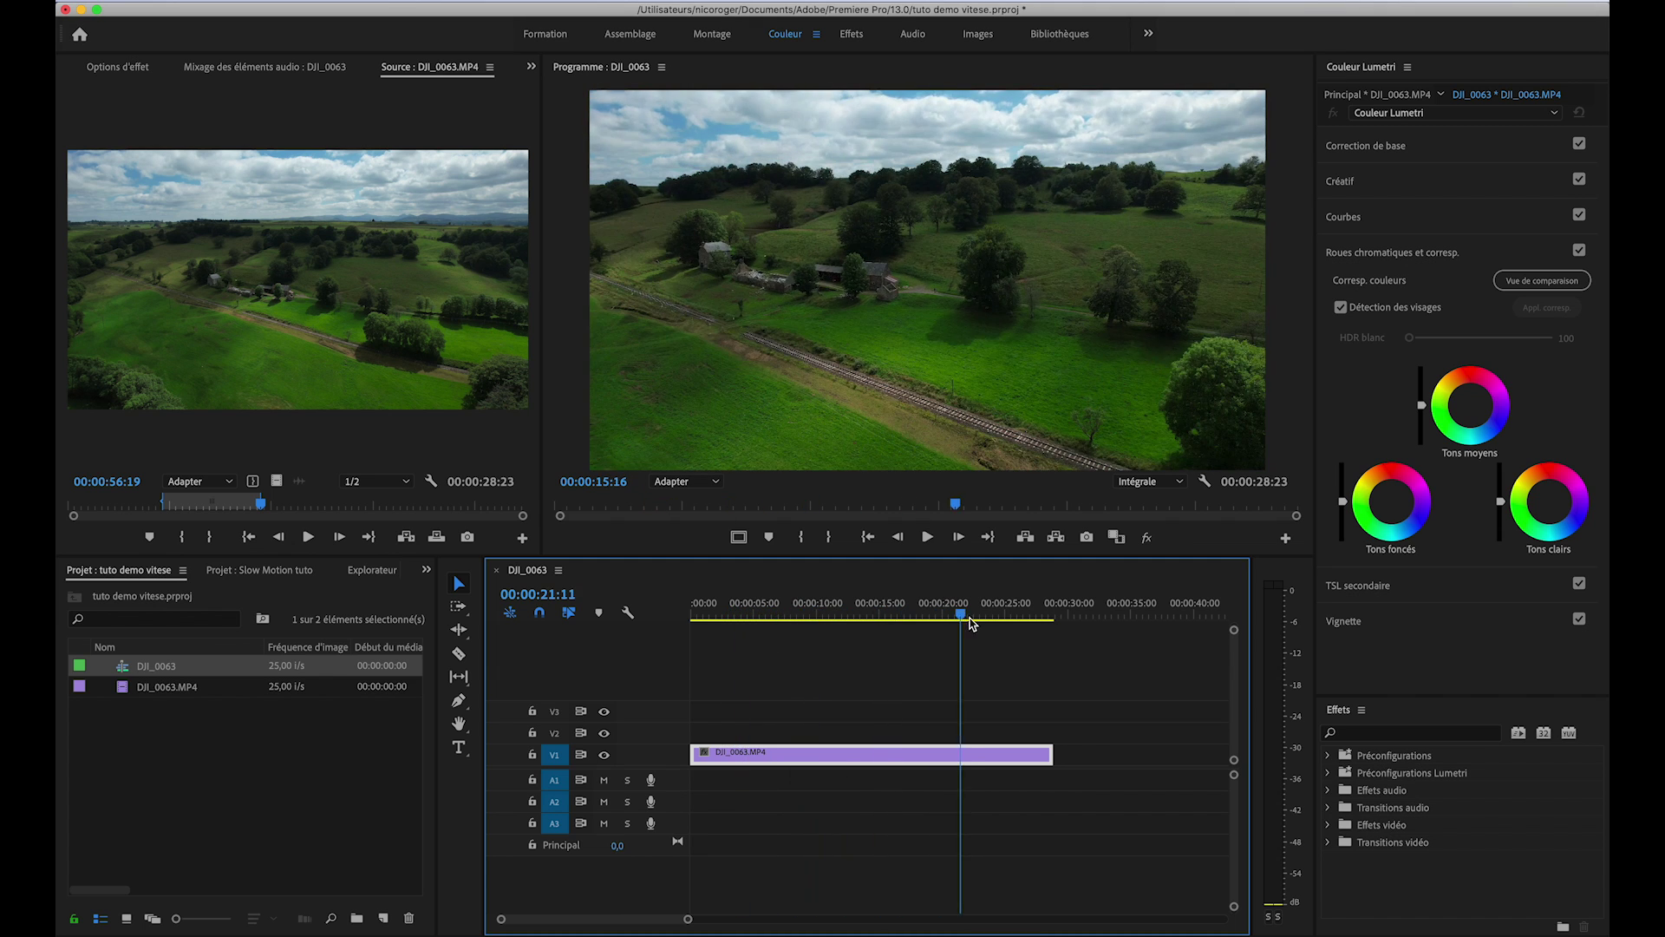
{"action": "left_click_drag", "start_coordinate": [727, 621], "coordinate": [1008, 620]}
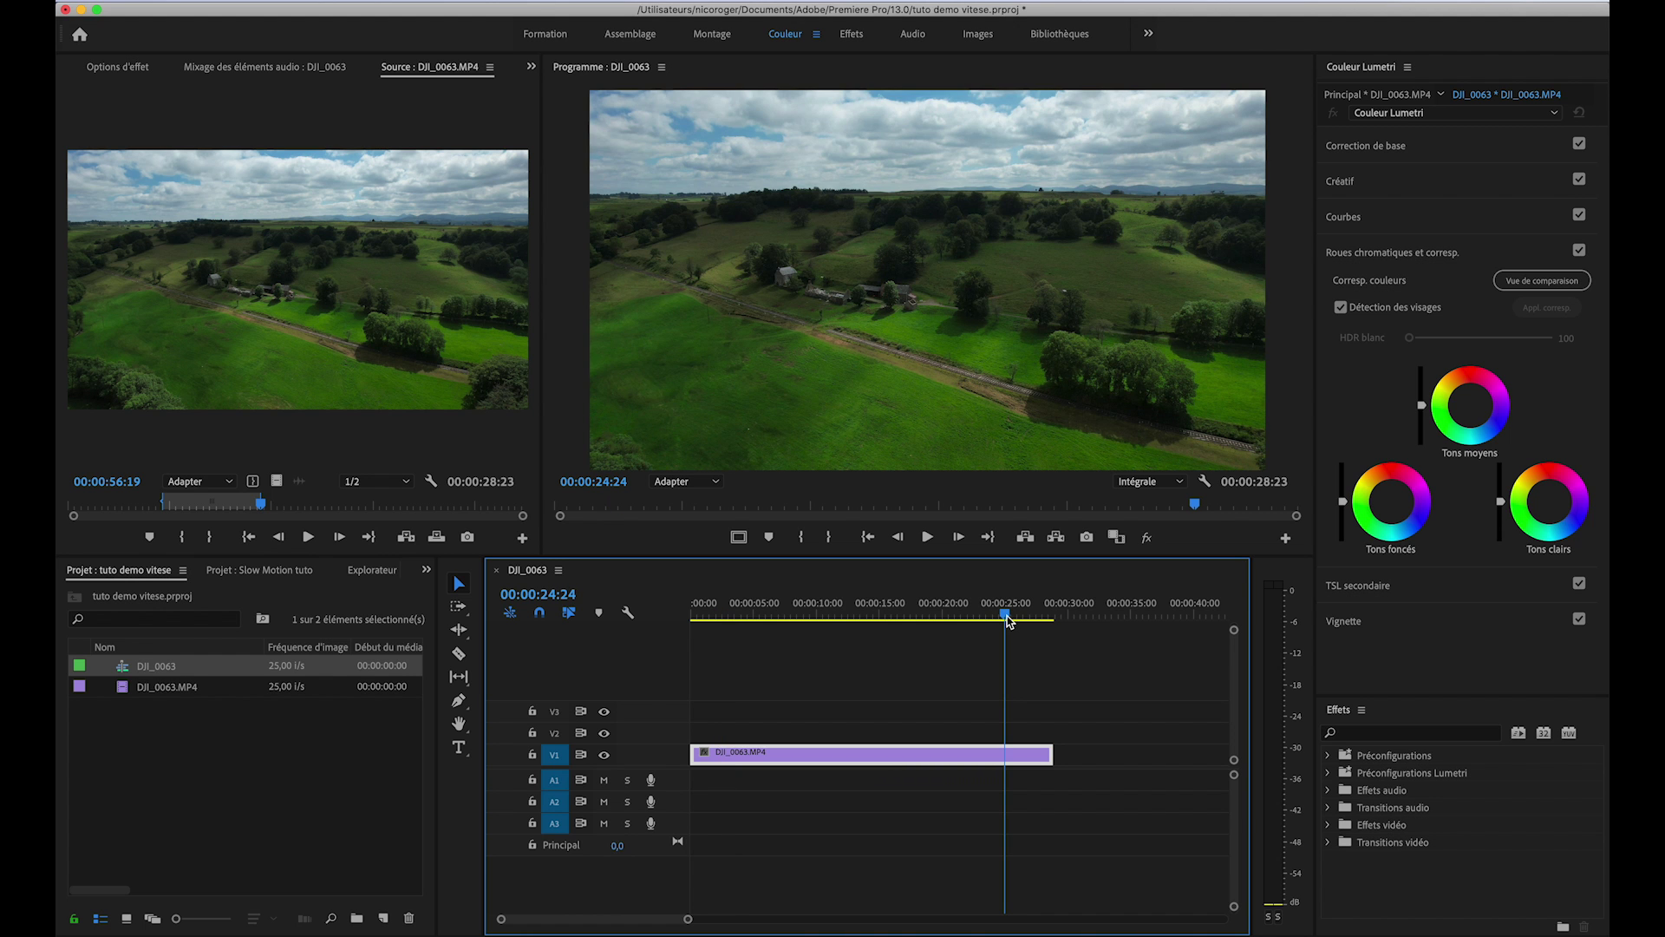
{"action": "key", "text": "Home"}
{"action": "key", "text": "space"}
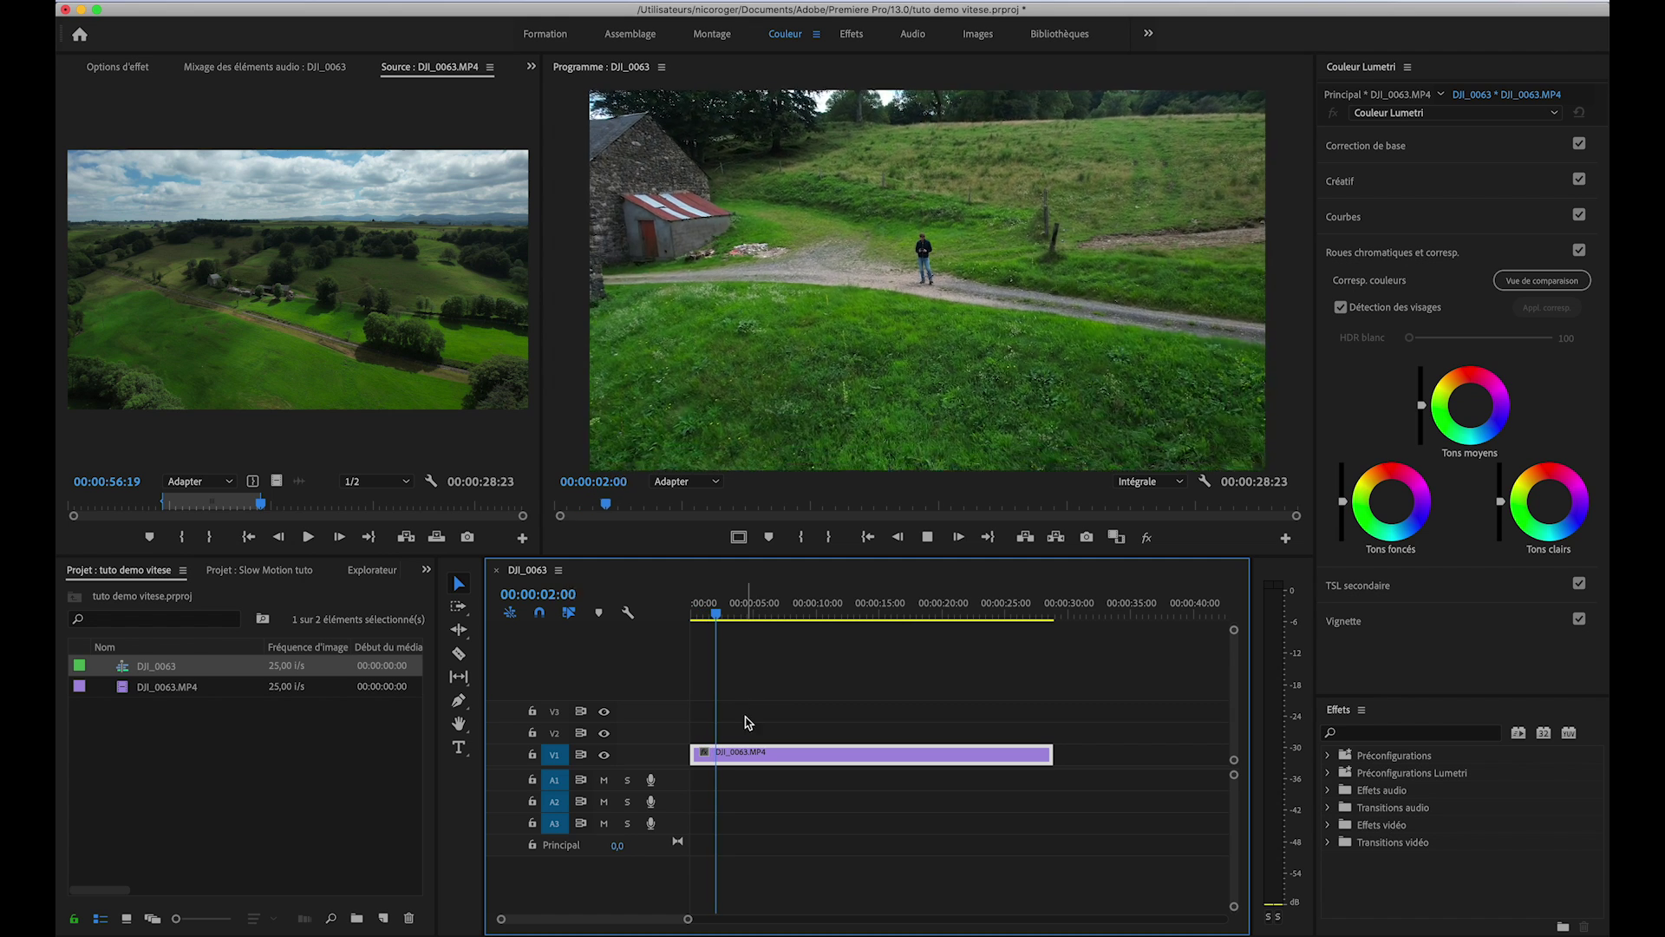
Cut the drone clip at 00:00:02:15 and again around 24 seconds.
{"action": "key", "text": "space"}
{"action": "key", "text": "c"}
{"action": "left_click", "coordinate": [729, 754]}
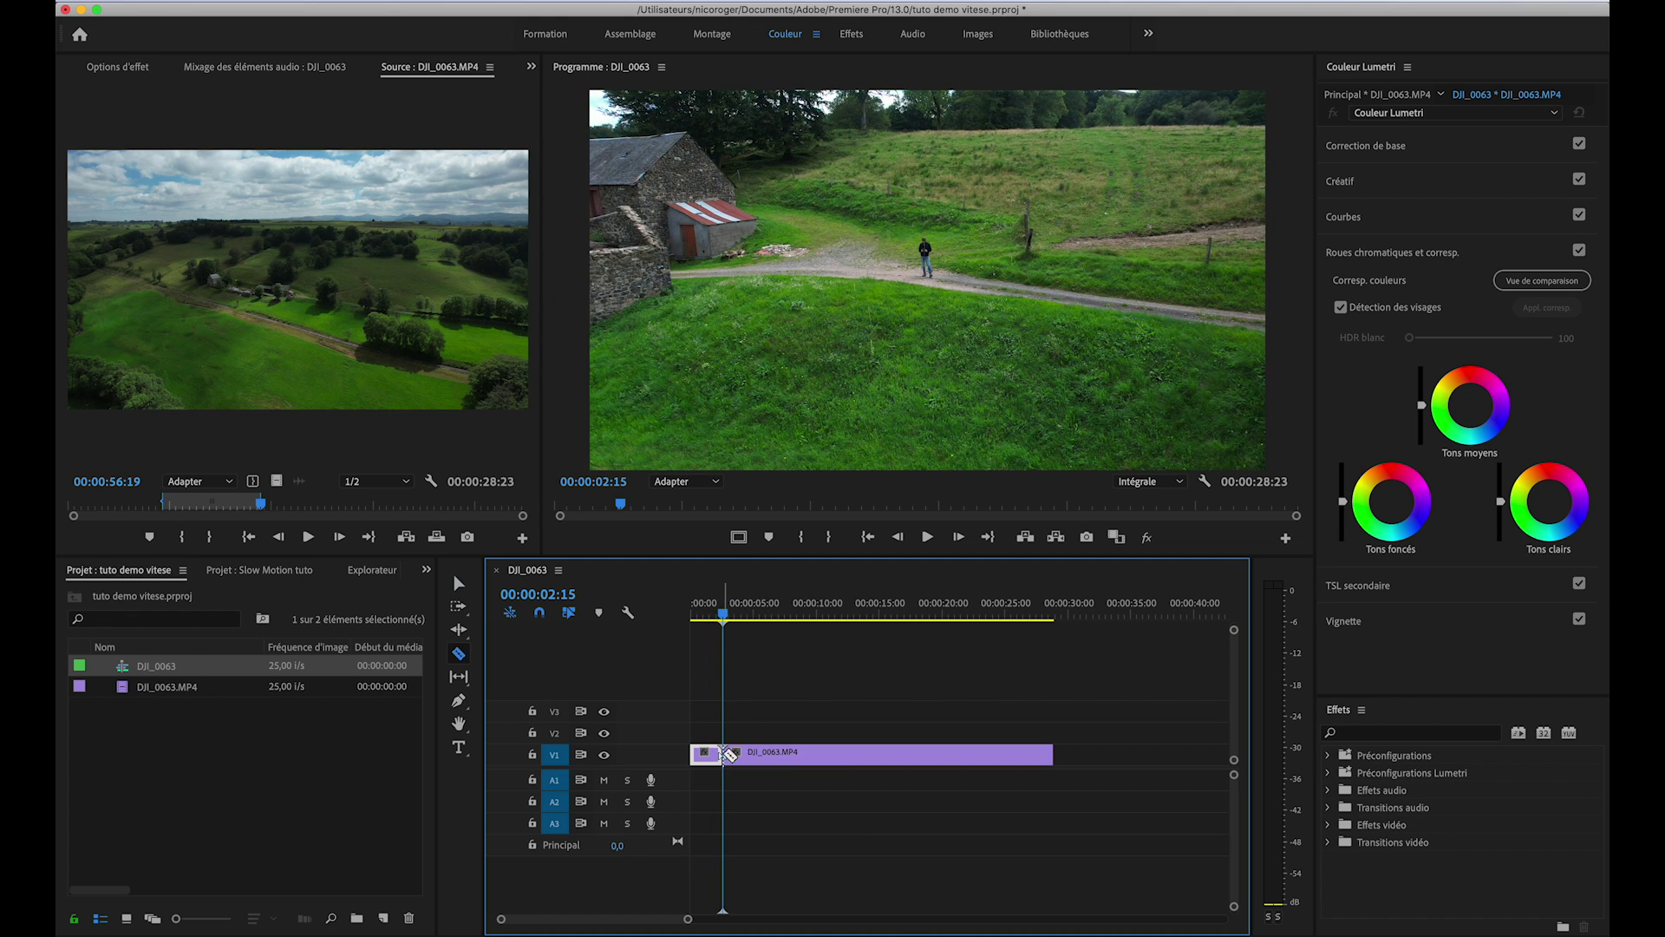
{"action": "left_click_drag", "start_coordinate": [928, 617], "coordinate": [1005, 626]}
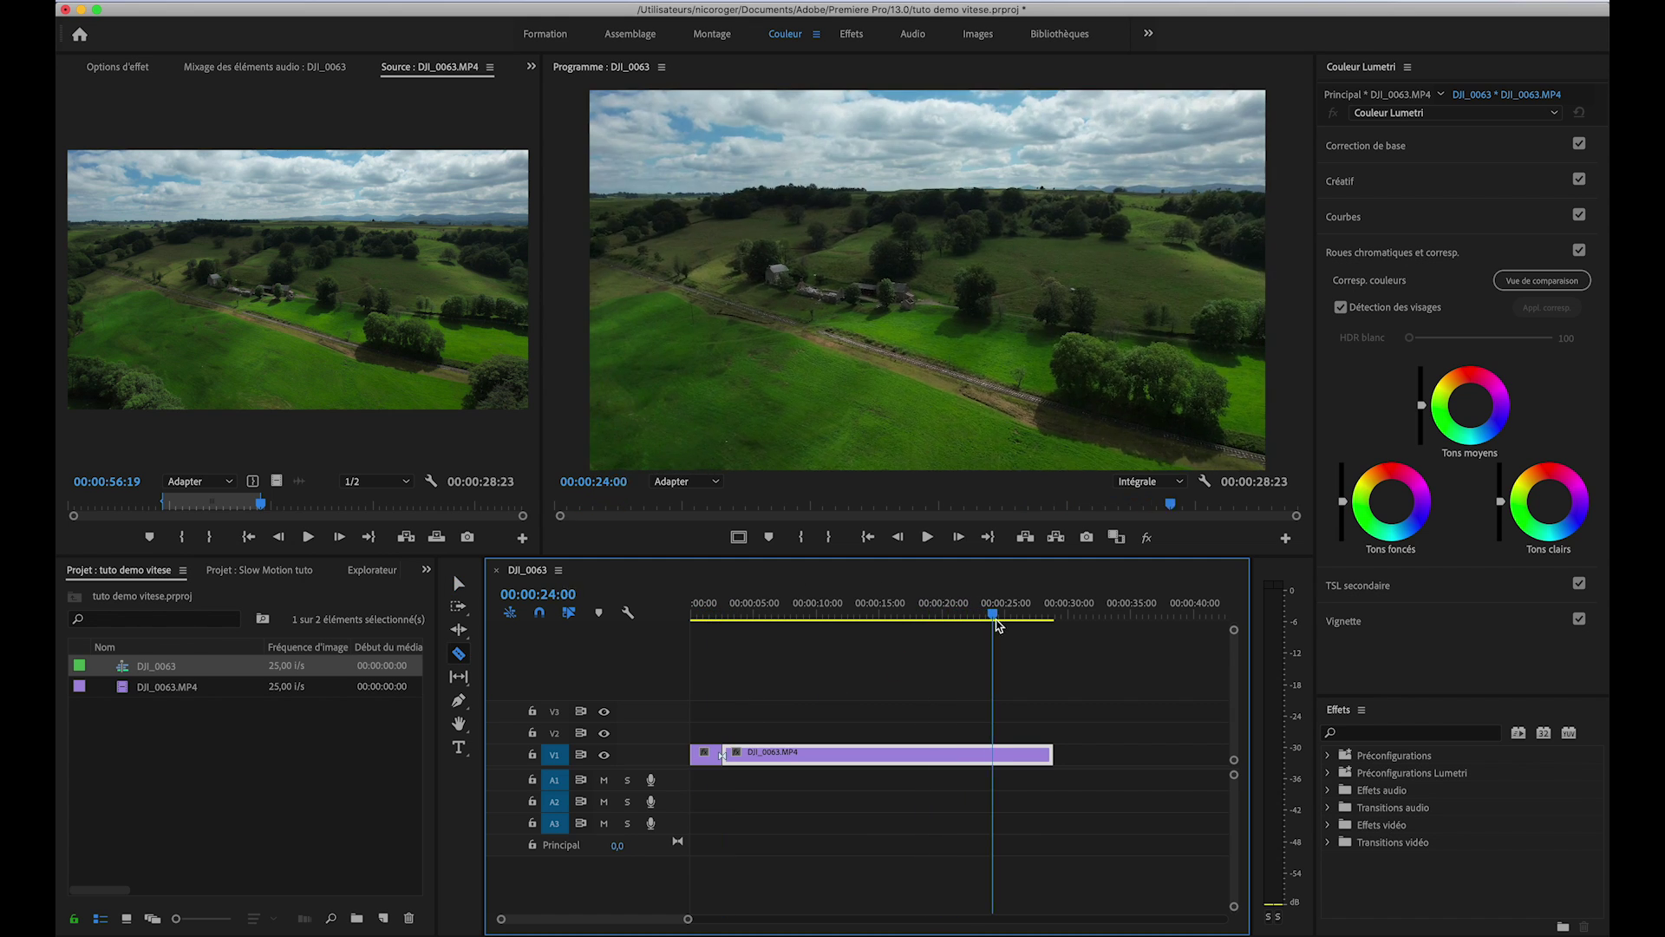
{"action": "left_click", "coordinate": [1003, 755]}
{"action": "key", "text": "v"}
Set the middle section to 600% speed and move the last clip left to close the gap.
{"action": "left_click", "coordinate": [877, 612]}
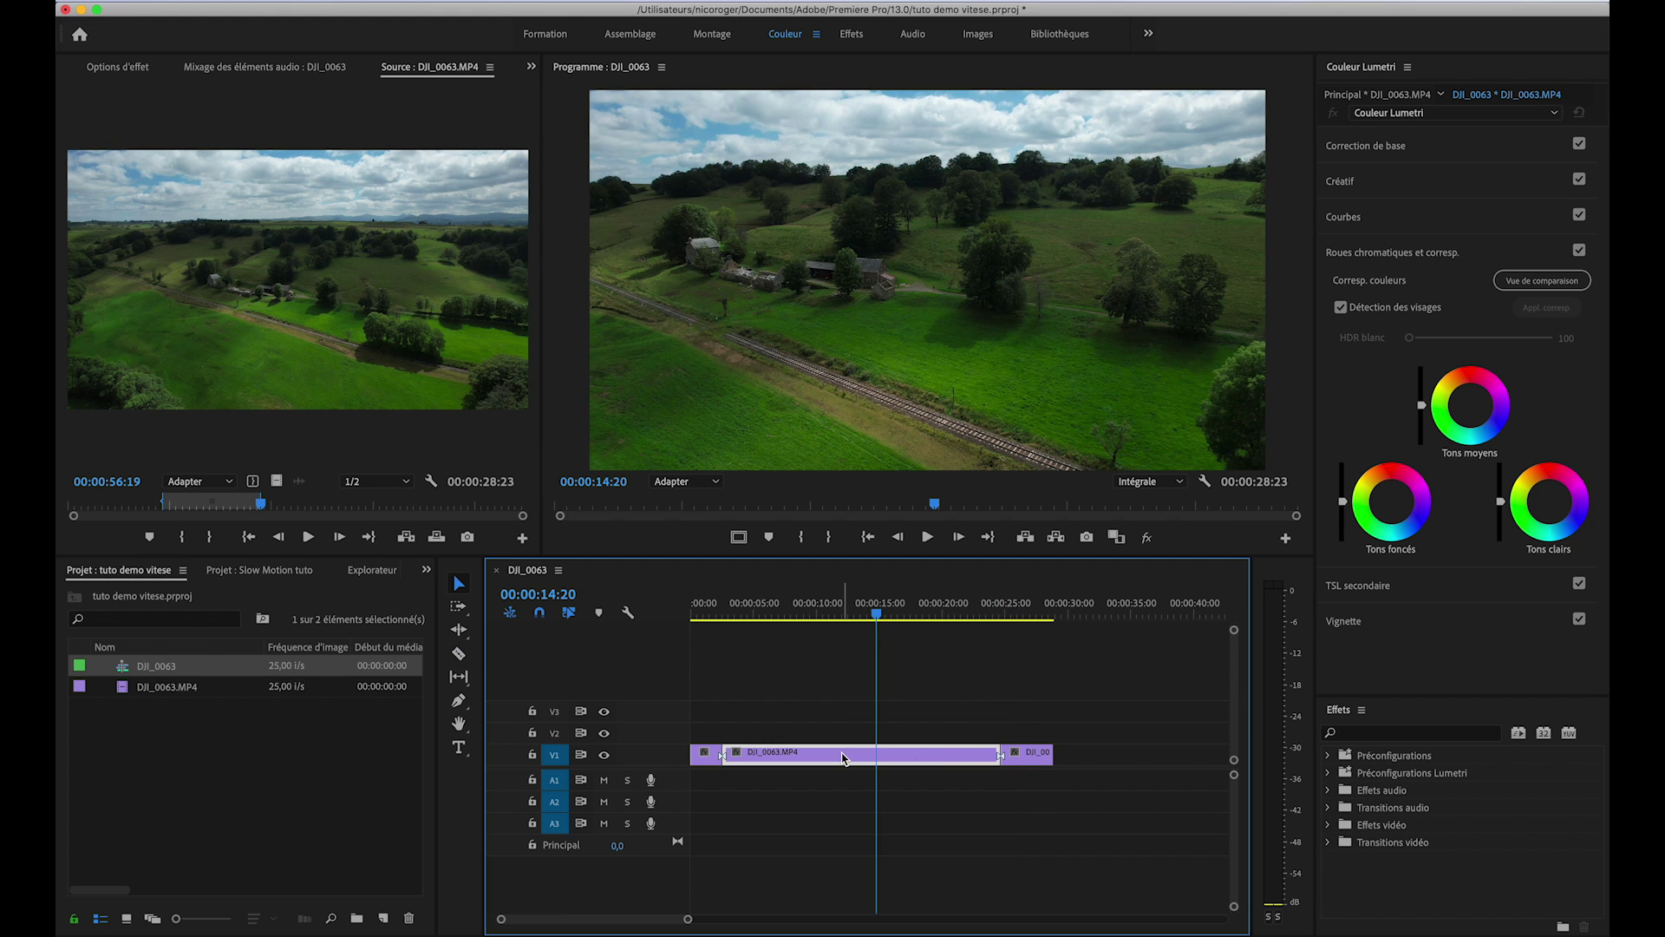
{"action": "right_click", "coordinate": [843, 757]}
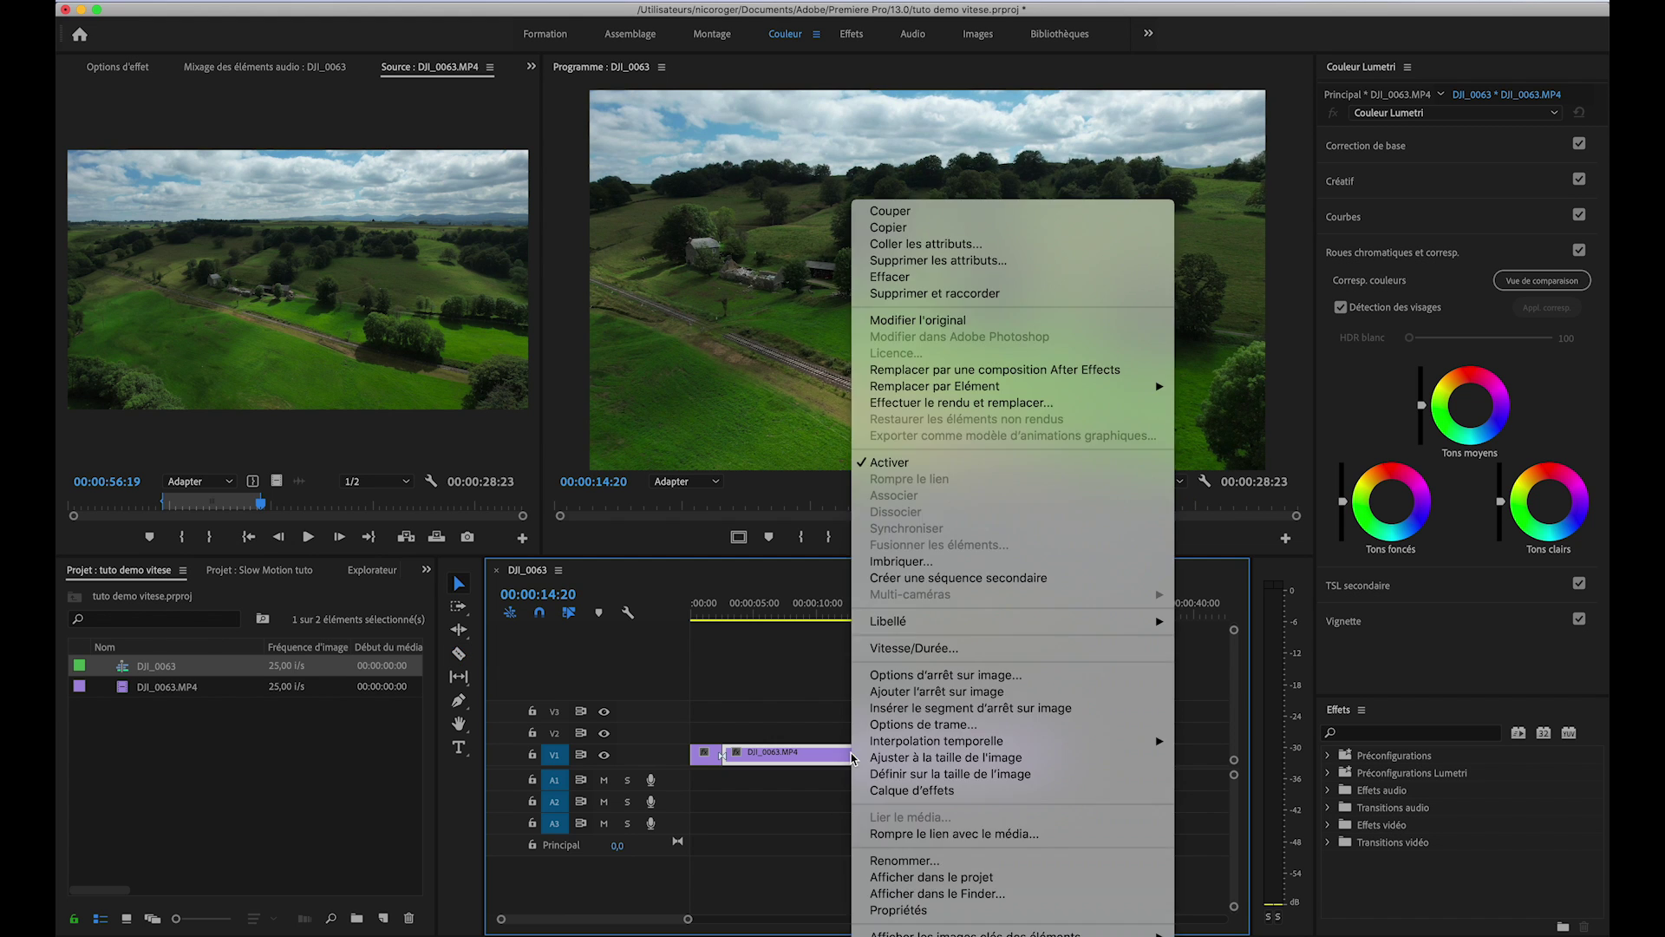
{"action": "left_click", "coordinate": [908, 649]}
{"action": "type", "text": "600"}
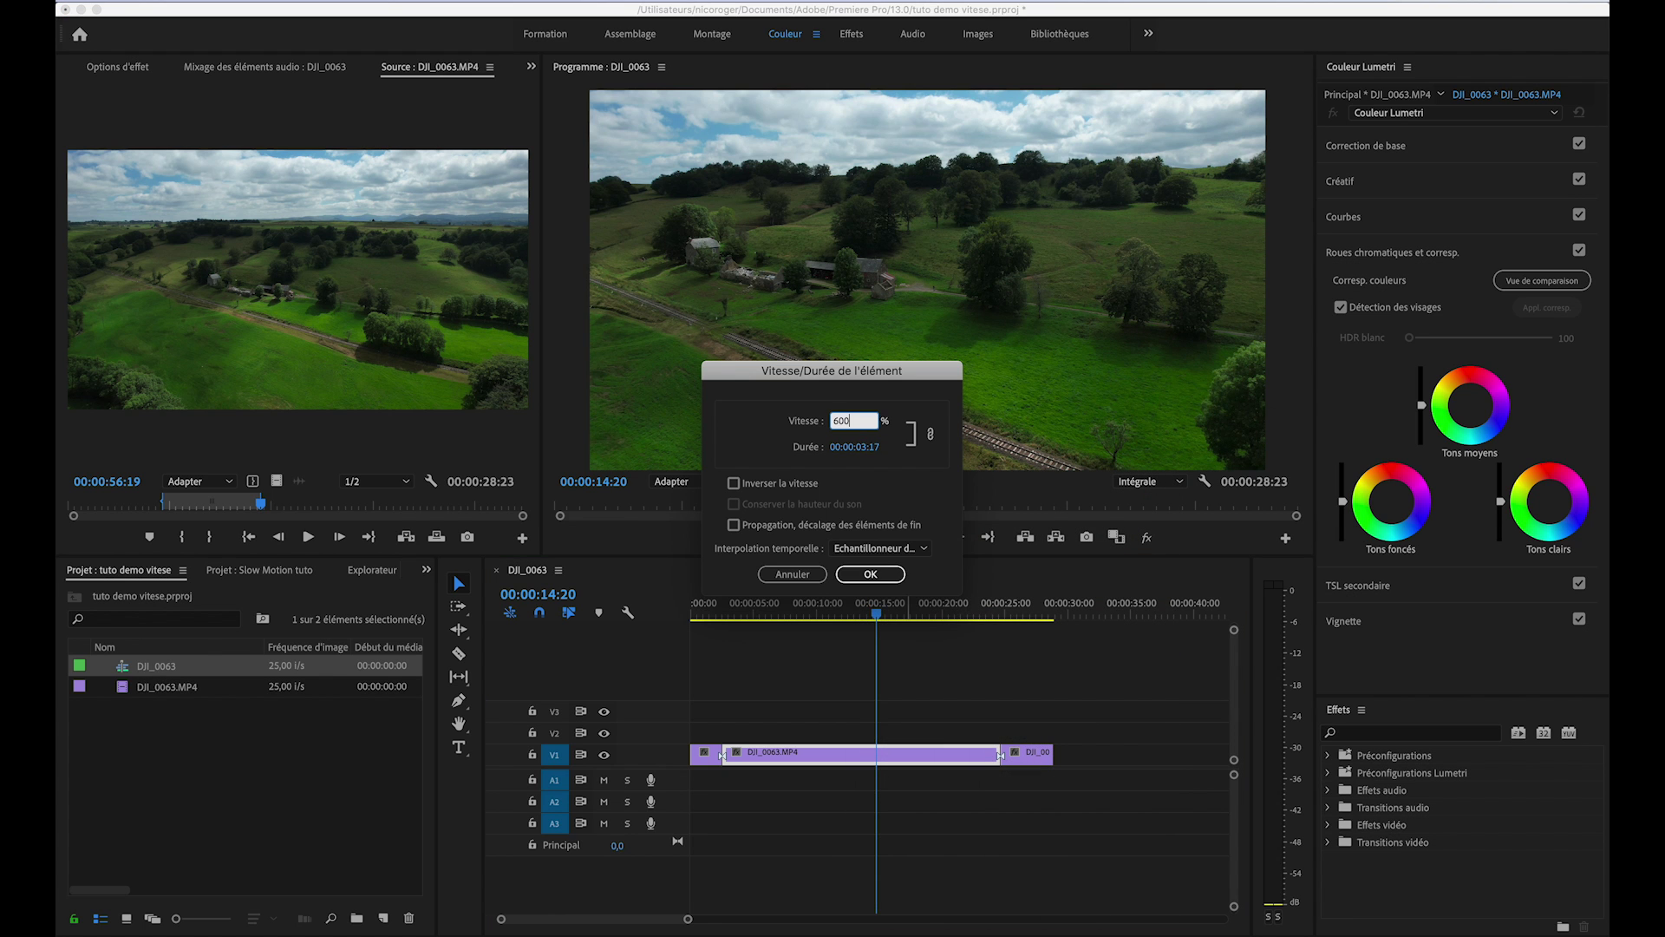
{"action": "key", "text": "Return"}
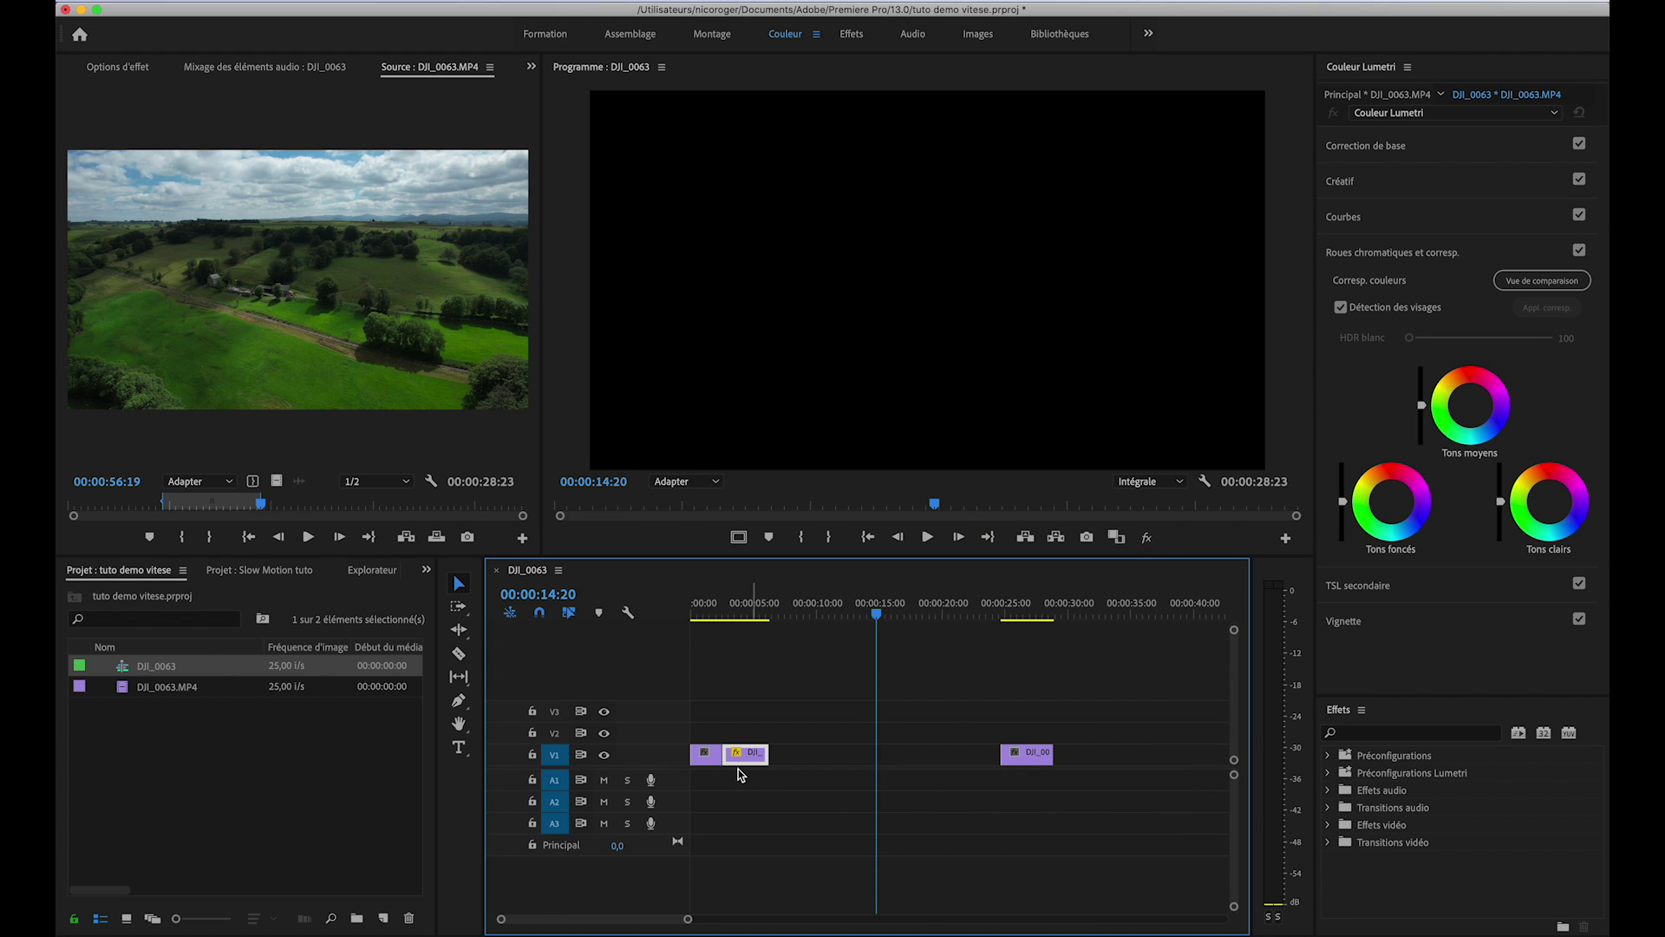
{"action": "left_click_drag", "start_coordinate": [1023, 753], "coordinate": [791, 746]}
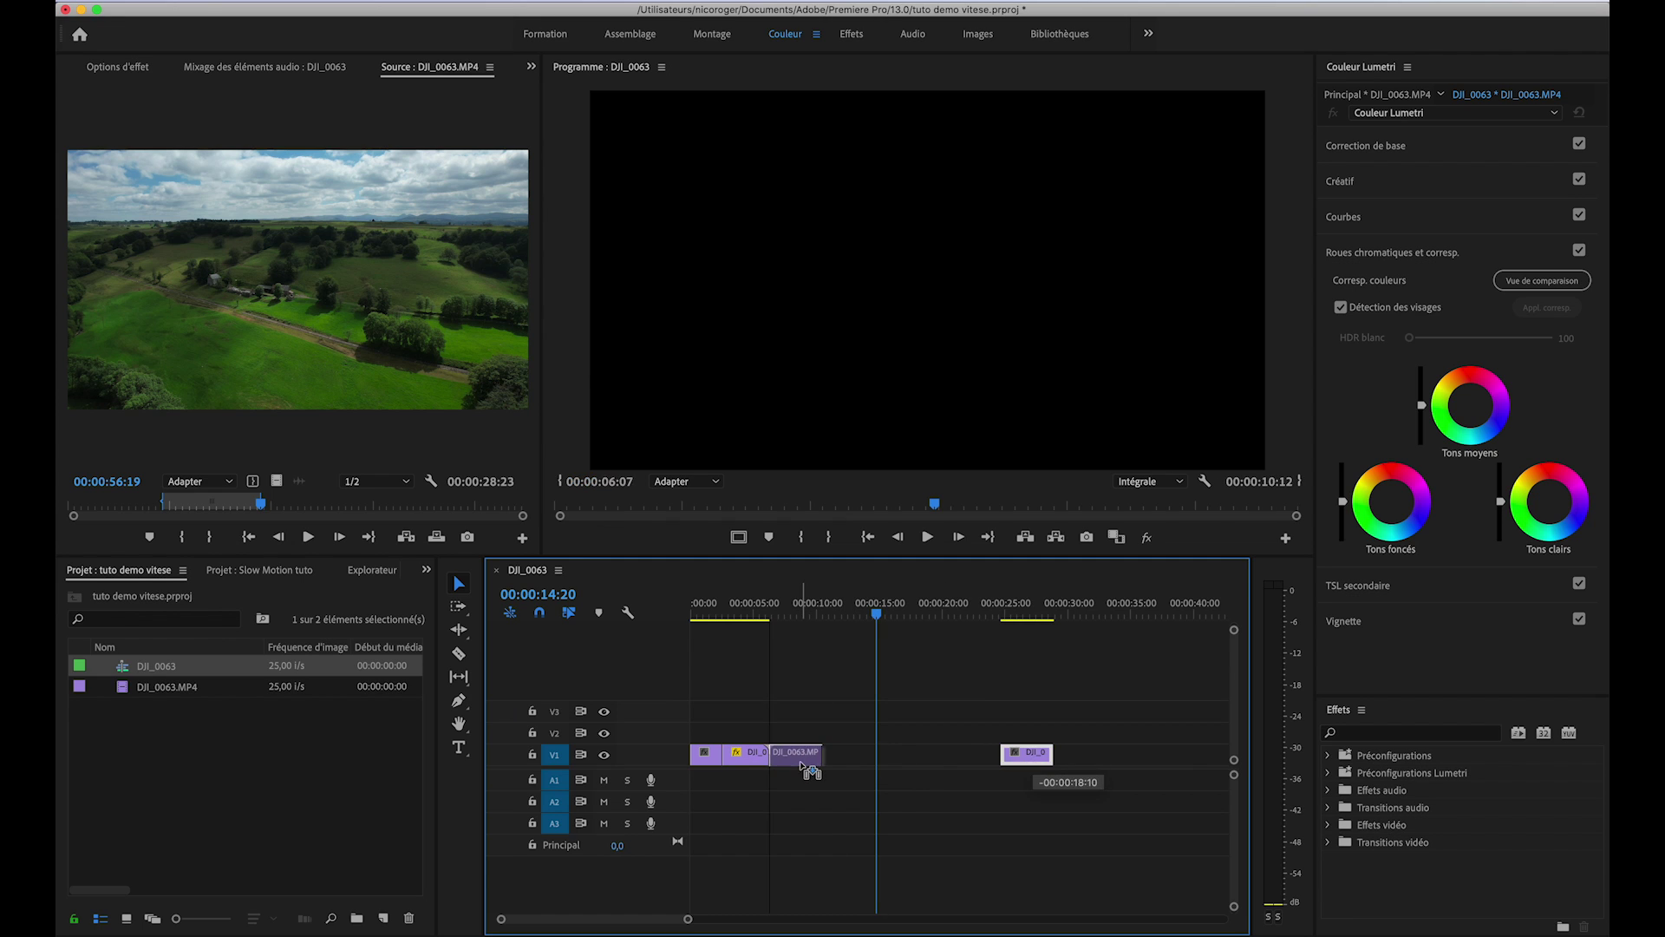
Preview the sped-up edit, then undo back to one full-length DJI_0063.MP4 clip.
{"action": "key", "text": "Home"}
{"action": "key", "text": "space"}
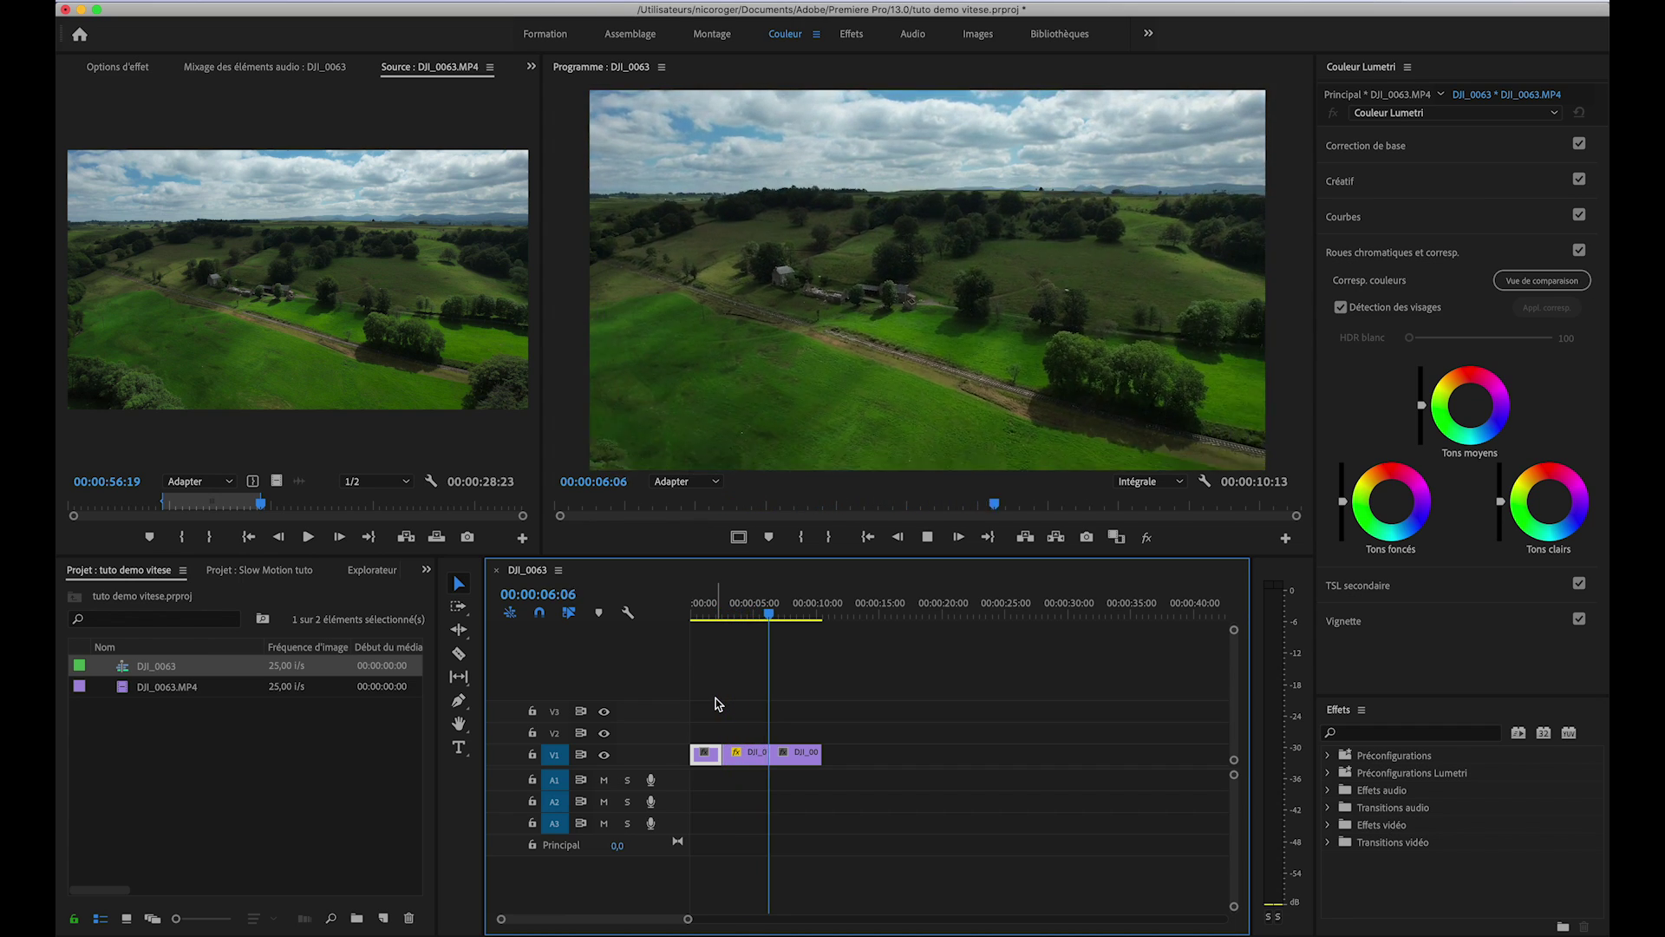
{"action": "left_click", "coordinate": [717, 614]}
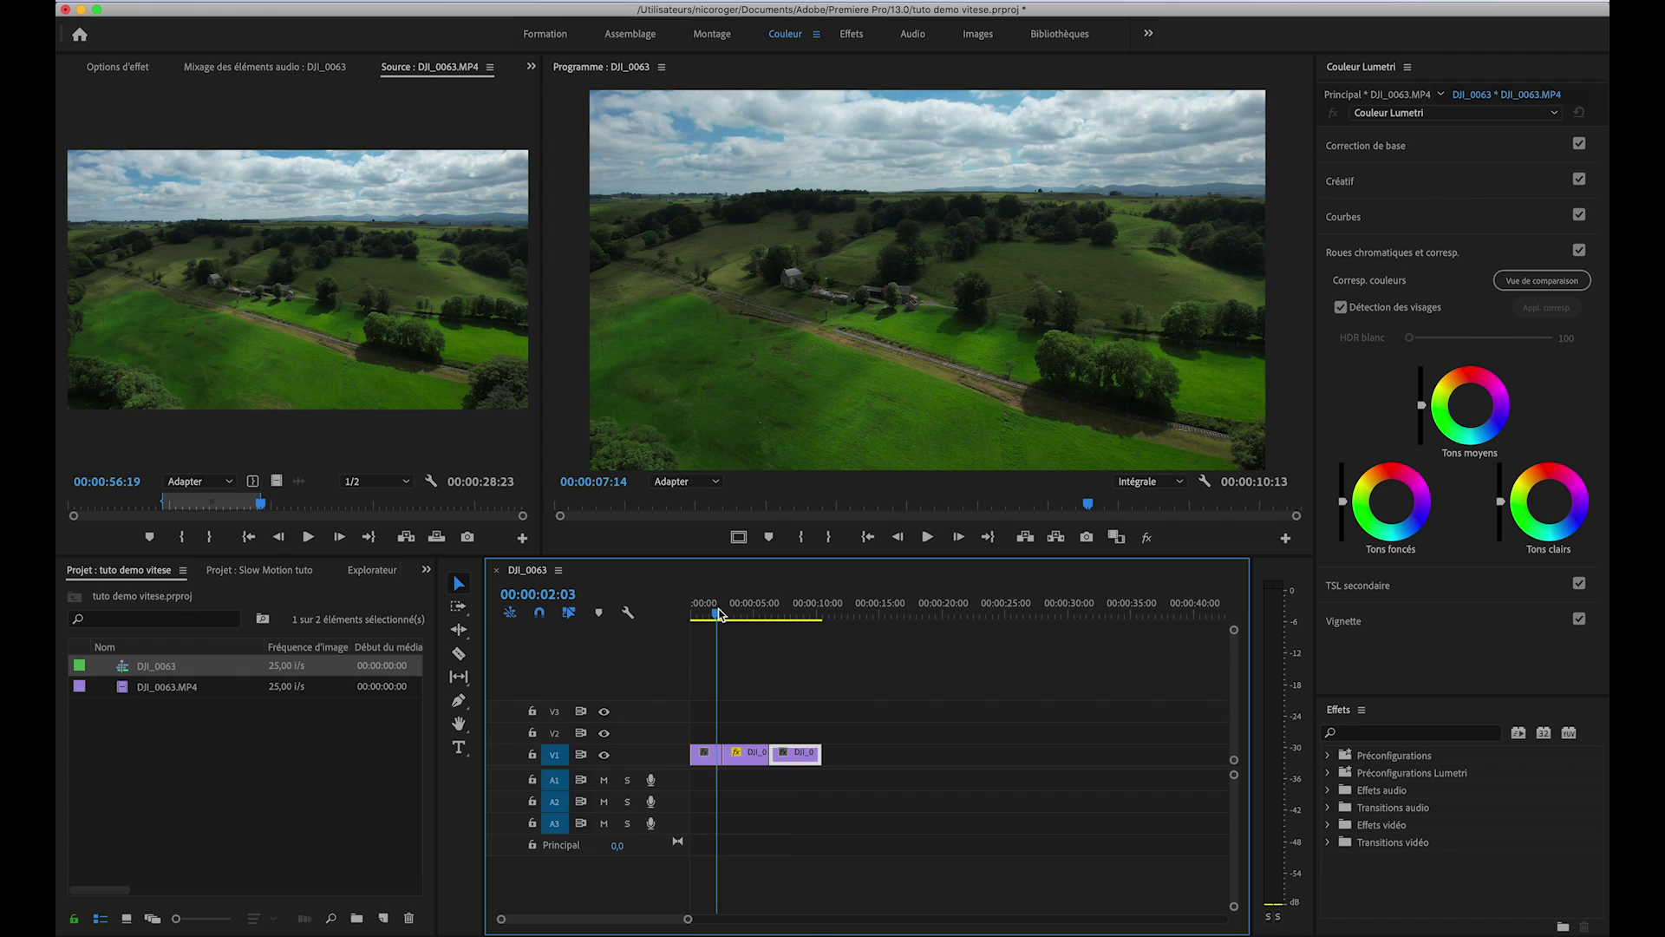
{"action": "left_click_drag", "start_coordinate": [719, 614], "coordinate": [766, 618]}
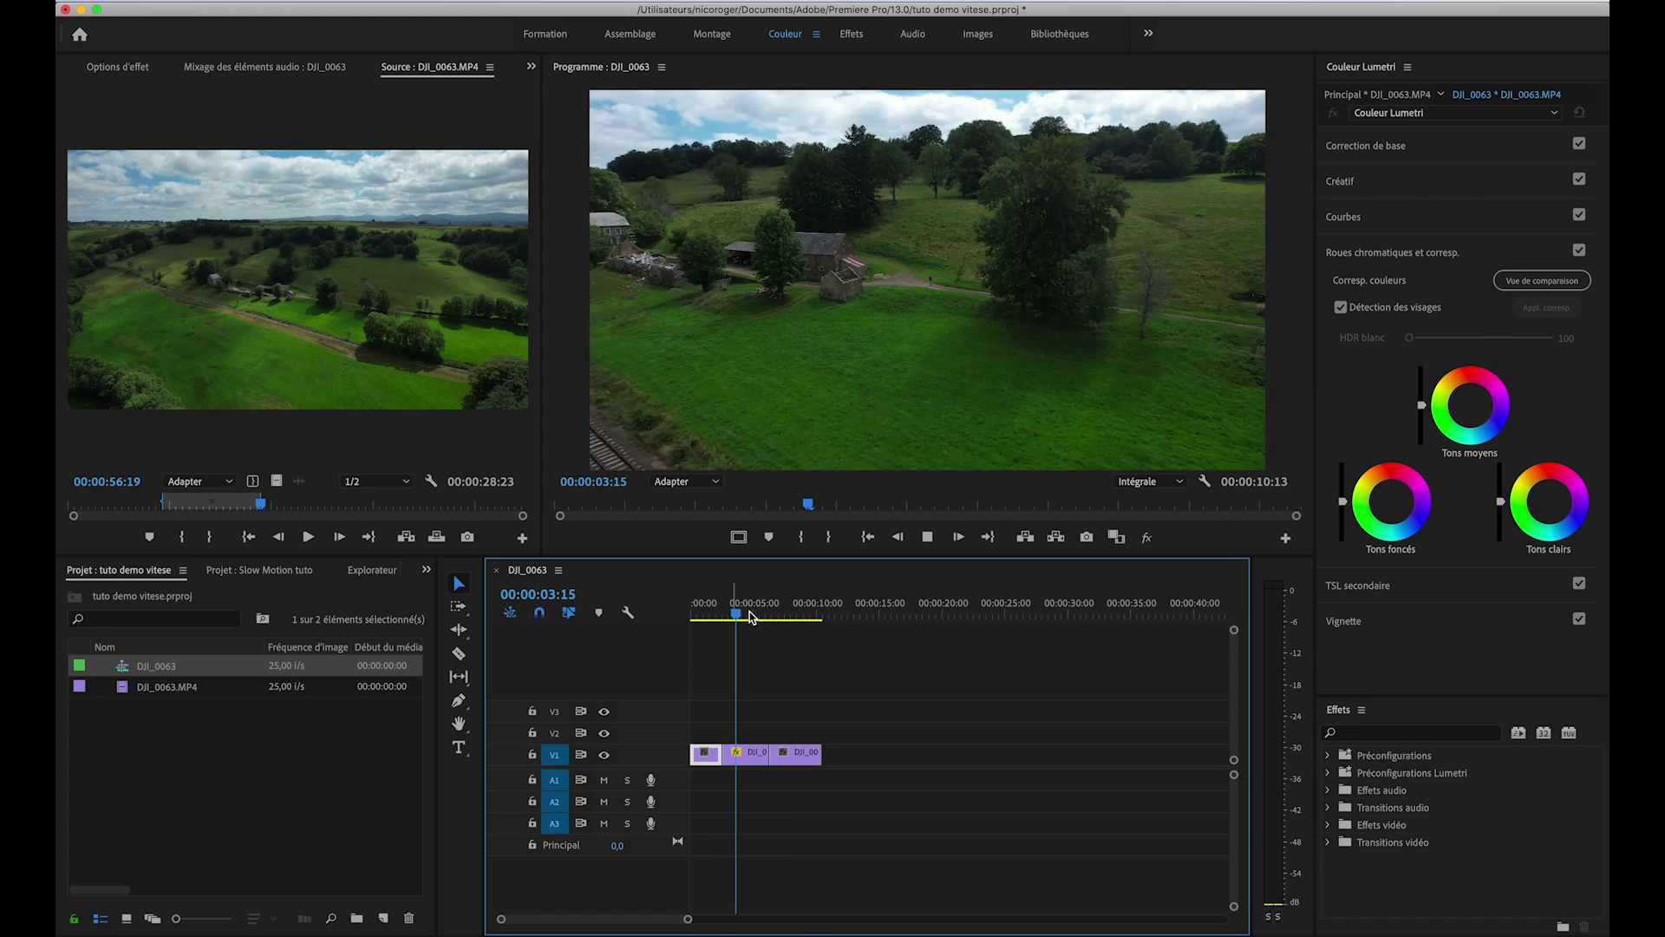
{"action": "key", "text": "space"}
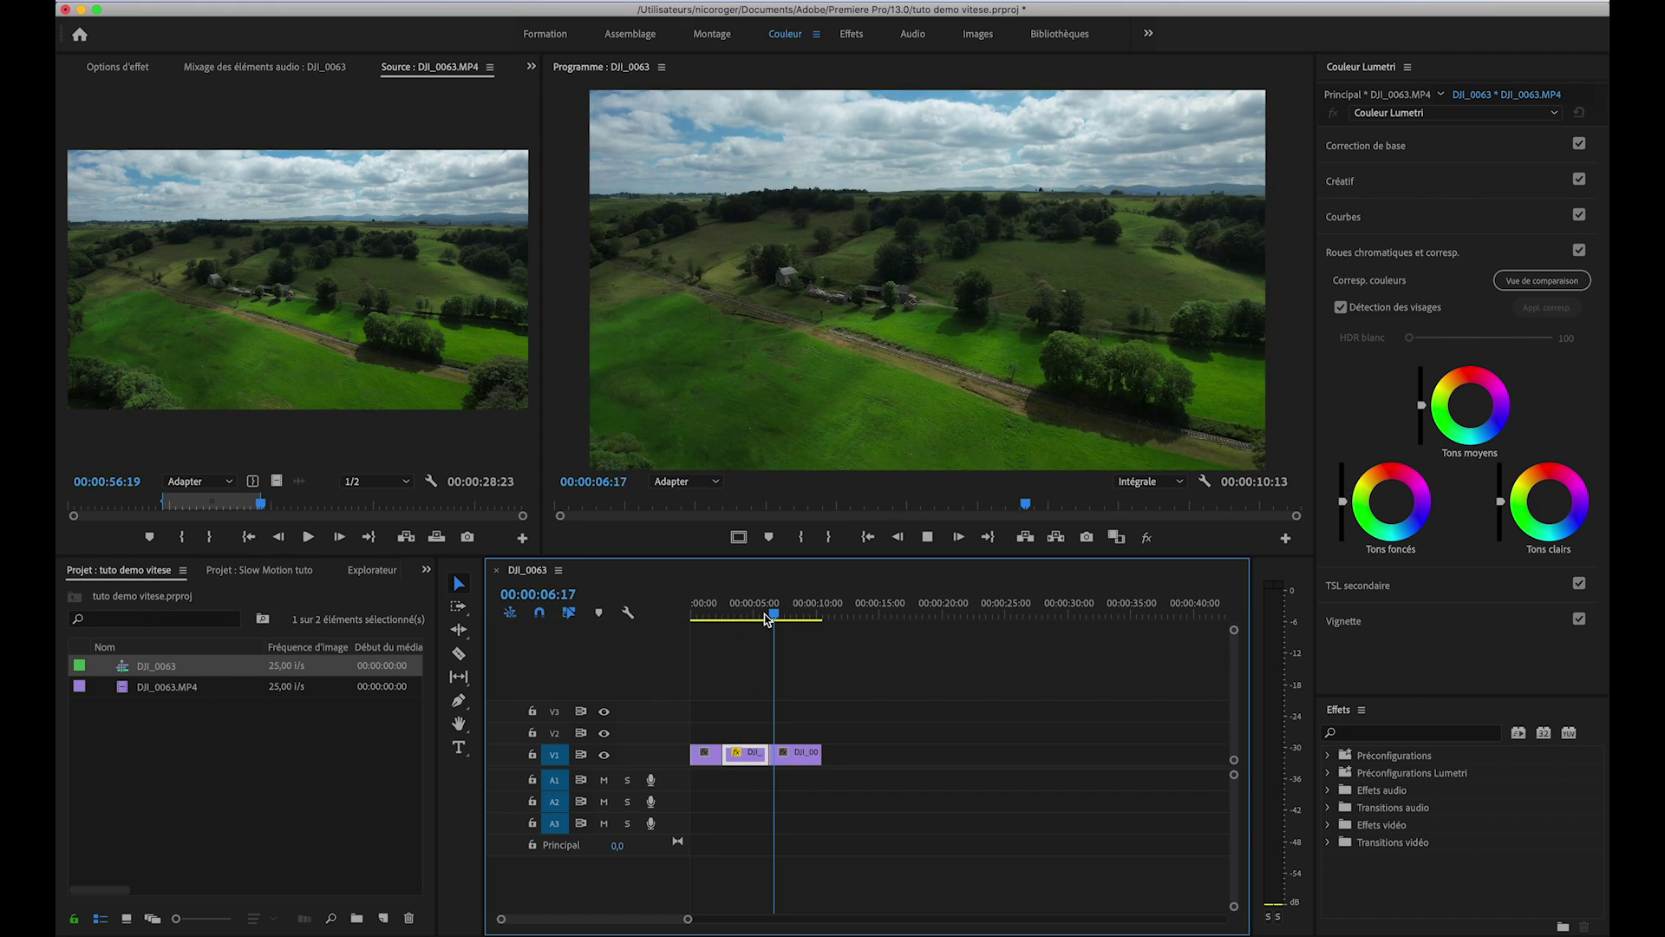
{"action": "key", "text": "space"}
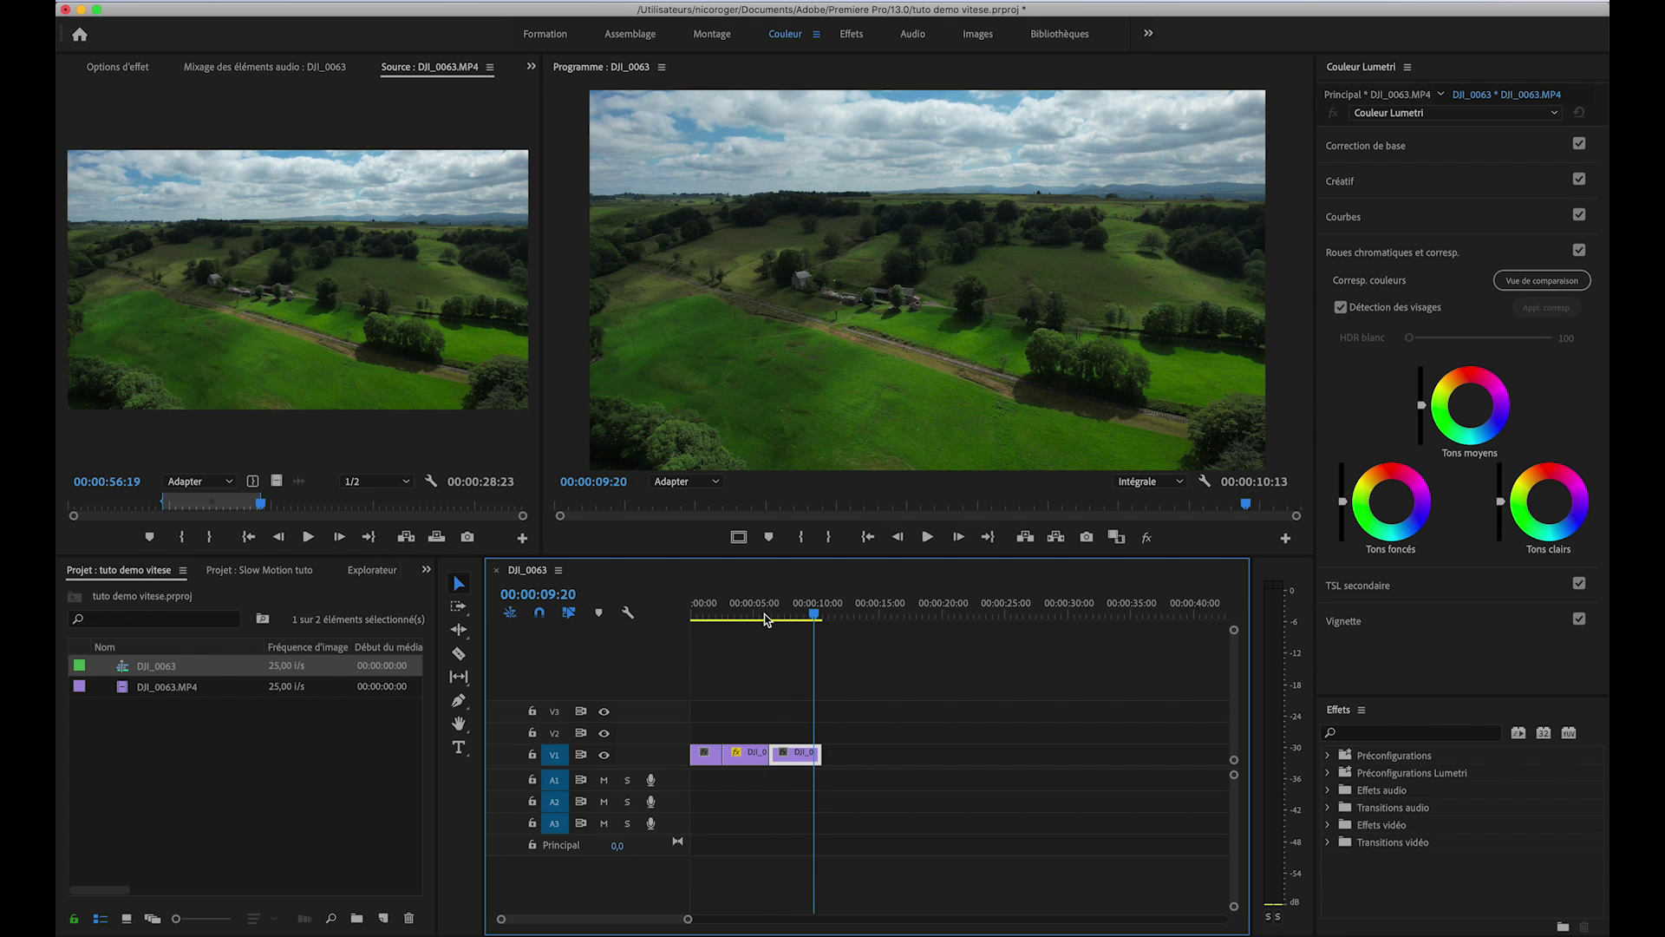
{"action": "key", "text": "ctrl+z"}
{"action": "key", "text": "ctrl+z"}
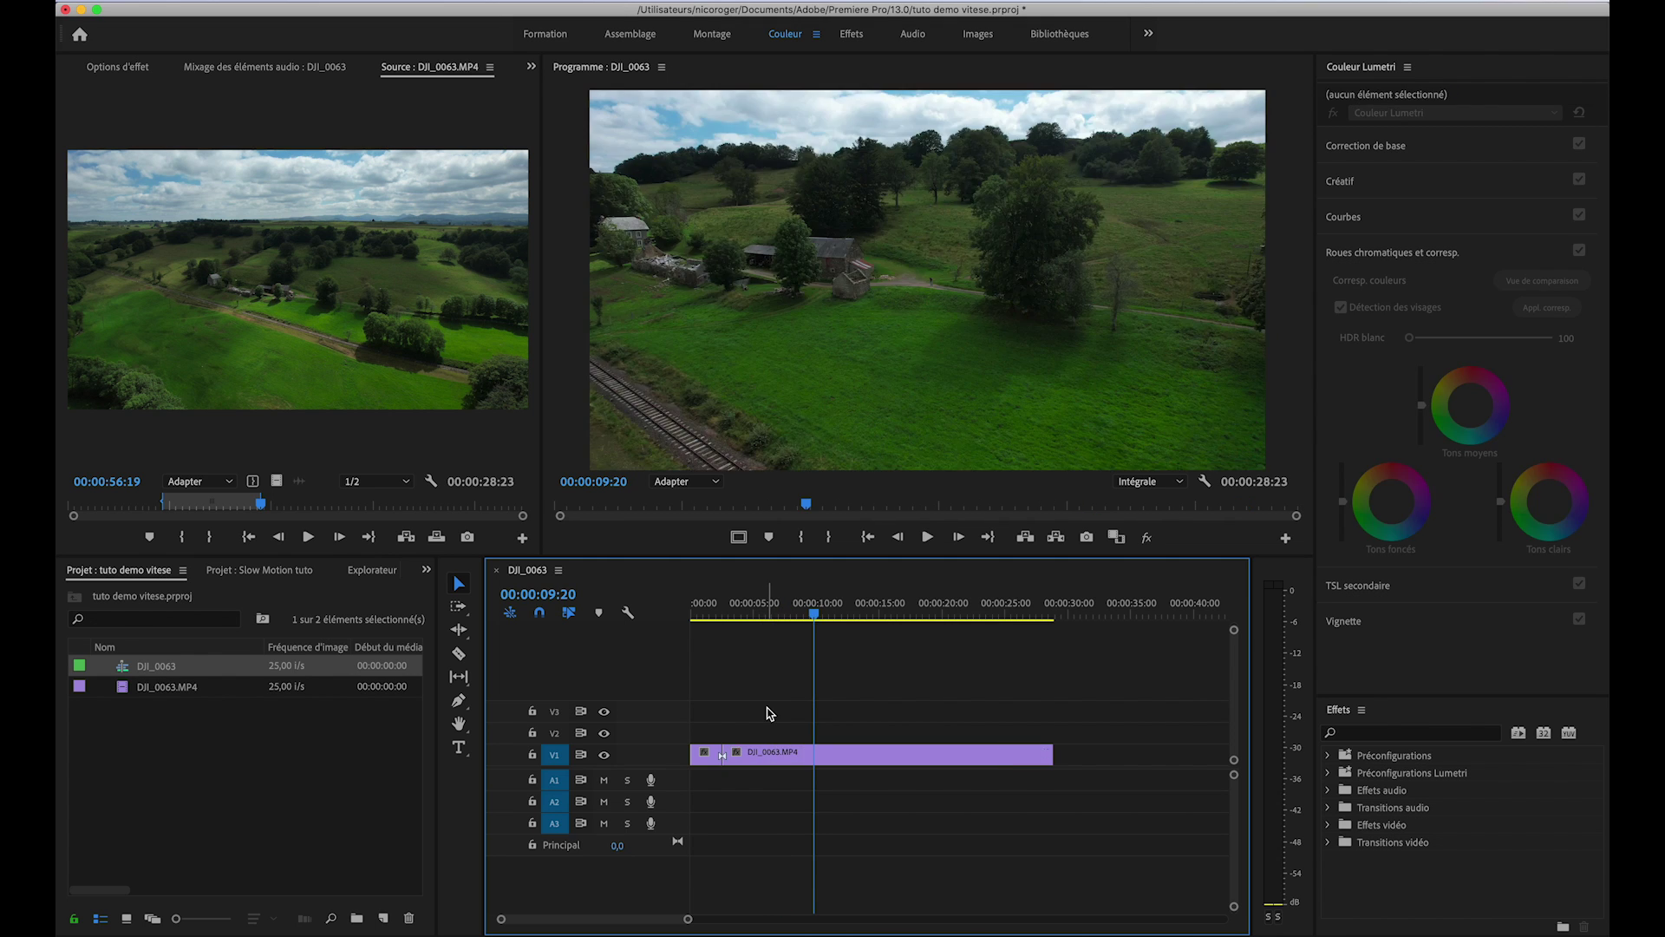
Enlarge the V1 track and show the clip's Modification de vitesse > Vitesse line.
{"action": "left_click", "coordinate": [717, 610]}
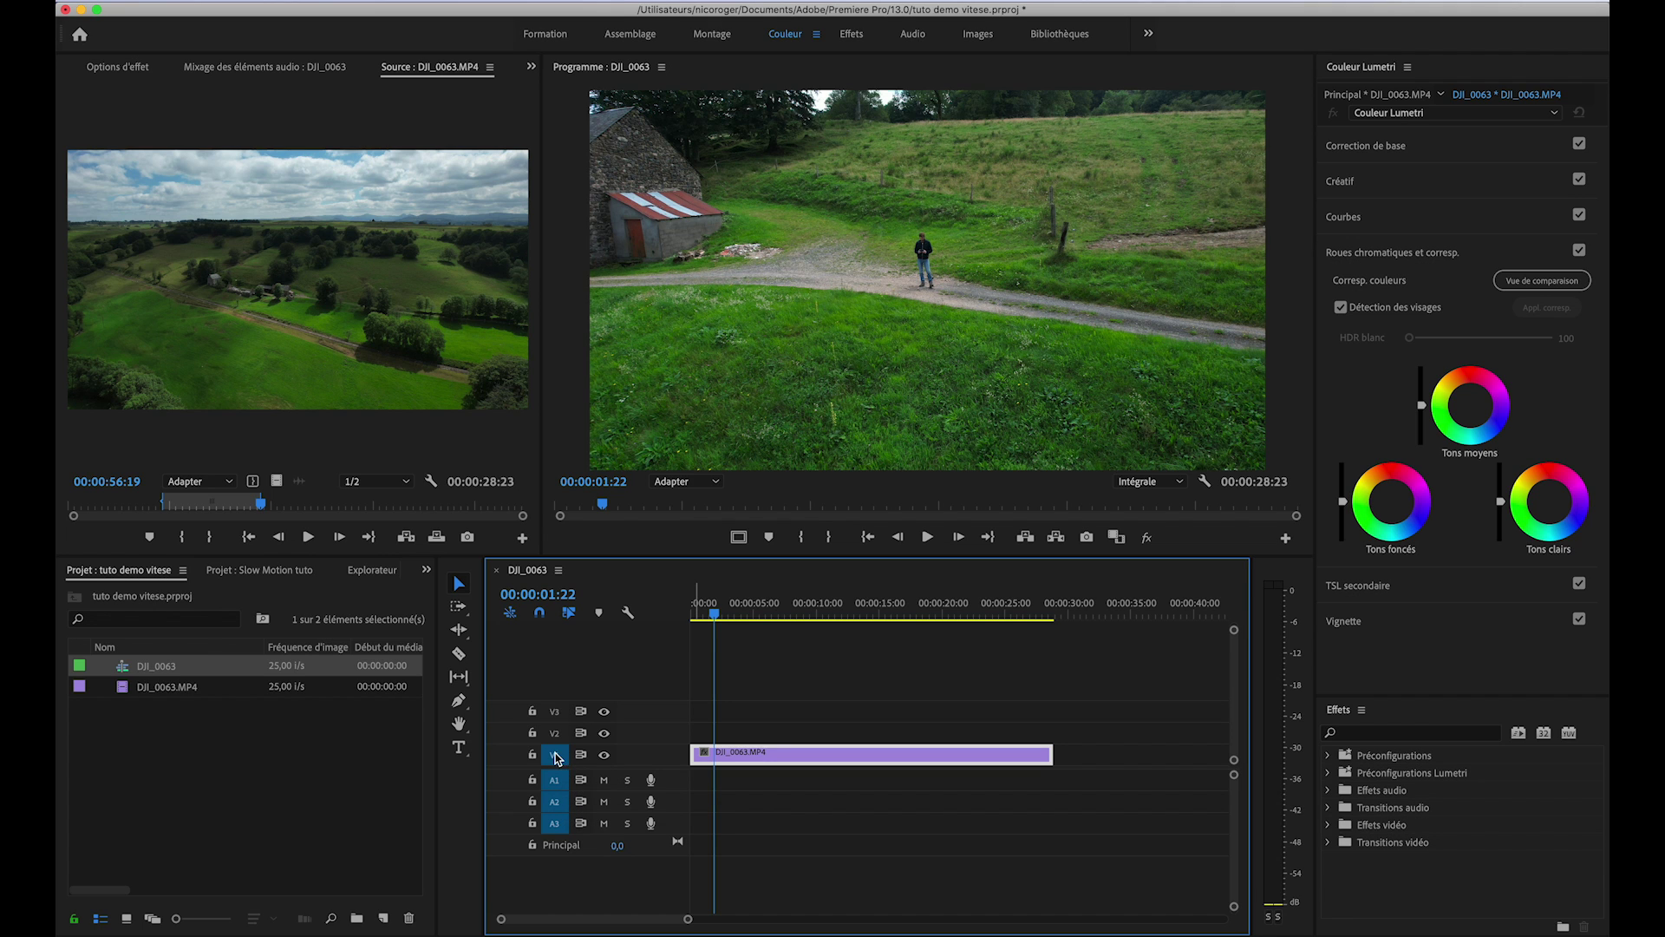
{"action": "double_click", "coordinate": [683, 755]}
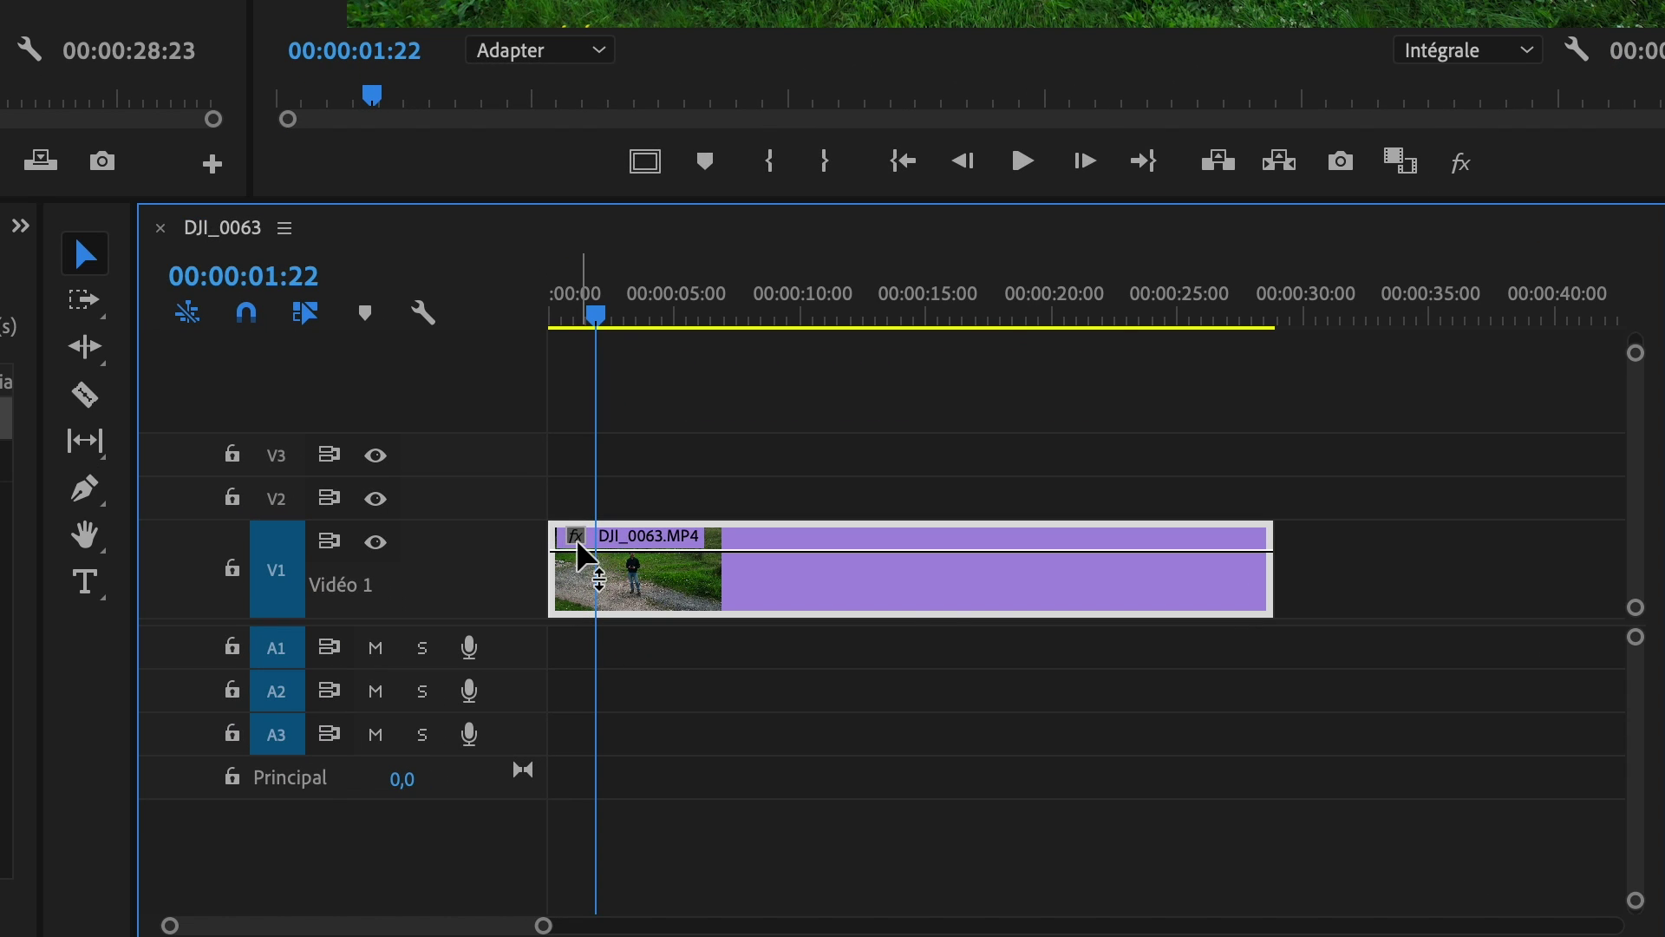
{"action": "left_click", "coordinate": [579, 545]}
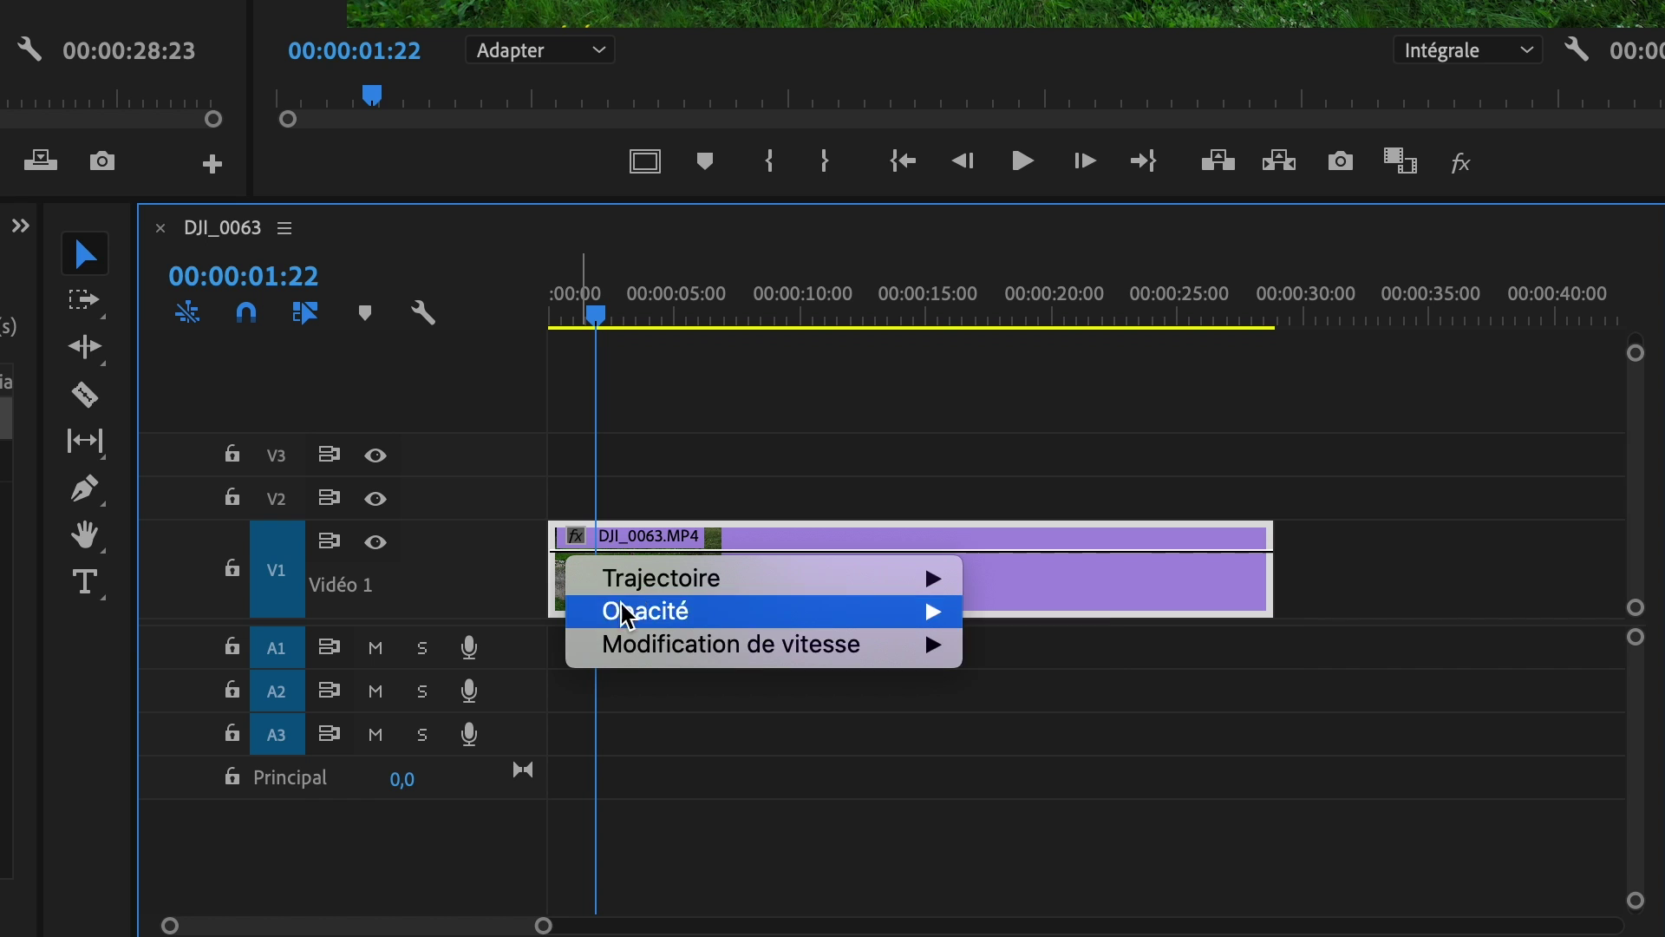
{"action": "mouse_move", "coordinate": [635, 659]}
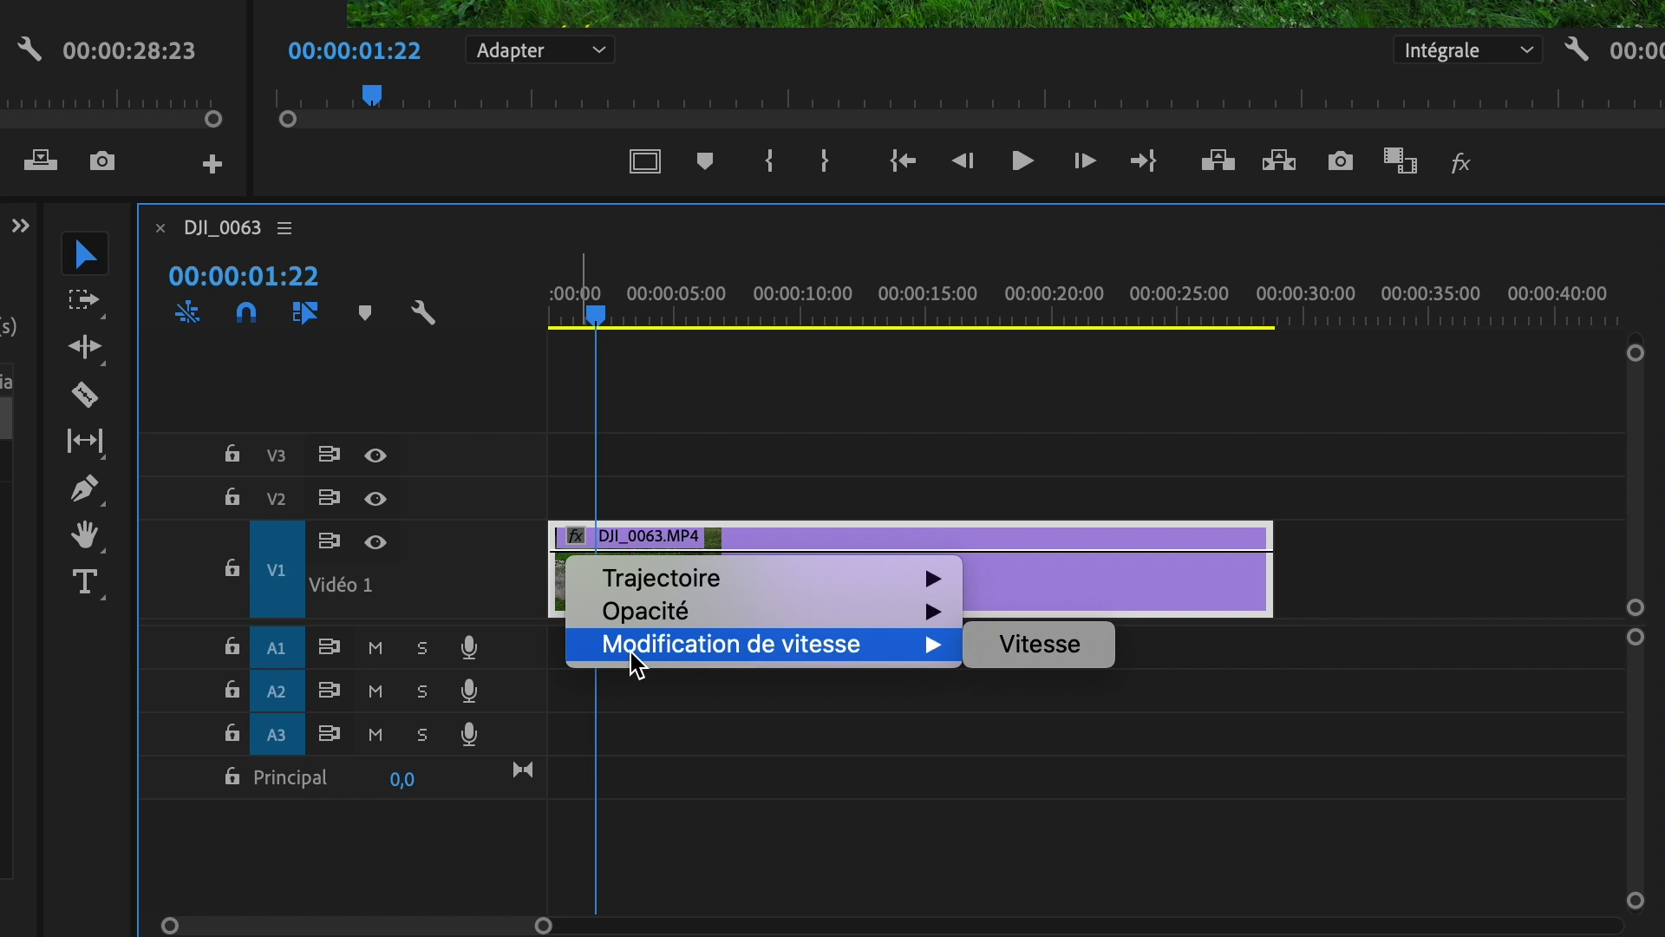
{"action": "left_click", "coordinate": [1048, 666]}
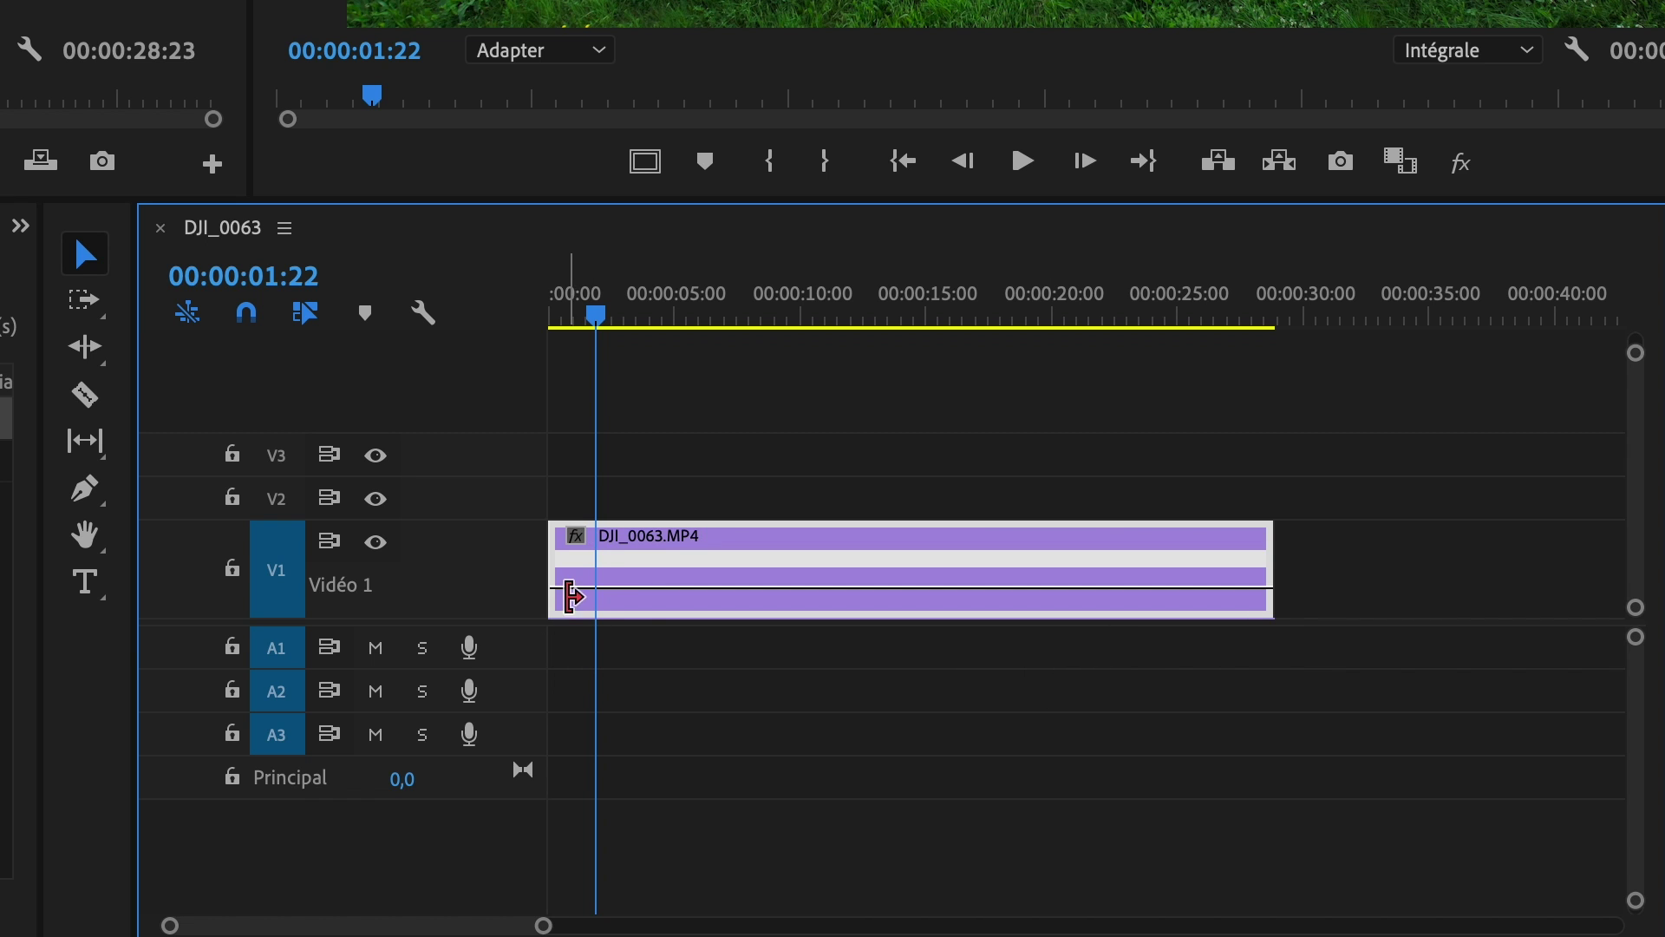
Check the clip's speed, preview it, and scrub forward to find where the fast part ends.
{"action": "left_click", "coordinate": [1173, 604]}
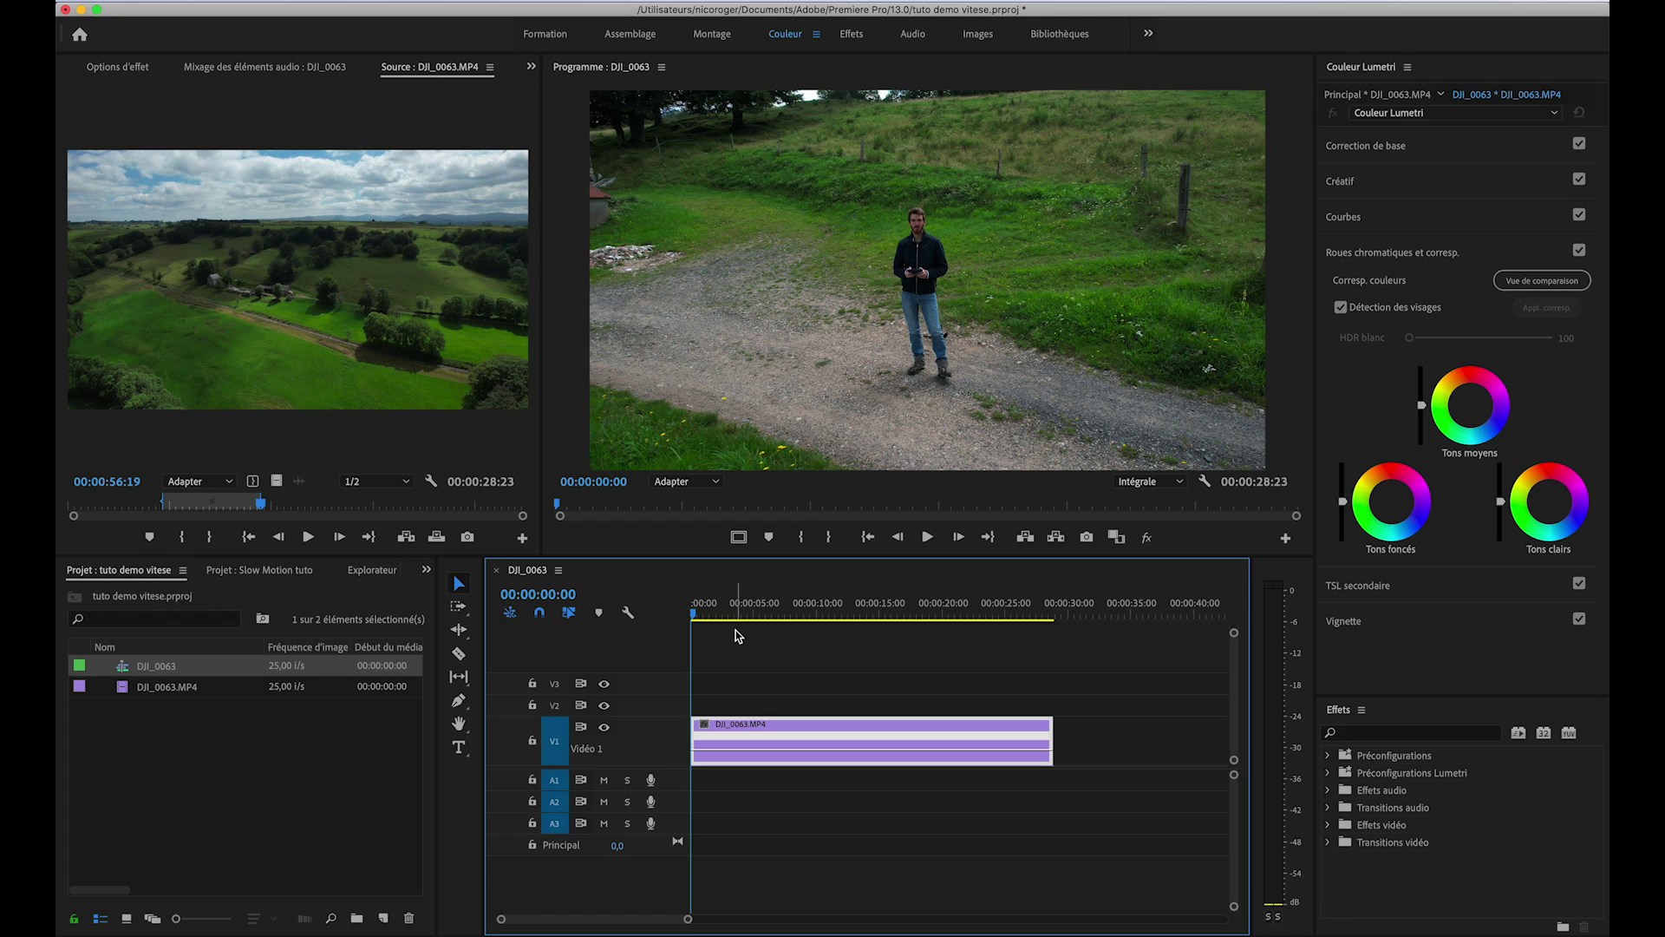
{"action": "key", "text": "space"}
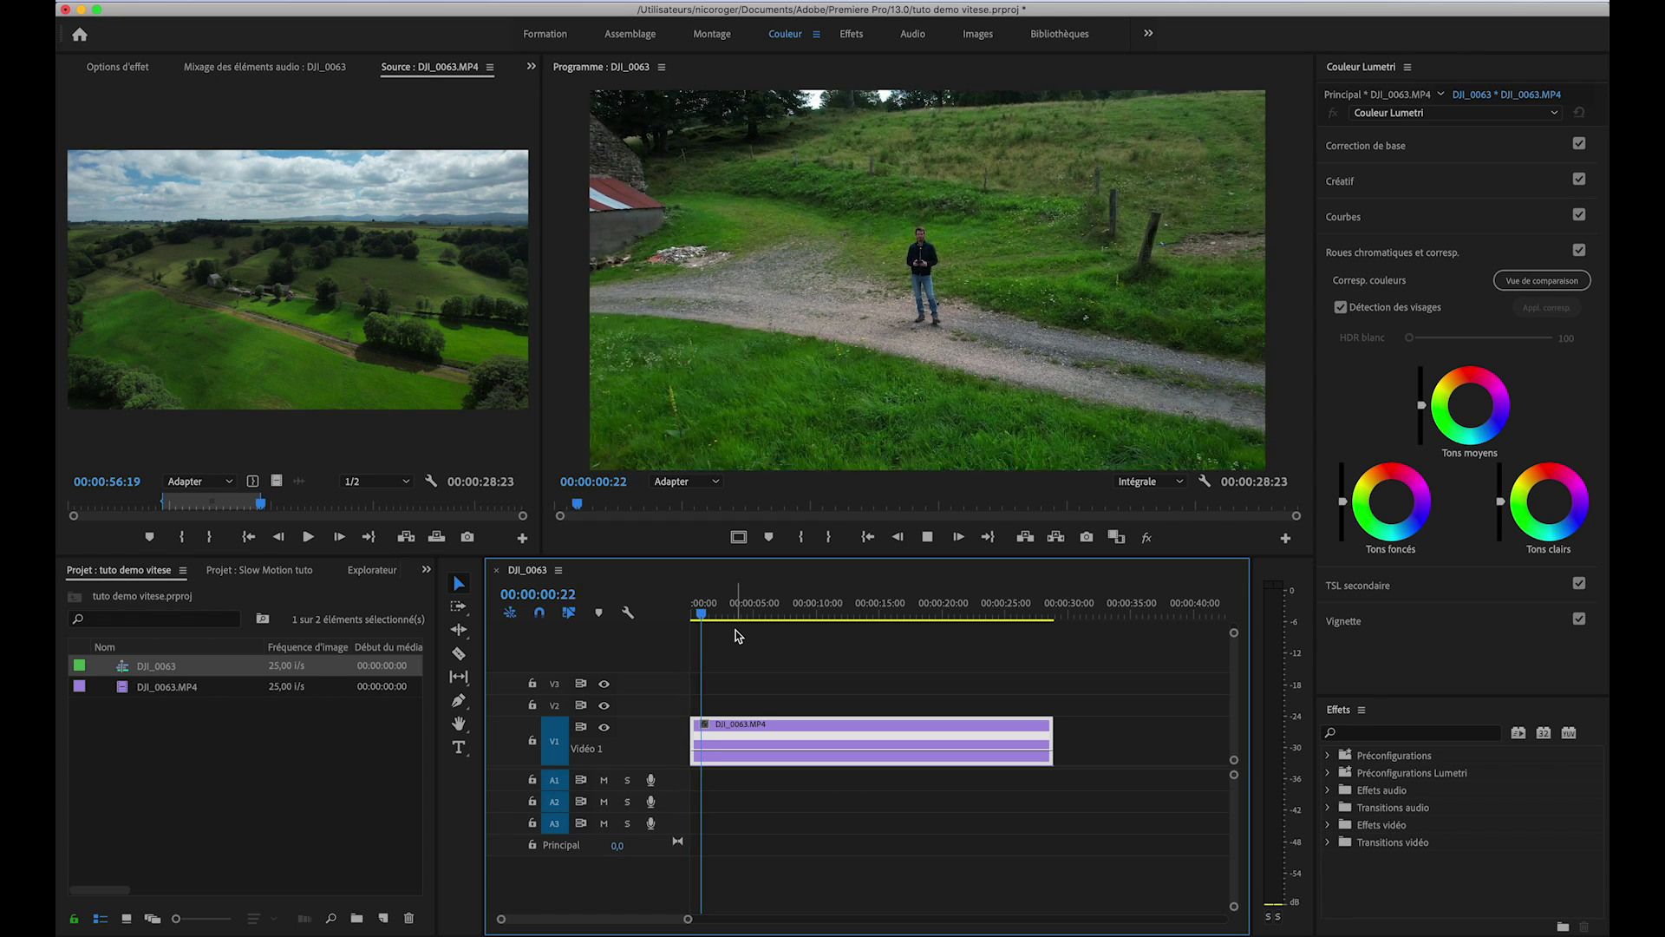
{"action": "key", "text": "space"}
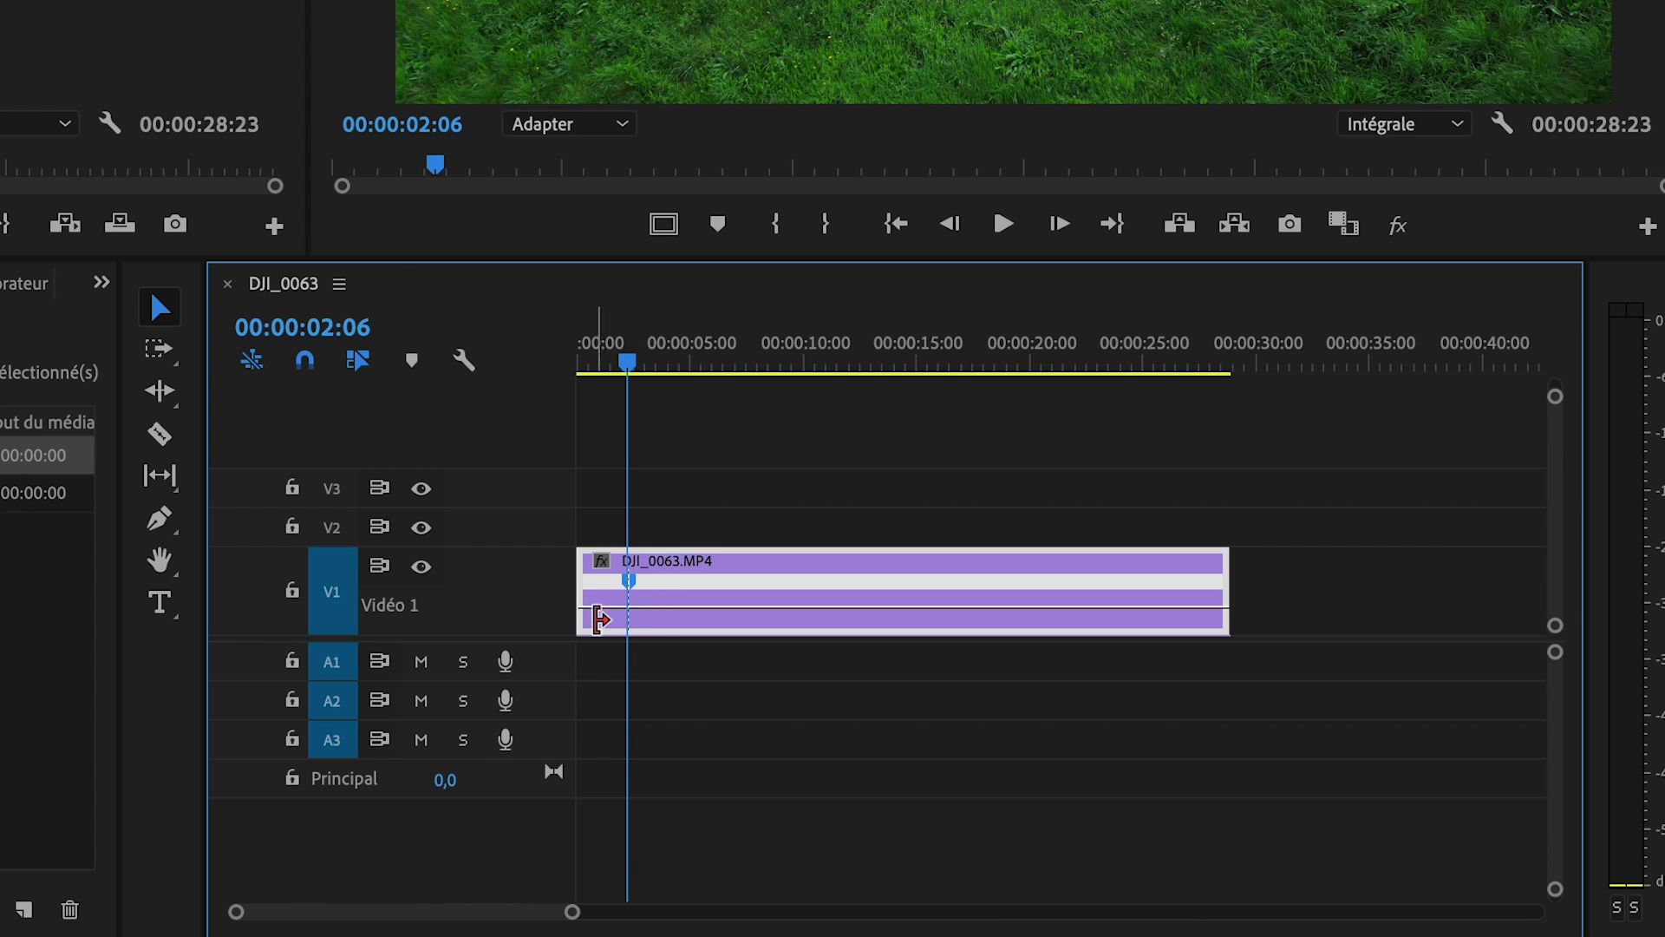
{"action": "left_click_drag", "start_coordinate": [720, 617], "coordinate": [971, 616]}
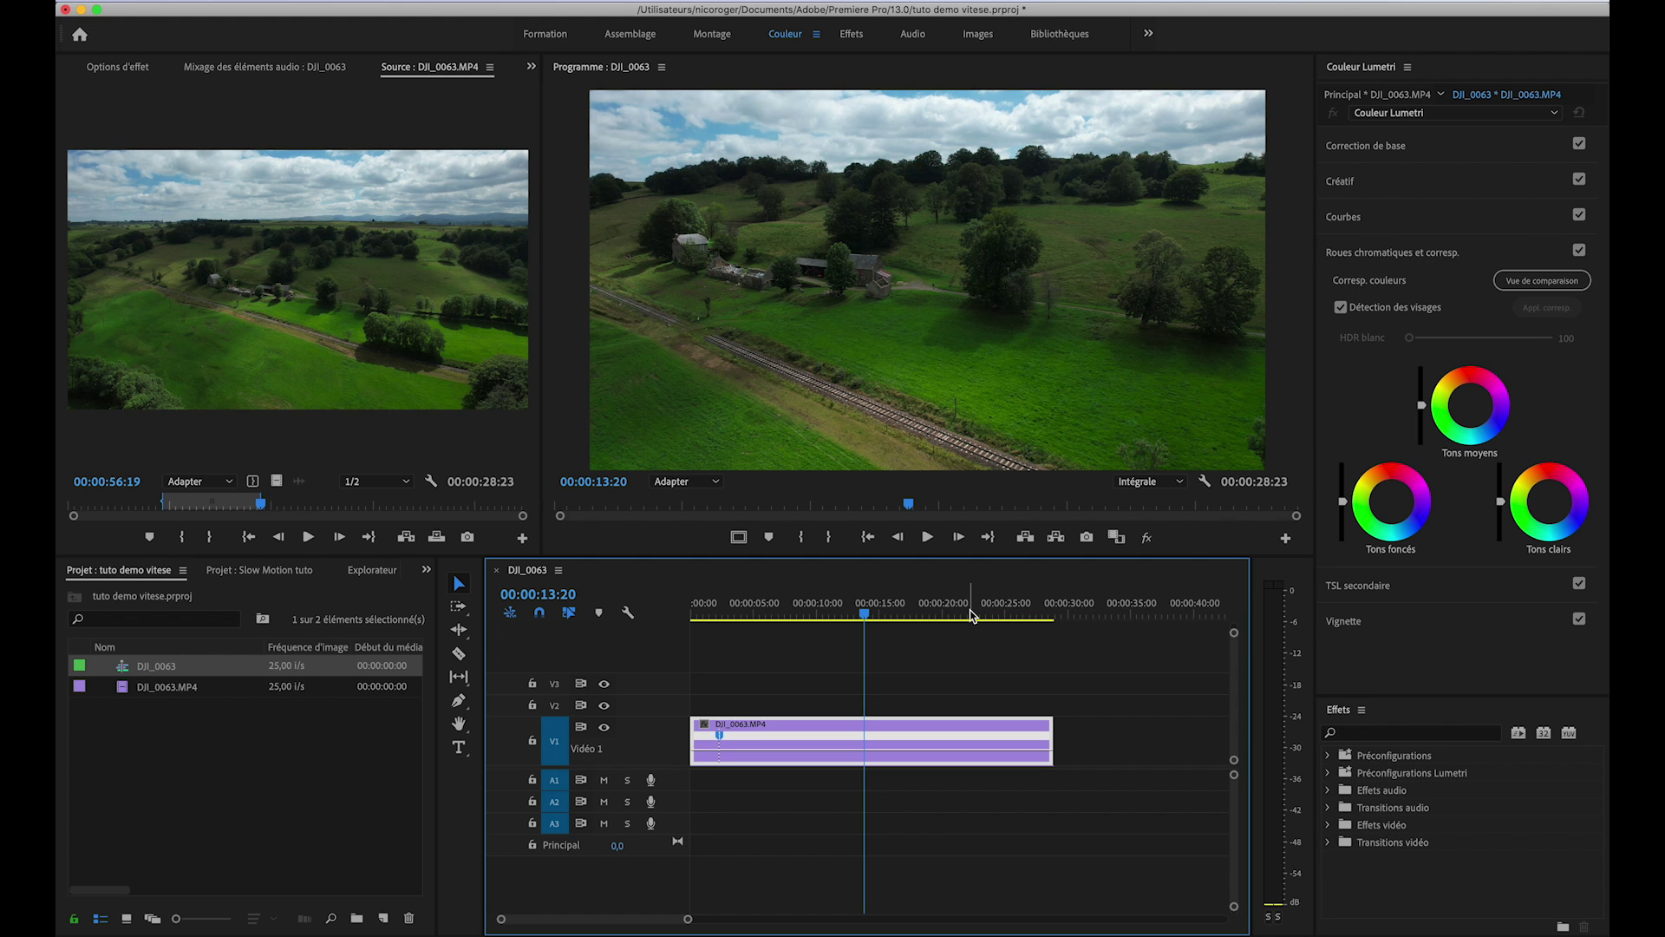
Add a speed keyframe at 00:00:25:04 and raise the section between keyframes to 600%.
{"action": "left_click_drag", "start_coordinate": [971, 616], "coordinate": [1008, 618]}
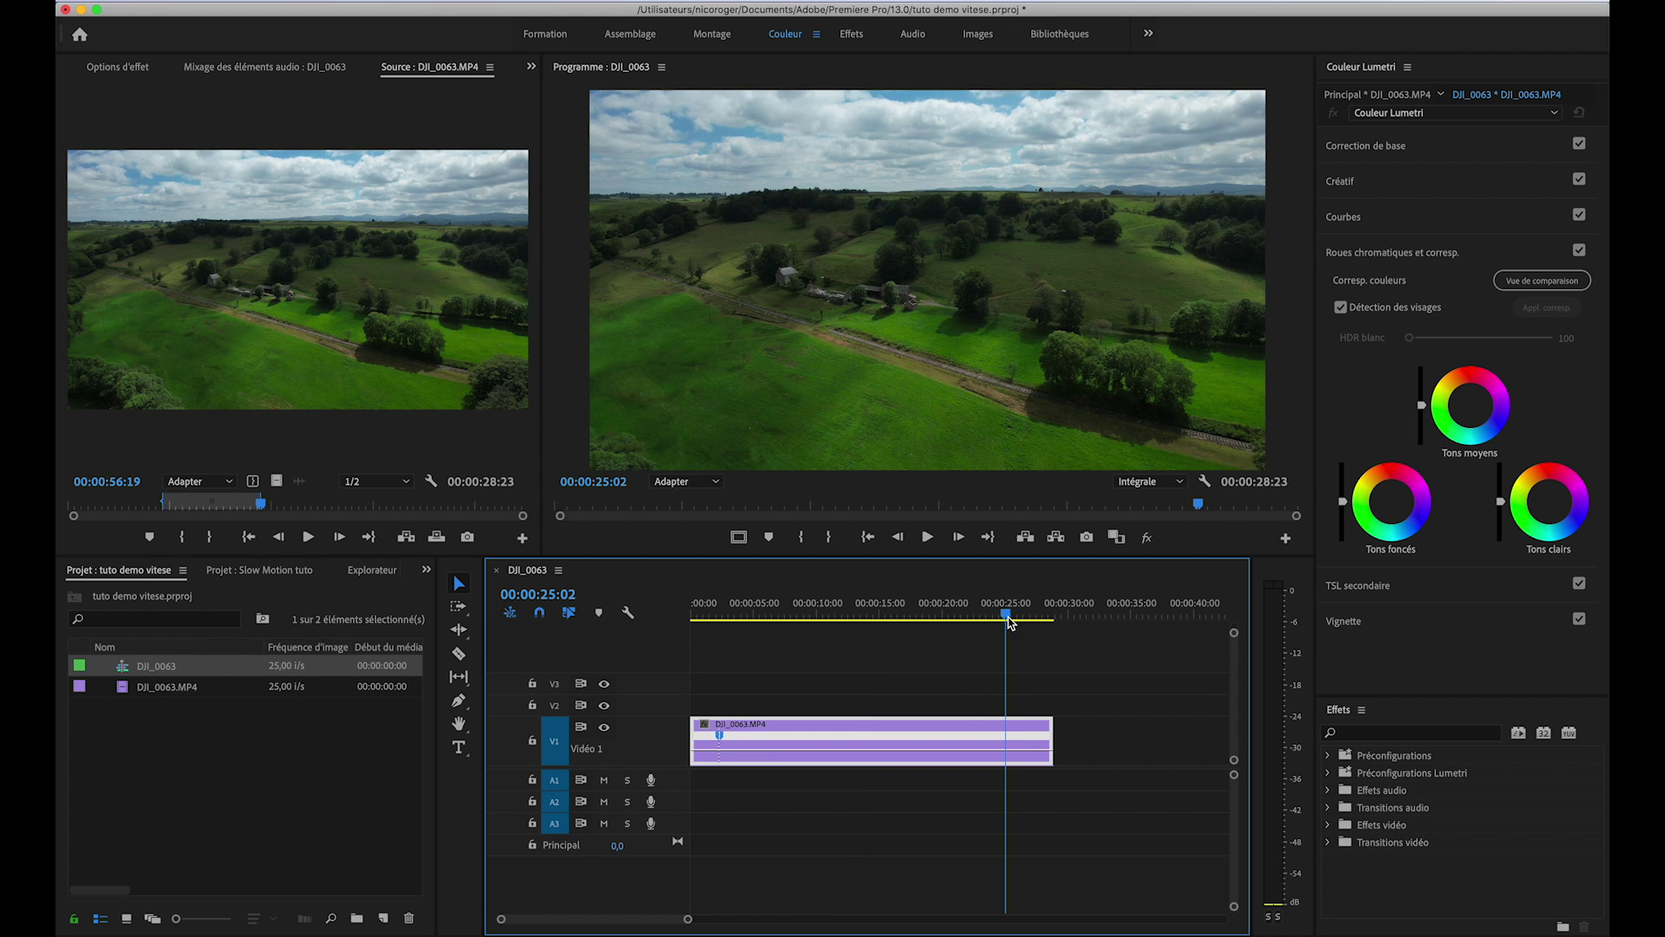
{"action": "left_click_drag", "start_coordinate": [1009, 621], "coordinate": [1011, 619]}
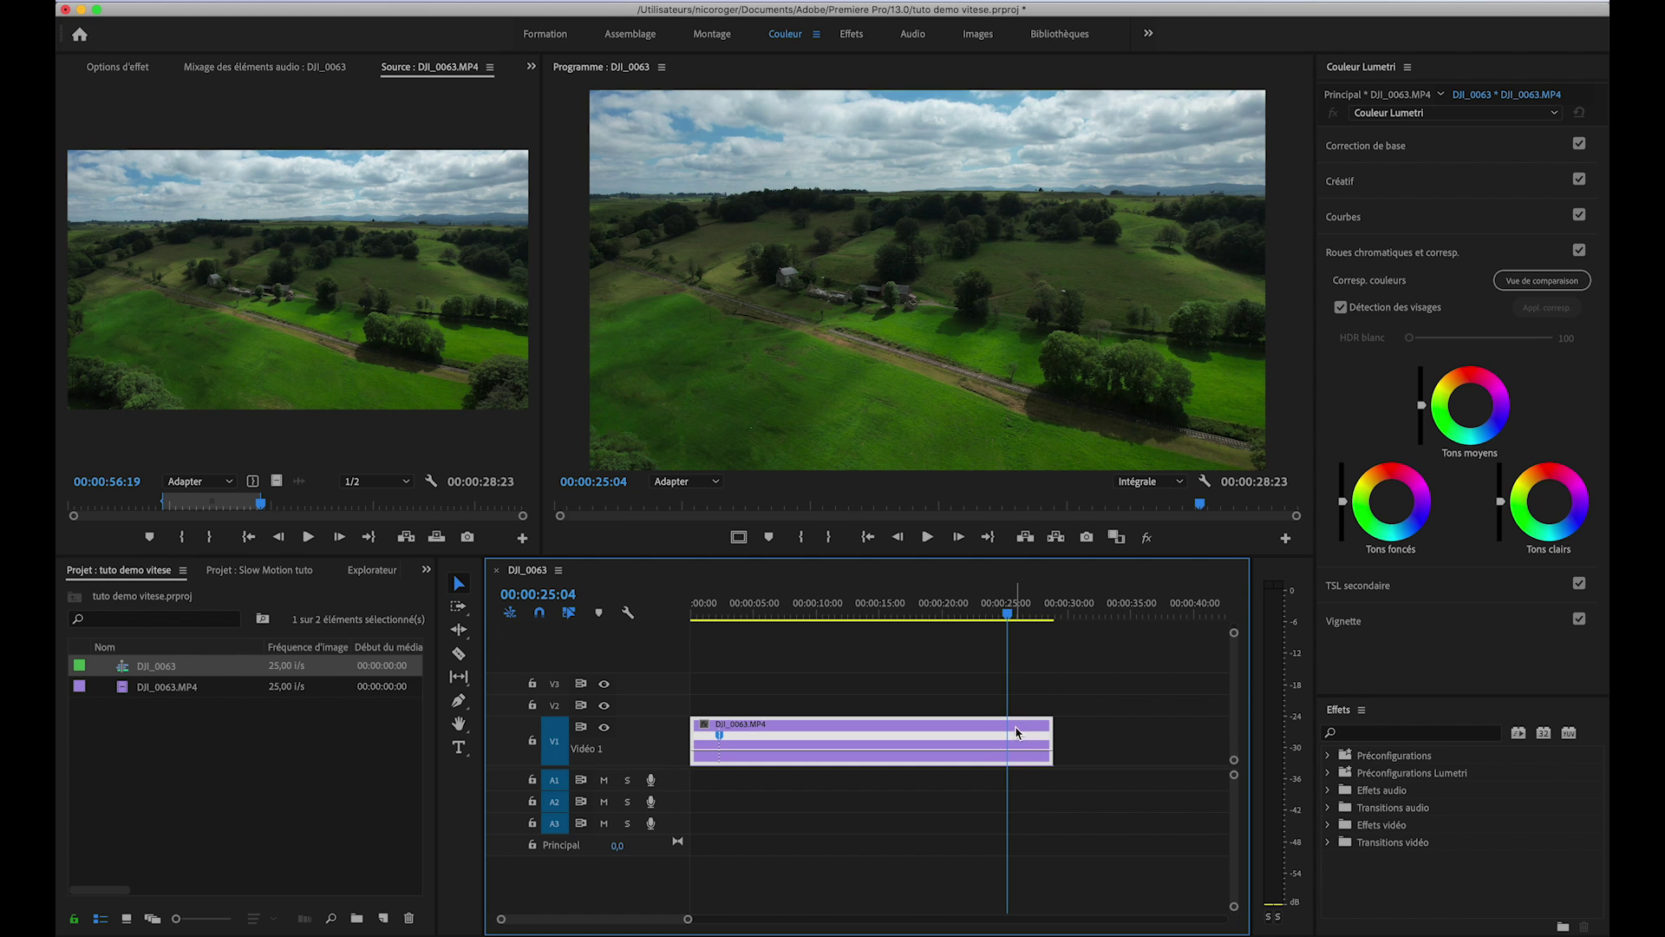
{"action": "left_click", "coordinate": [1010, 755], "text": "super"}
{"action": "key", "text": "Home"}
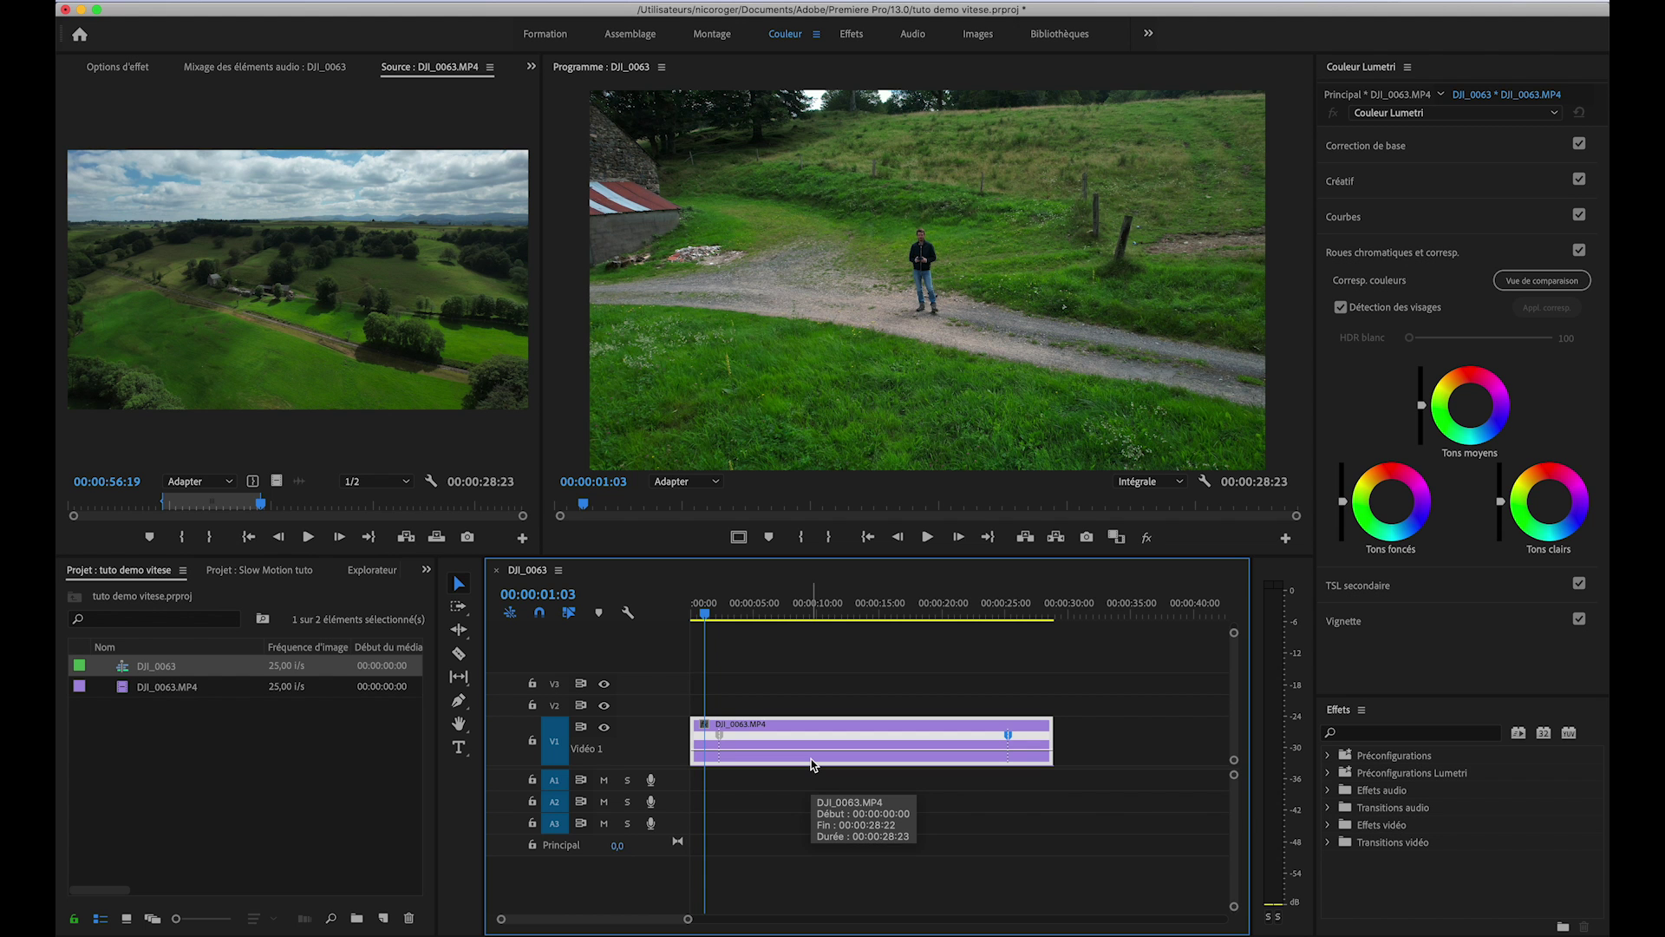
{"action": "mouse_move", "coordinate": [958, 619]}
{"action": "left_mouse_down"}
{"action": "mouse_move", "coordinate": [743, 621]}
{"action": "mouse_move", "coordinate": [991, 637]}
{"action": "left_mouse_up"}
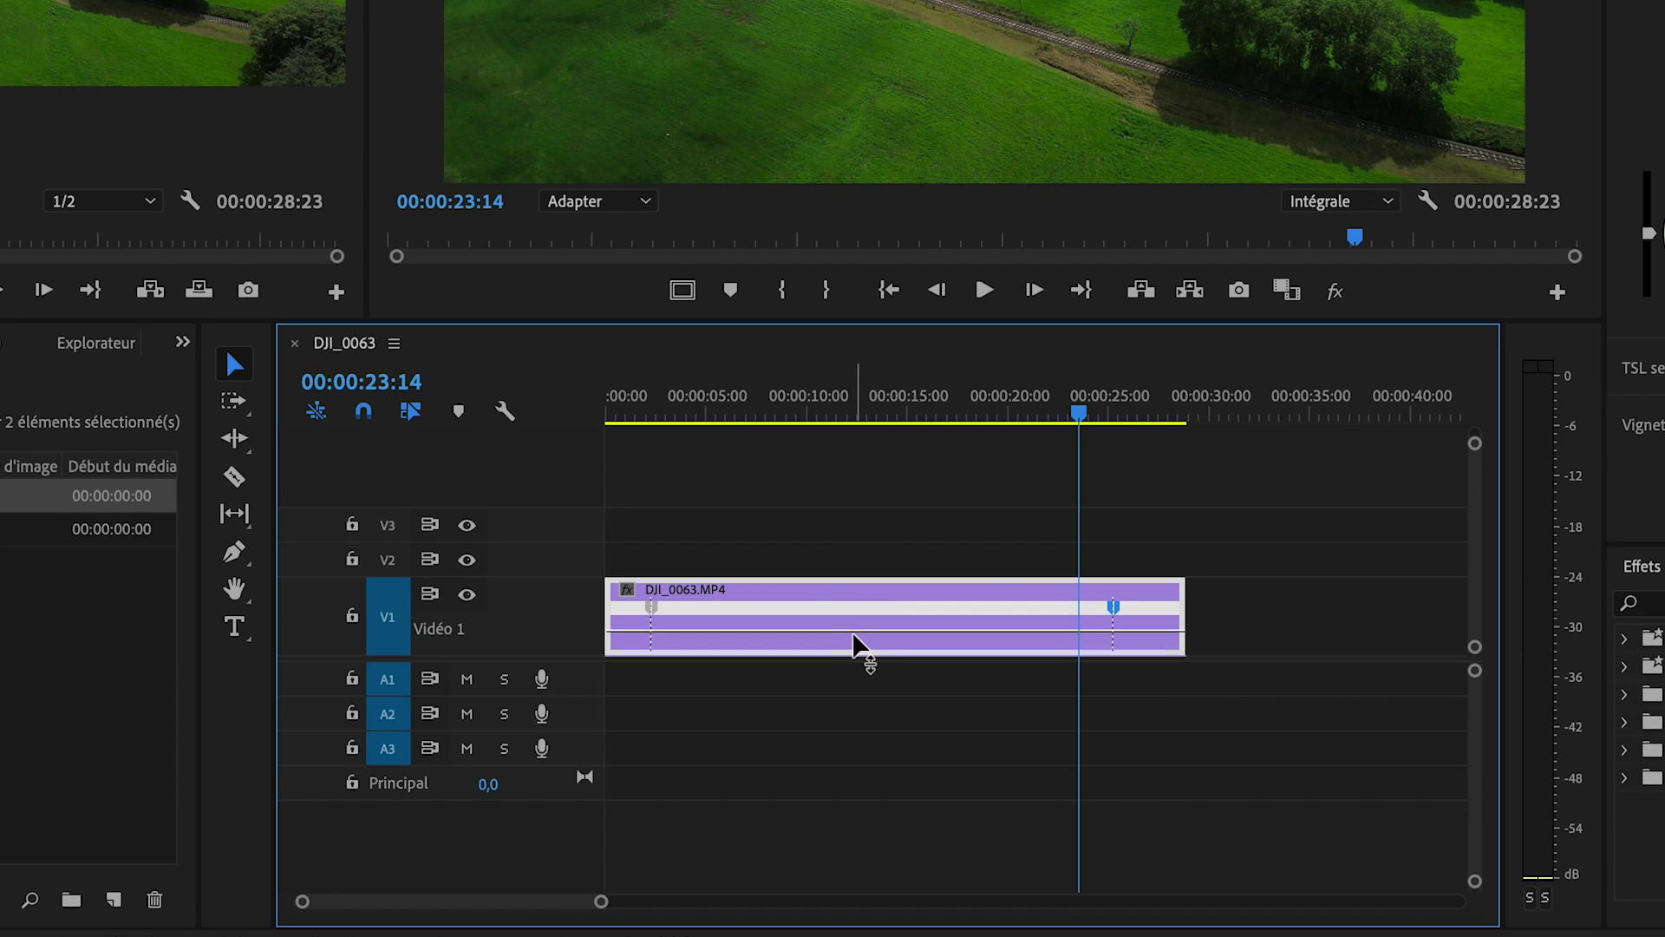
{"action": "left_click_drag", "start_coordinate": [854, 643], "coordinate": [854, 607]}
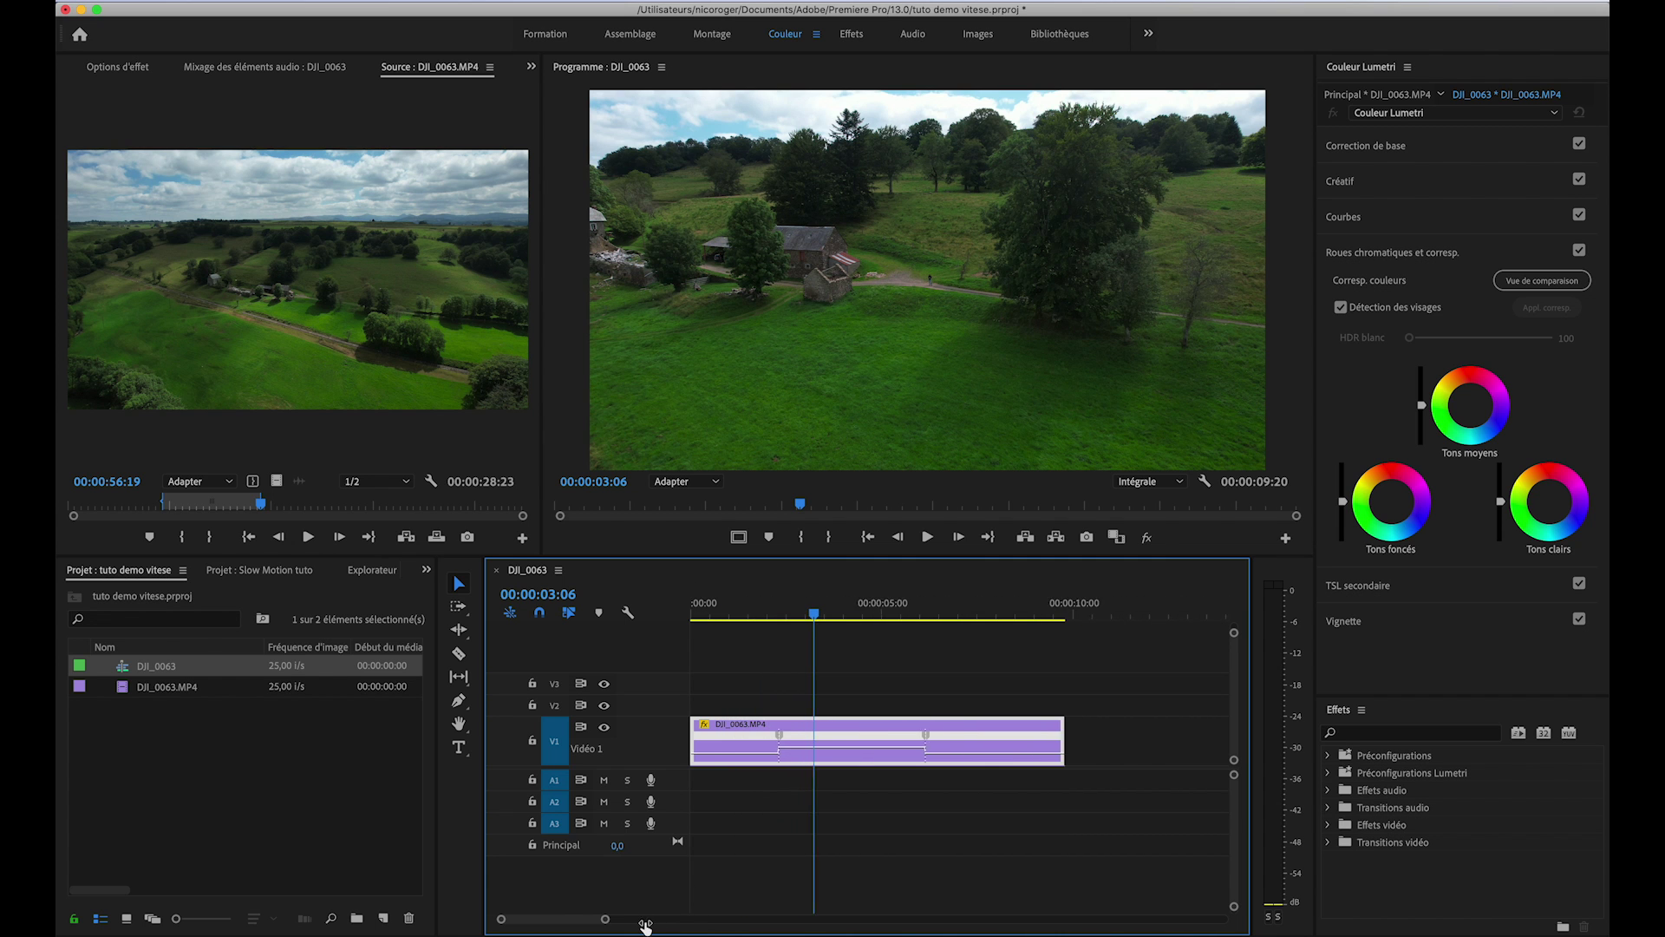
Spread both speed keyframes into gradual ramps, lengthening the sequence to 00:00:11:07.
{"action": "left_click_drag", "start_coordinate": [688, 921], "coordinate": [597, 921]}
{"action": "left_click", "coordinate": [714, 600]}
{"action": "left_click", "coordinate": [876, 603]}
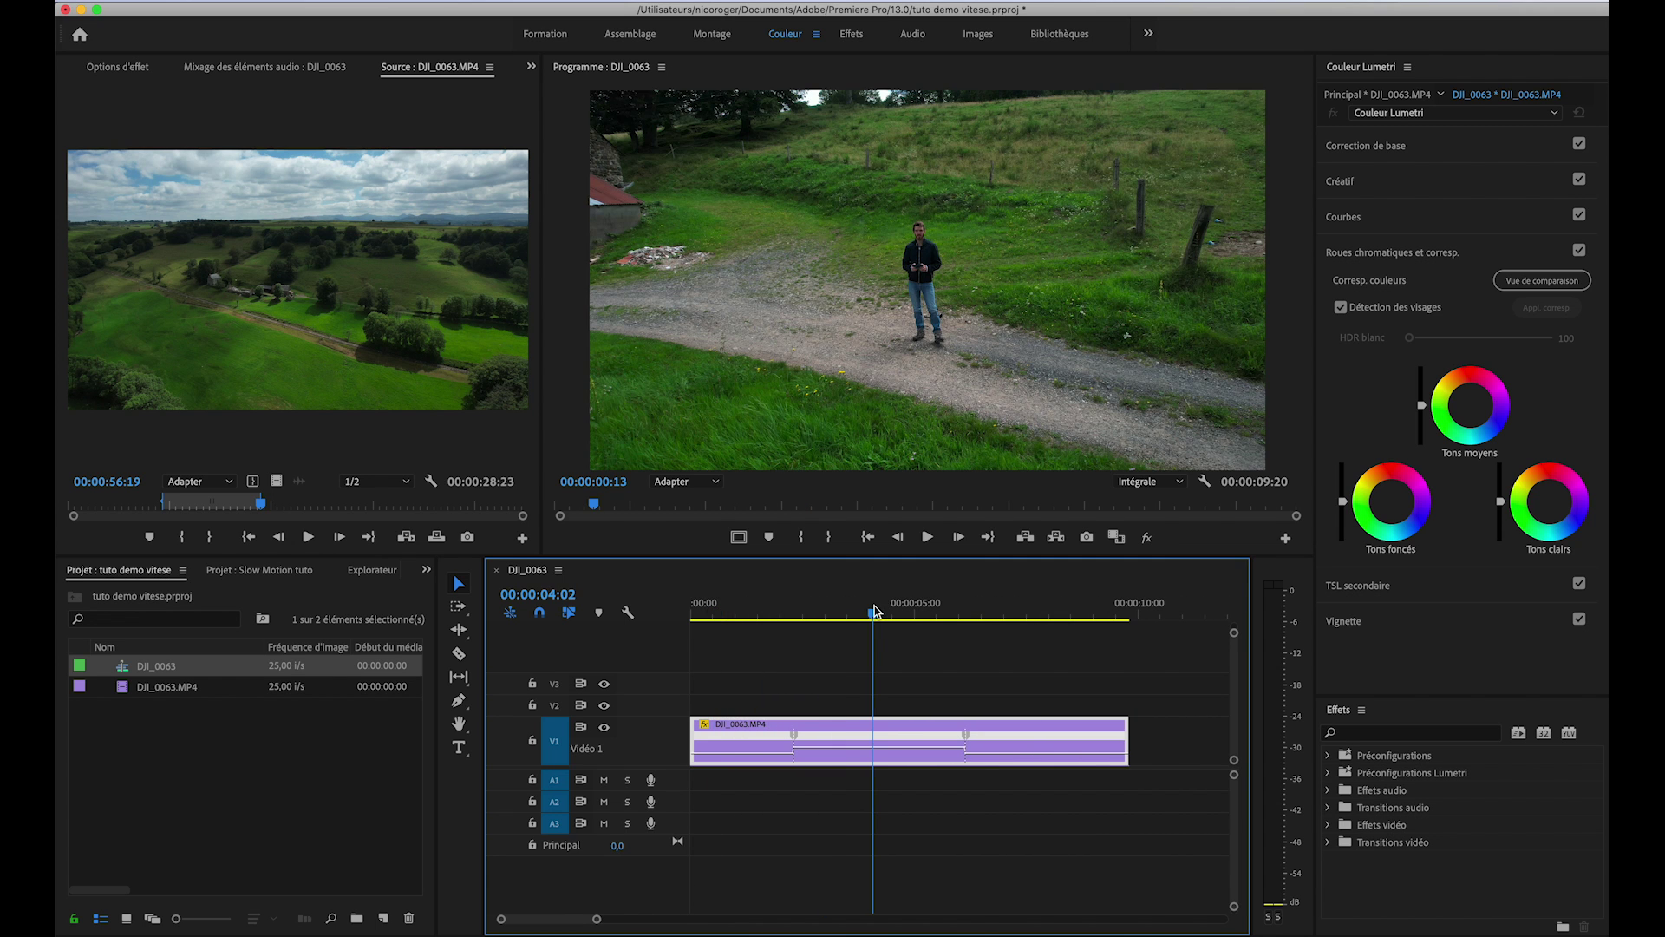
{"action": "left_click", "coordinate": [1049, 607]}
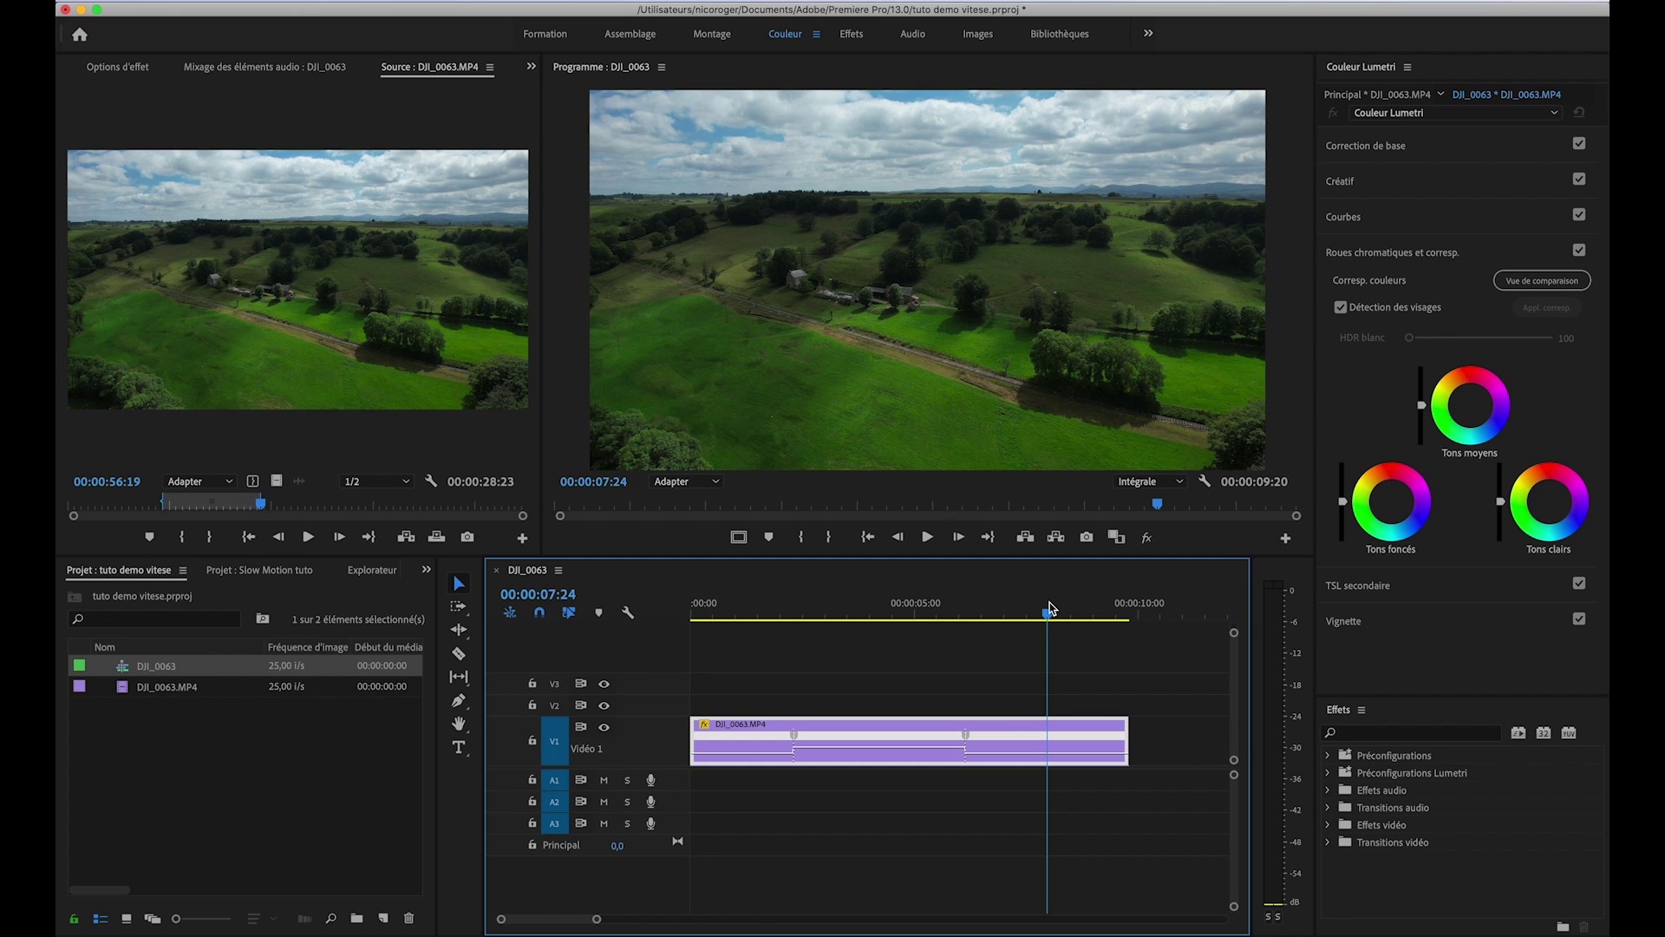
{"action": "left_click", "coordinate": [968, 615]}
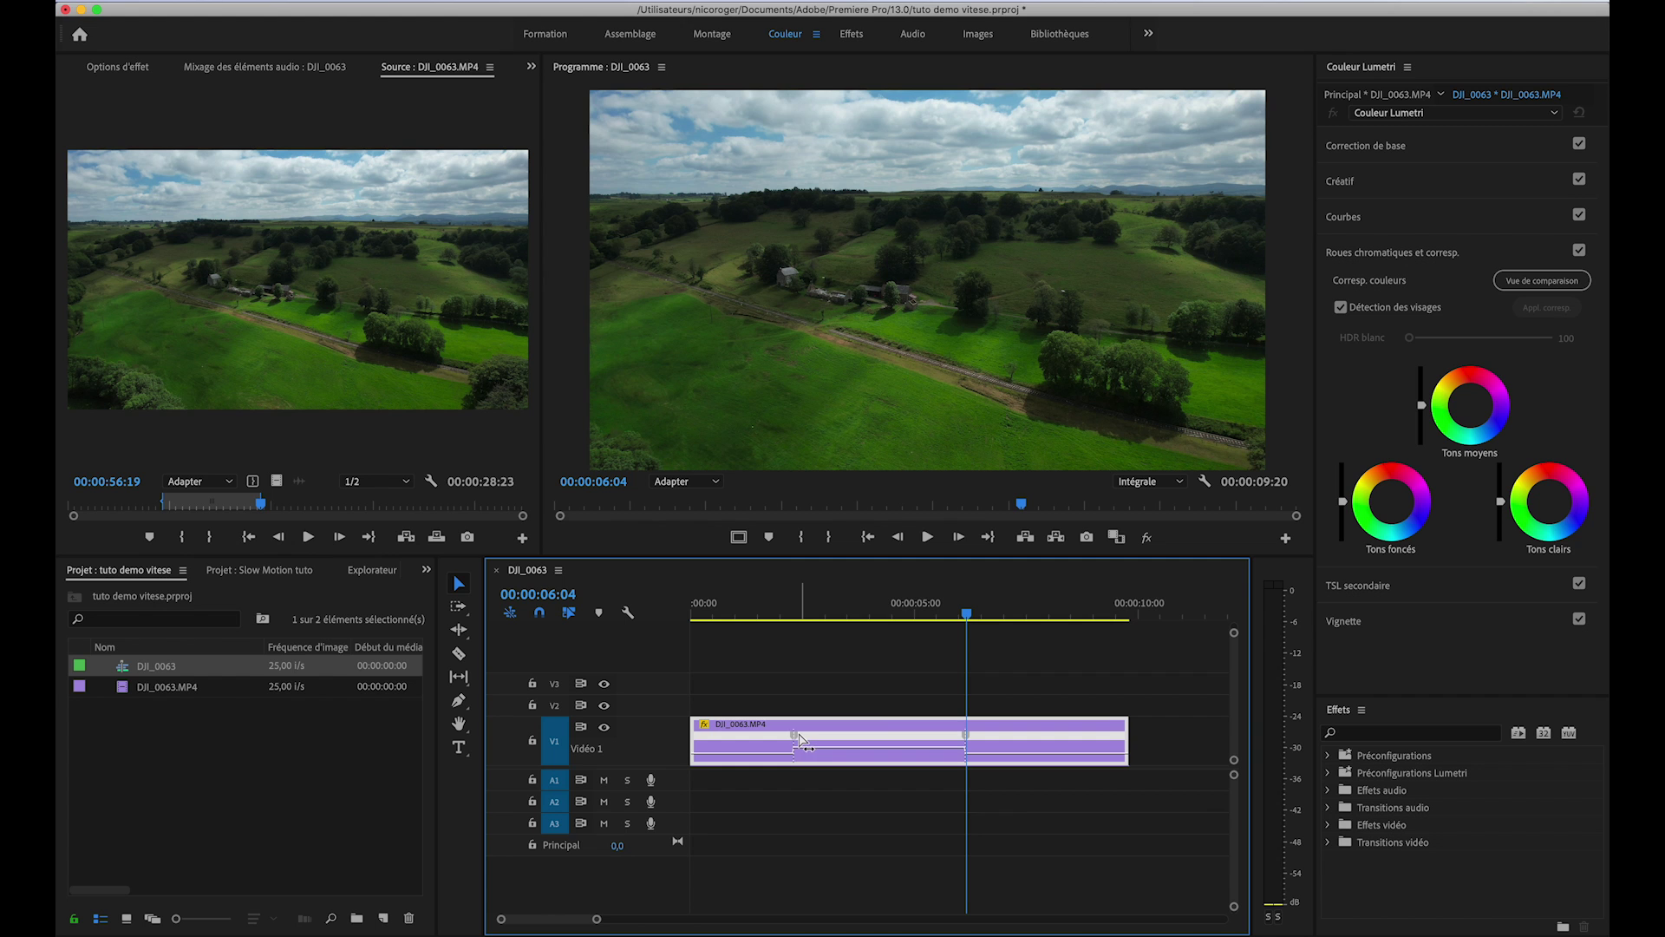
{"action": "left_click", "coordinate": [799, 733]}
{"action": "left_click_drag", "start_coordinate": [800, 737], "coordinate": [861, 742]}
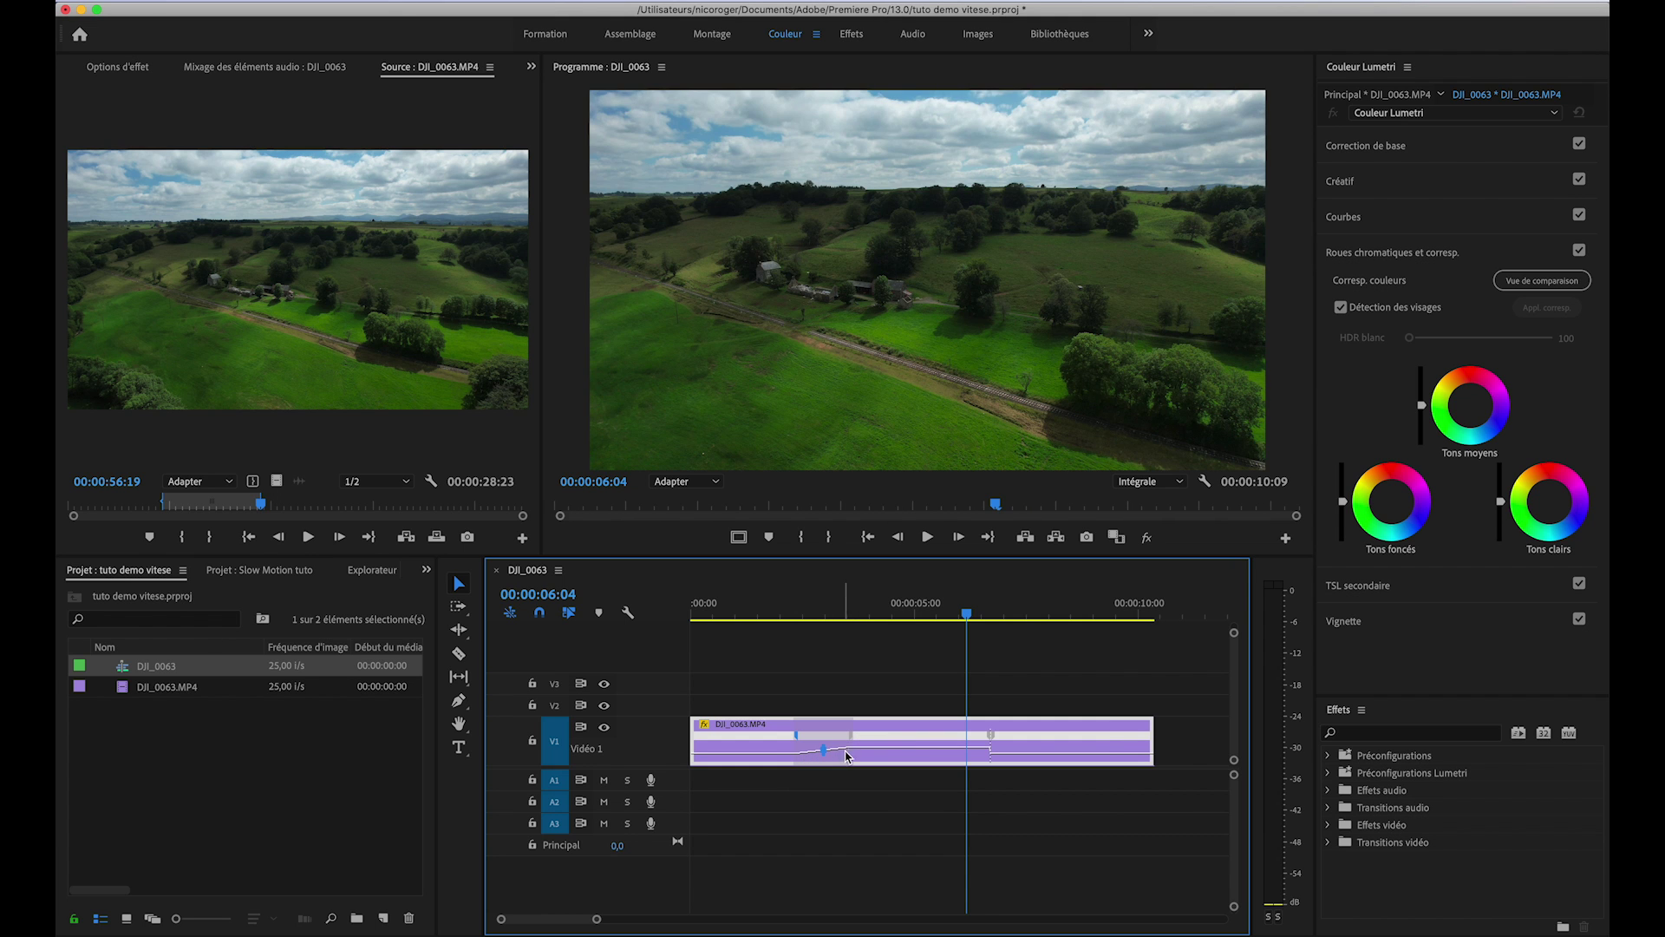
{"action": "left_click", "coordinate": [855, 753]}
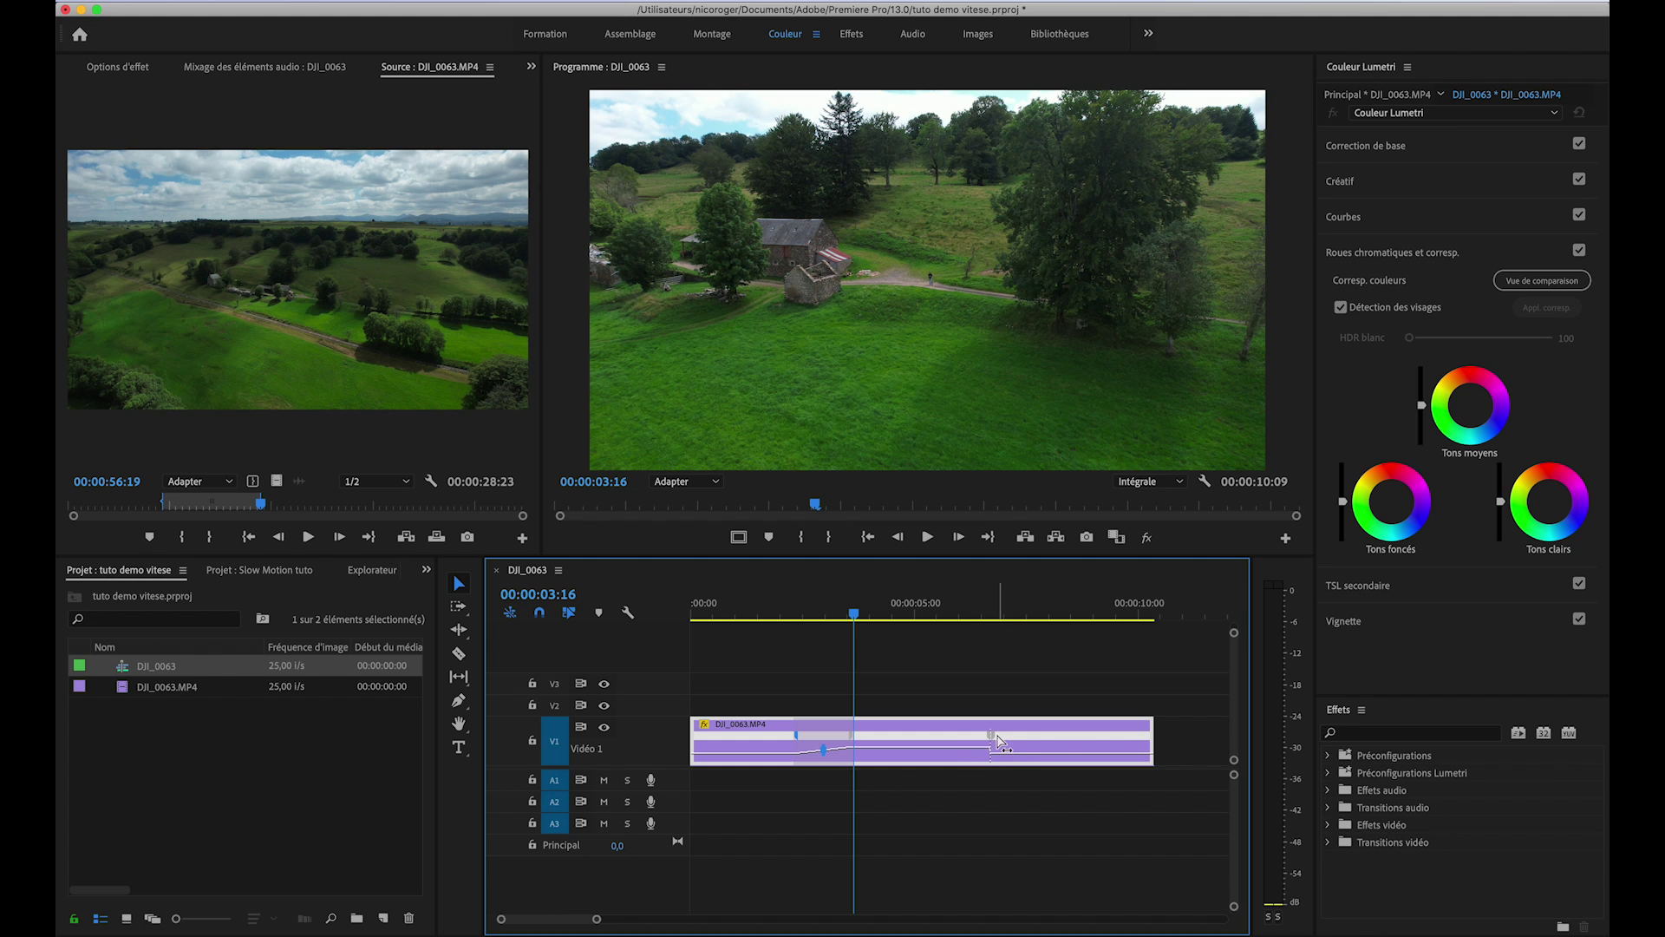
{"action": "left_click_drag", "start_coordinate": [996, 741], "coordinate": [957, 746]}
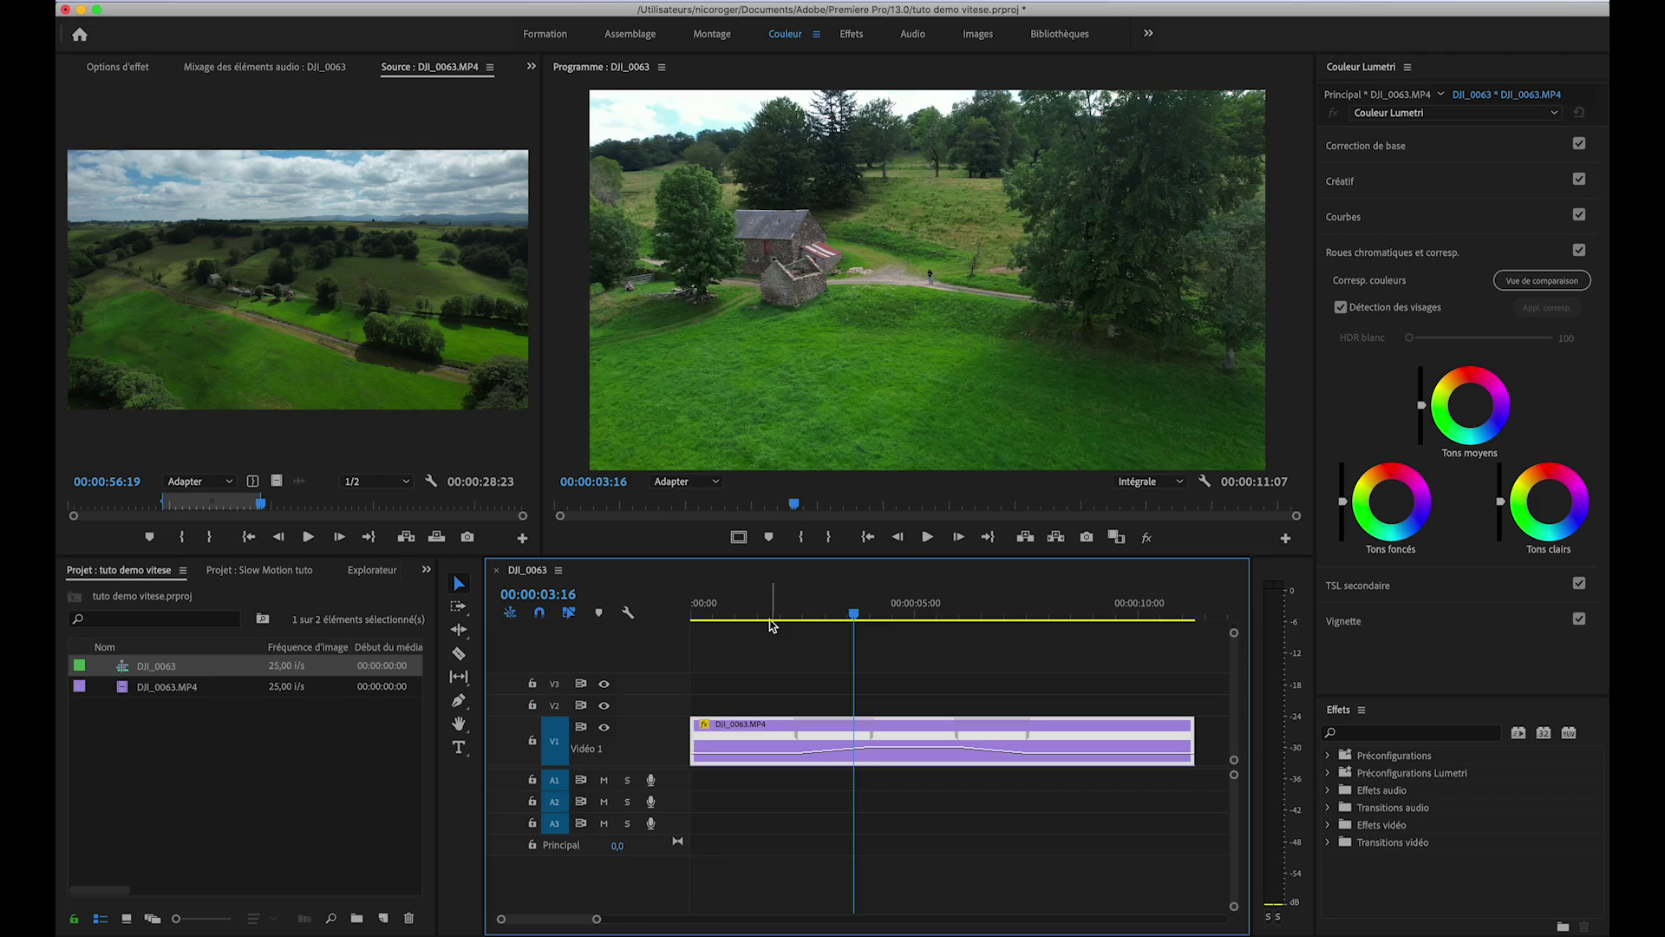
Play the speed-ramped DJI_0063 clip from the start.
{"action": "key", "text": "Home"}
{"action": "key", "text": "space"}
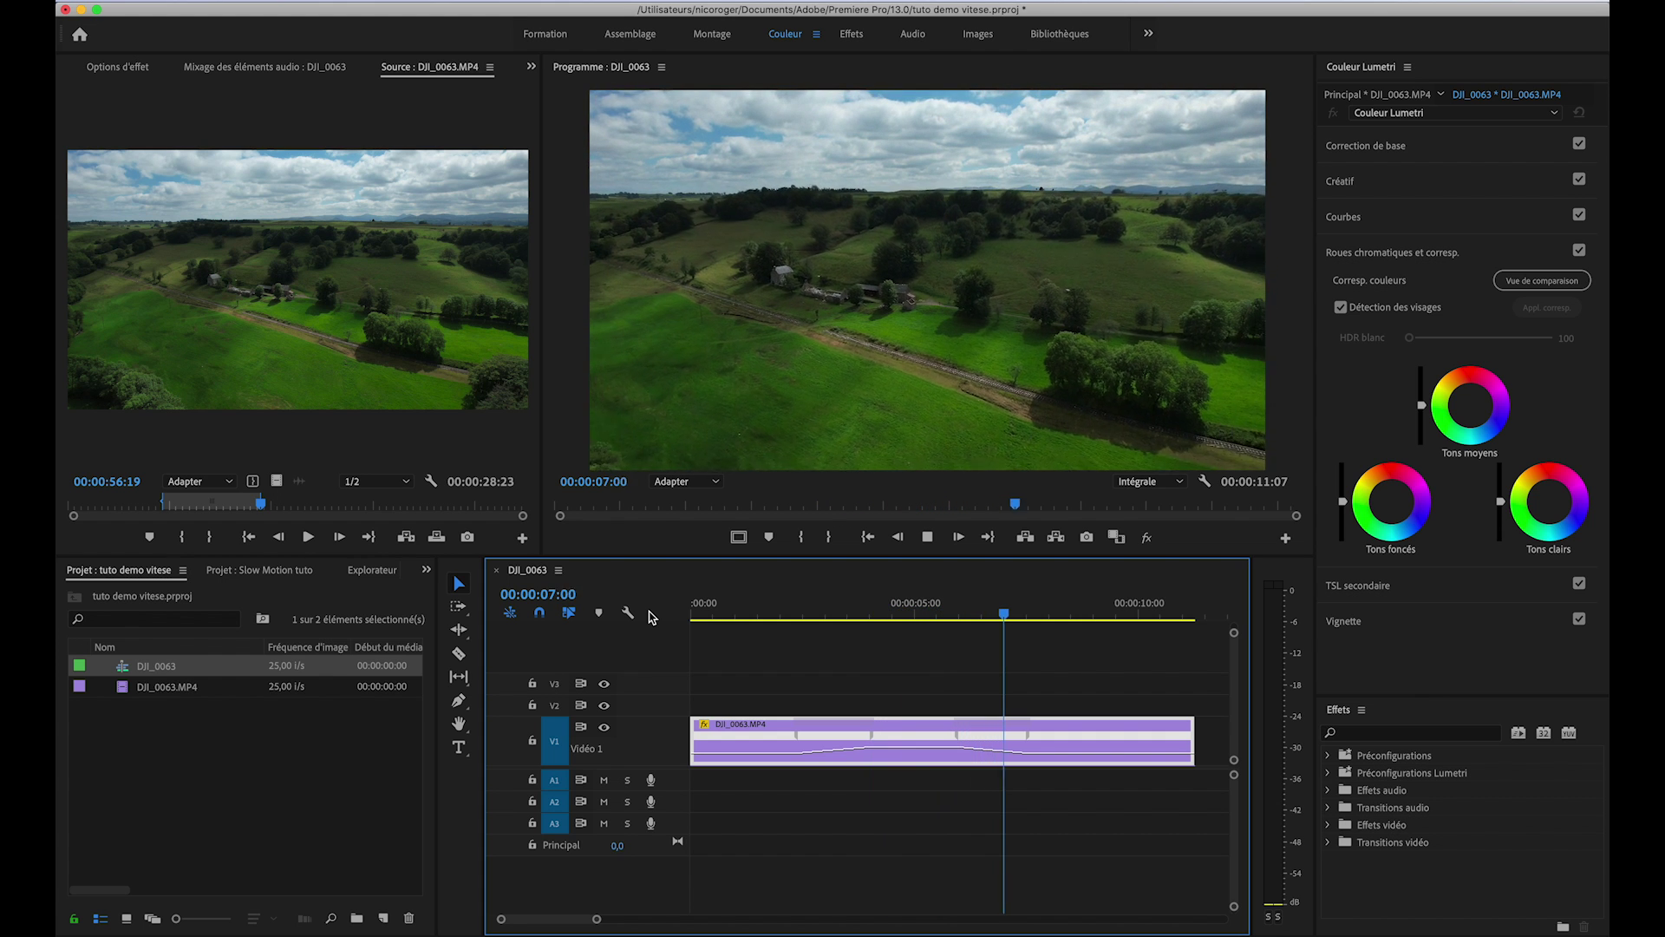
{"action": "key", "text": "space"}
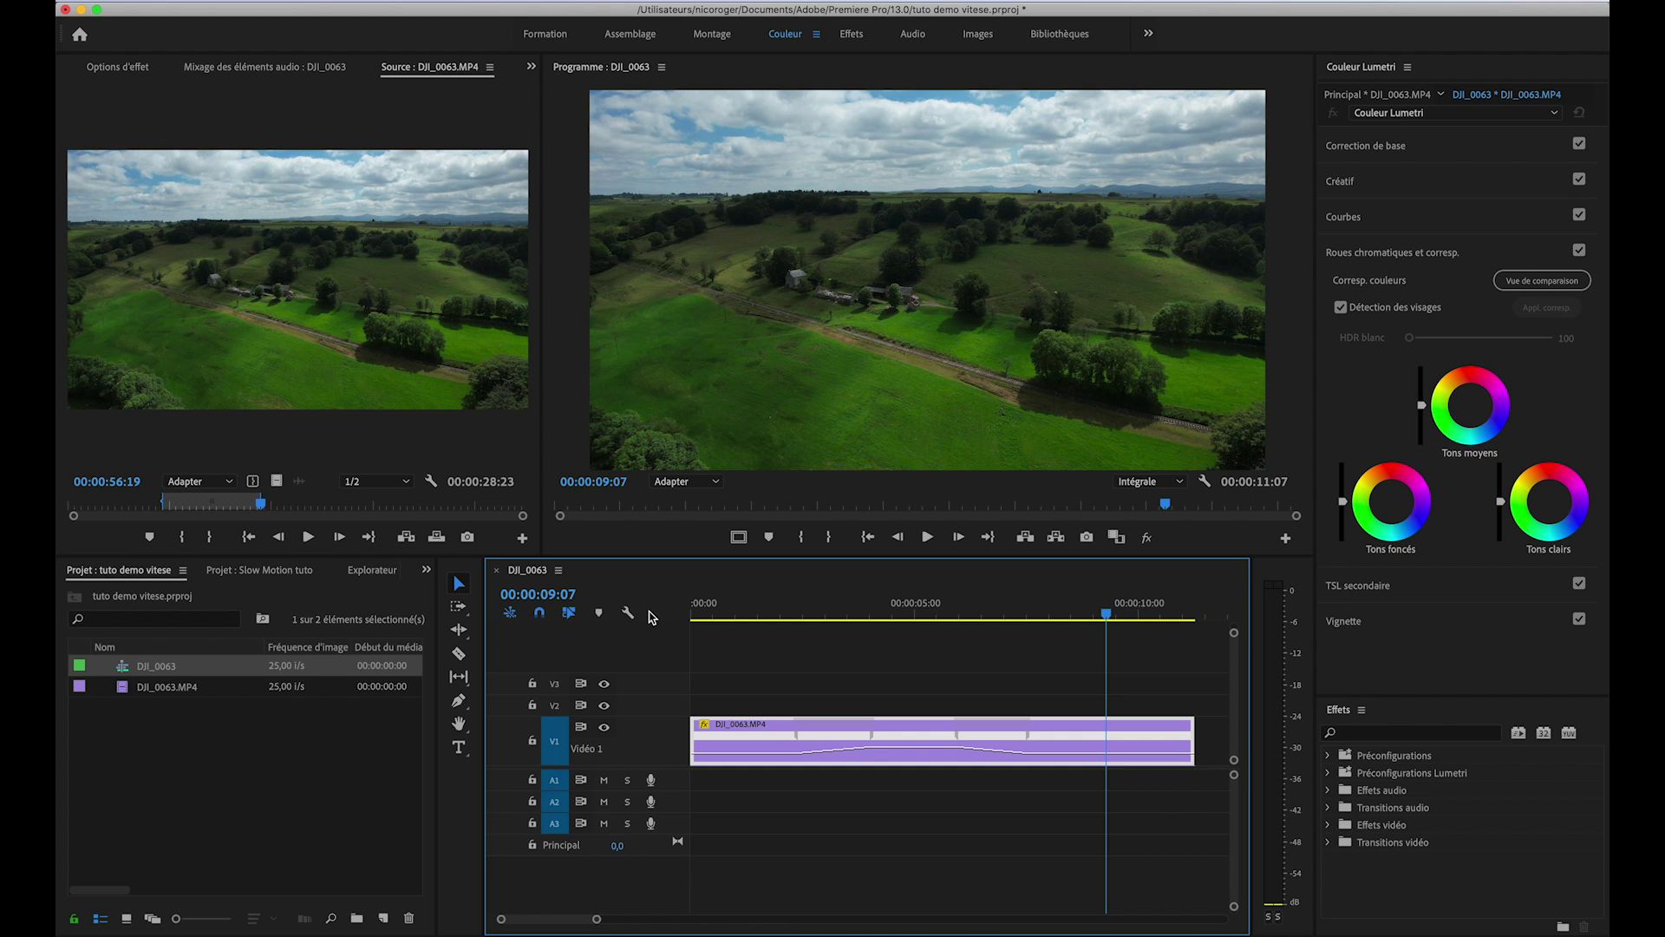
{"action": "left_click", "coordinate": [722, 613]}
Trim DJI_0063.MP4 down to 00:00:10:11, replay it, and open the P1030320 sequence.
{"action": "left_click", "coordinate": [1101, 616]}
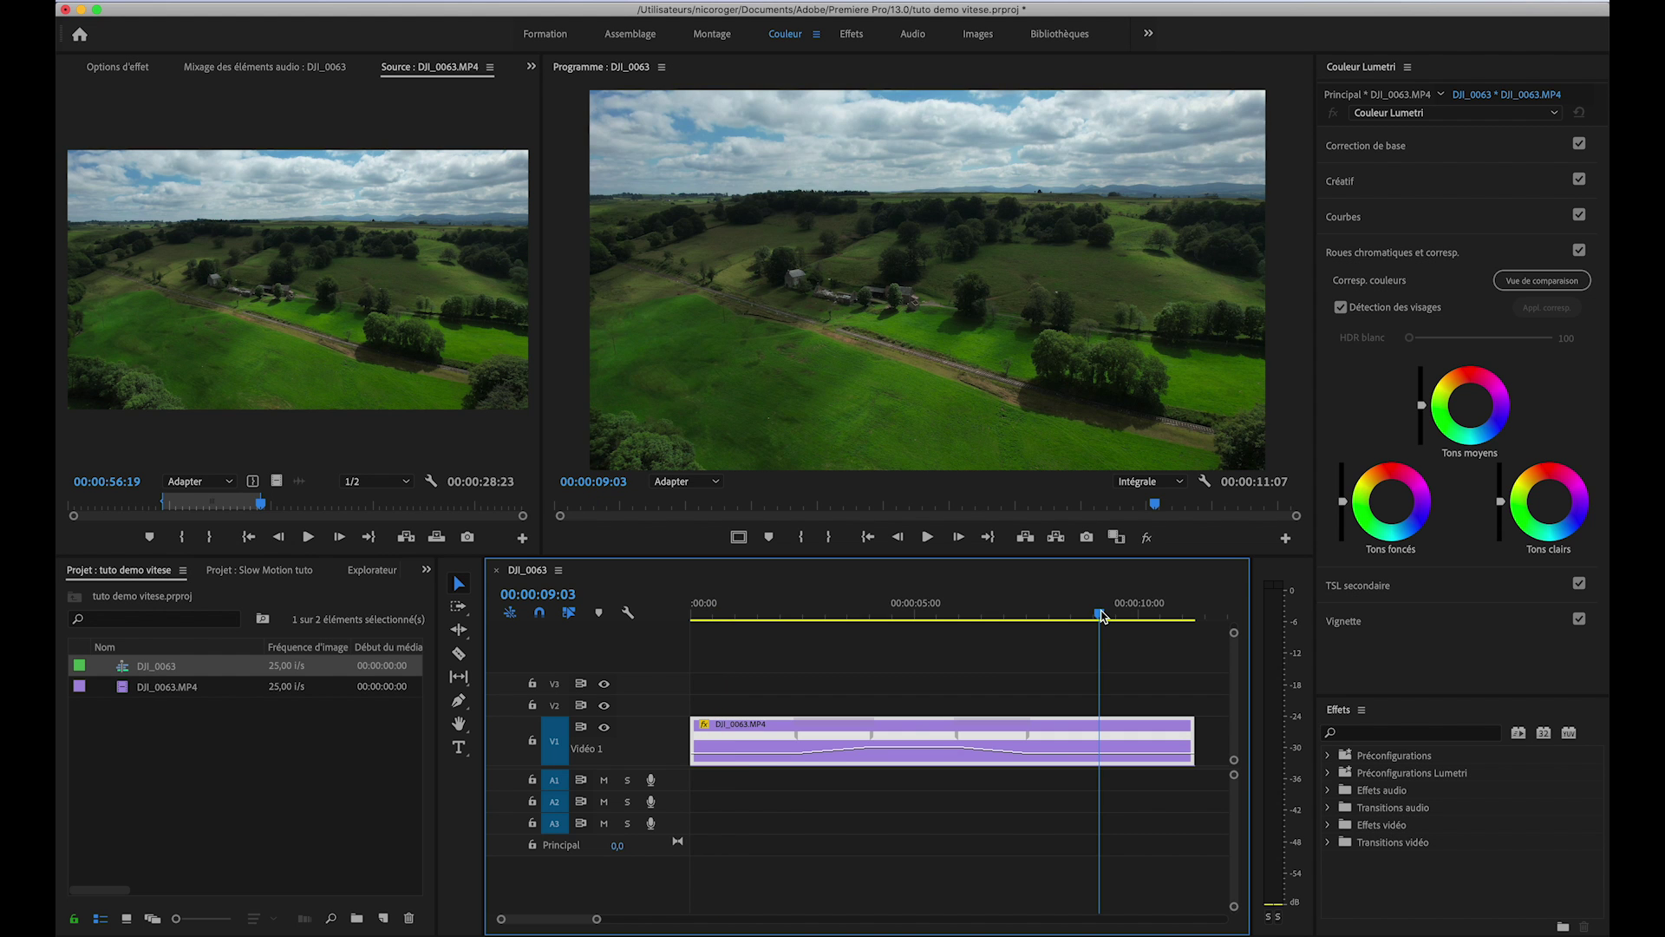
{"action": "key", "text": "Home"}
{"action": "key", "text": "space"}
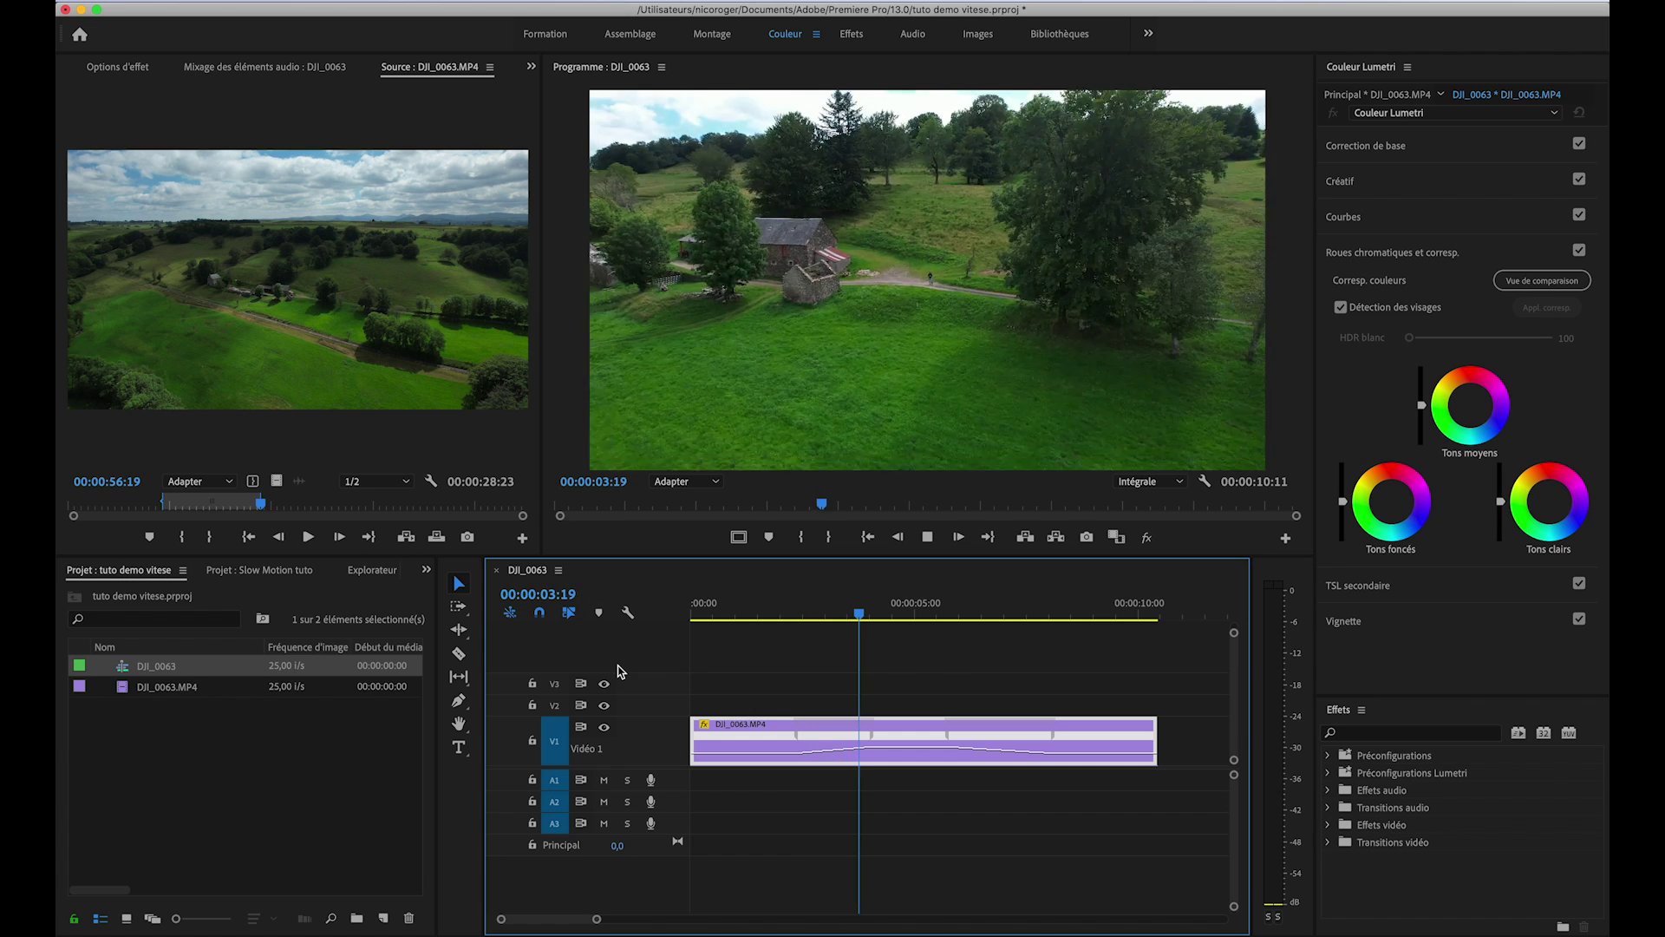
{"action": "key", "text": "space"}
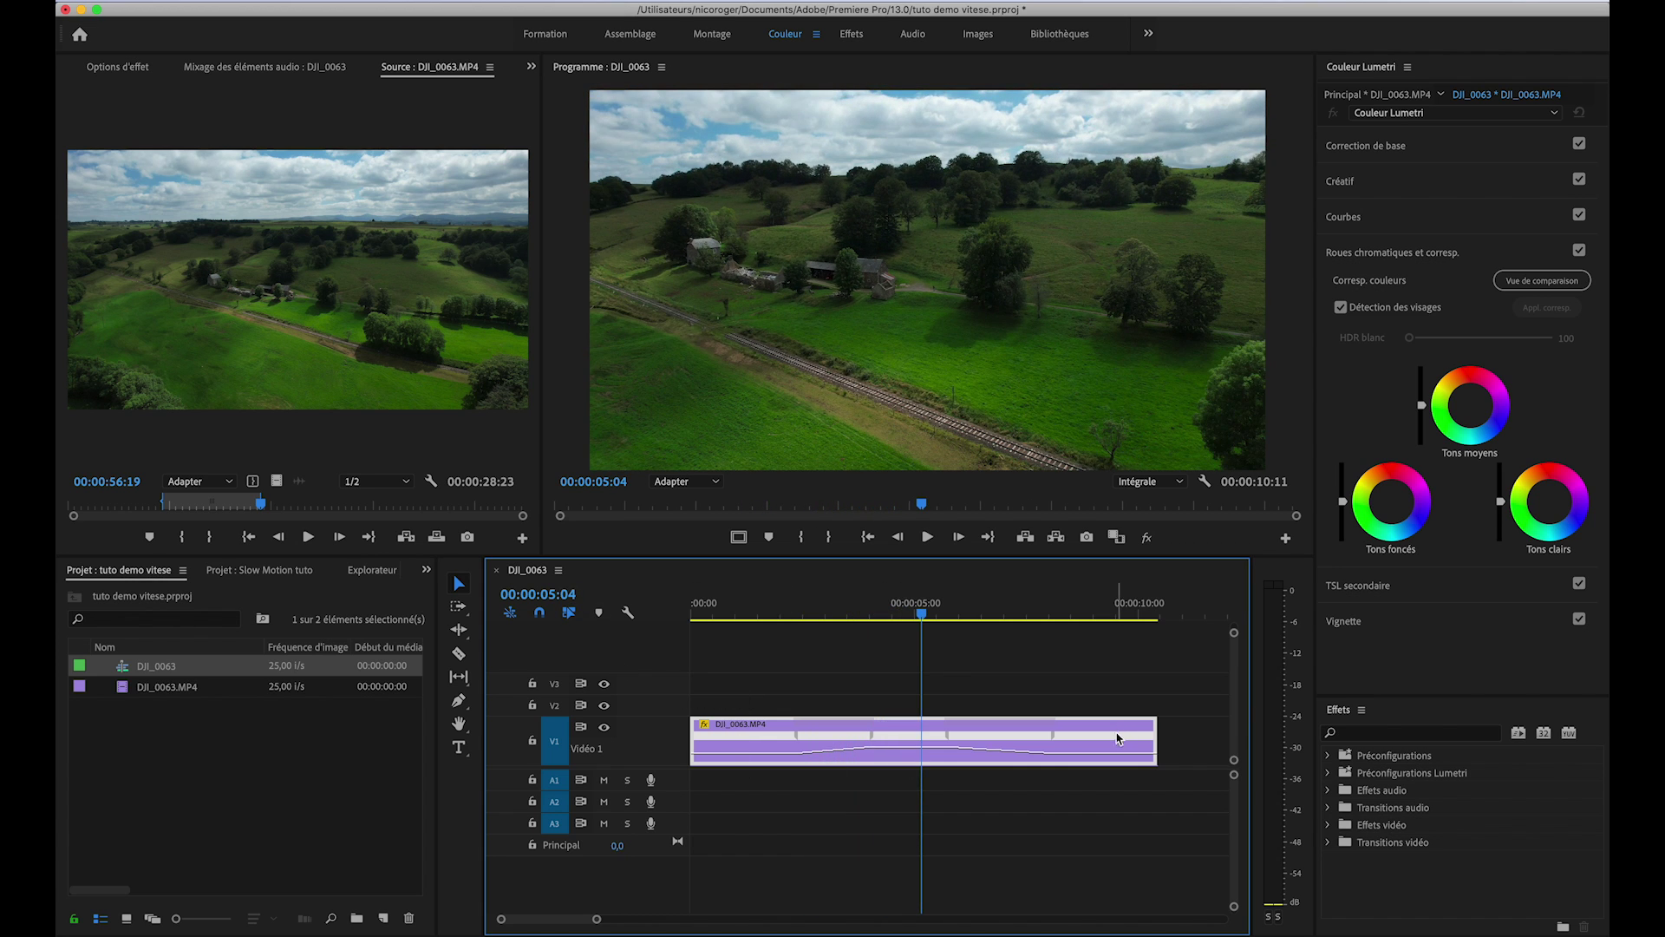
{"action": "left_click_drag", "start_coordinate": [1115, 751], "coordinate": [1114, 744]}
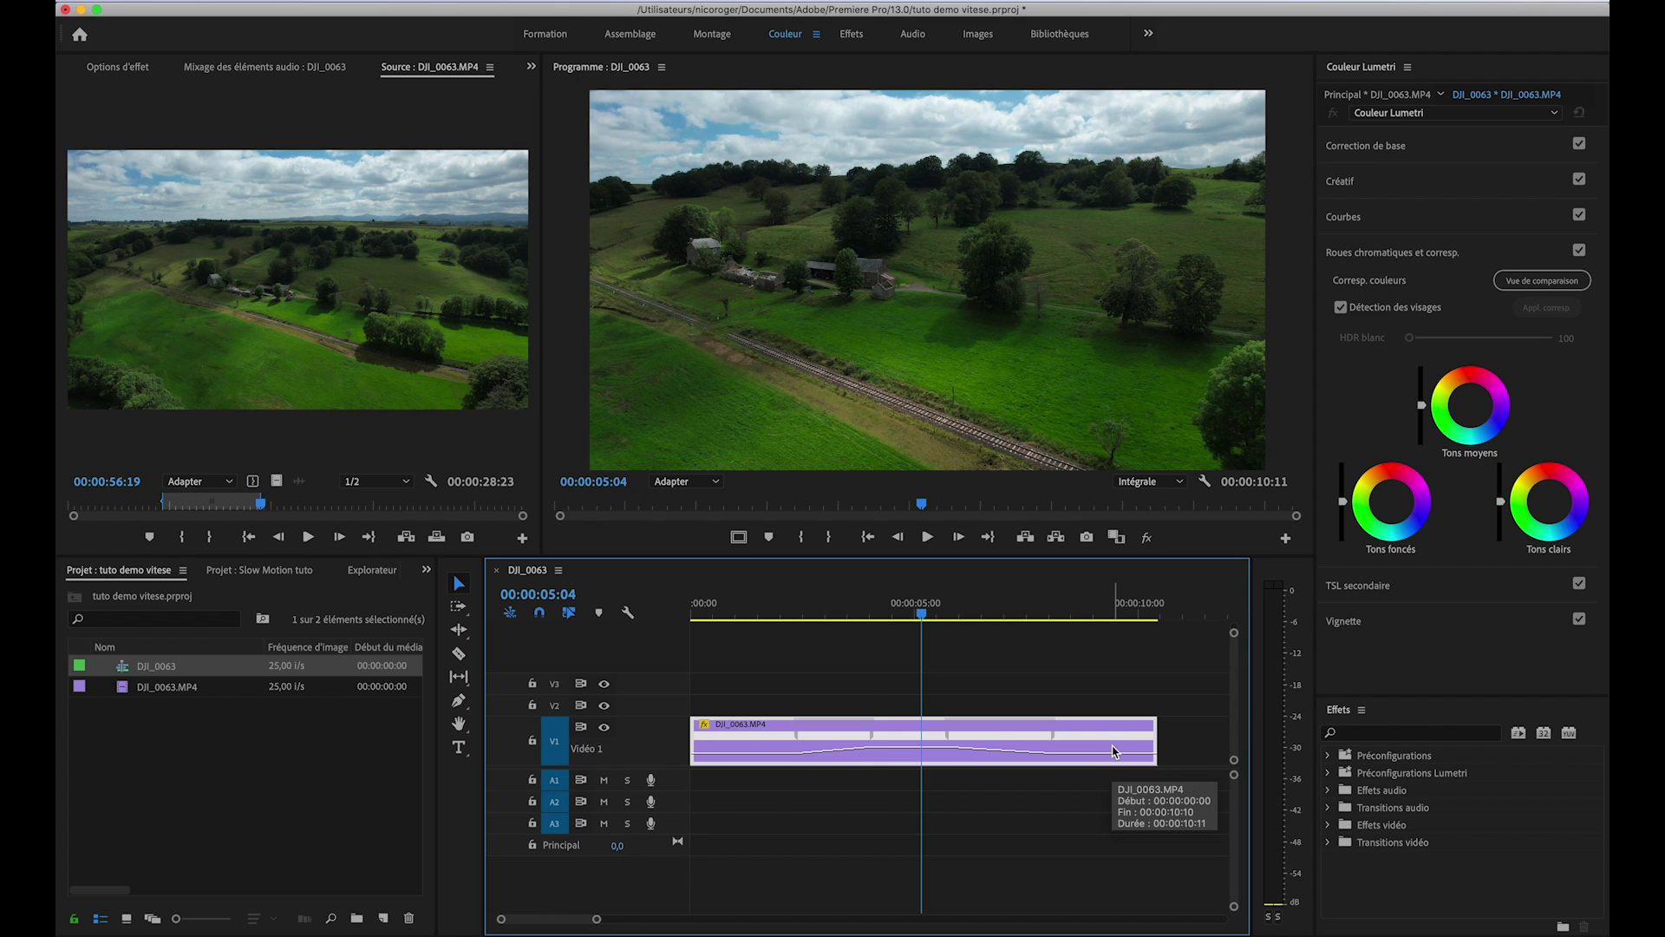
{"action": "left_click", "coordinate": [876, 590]}
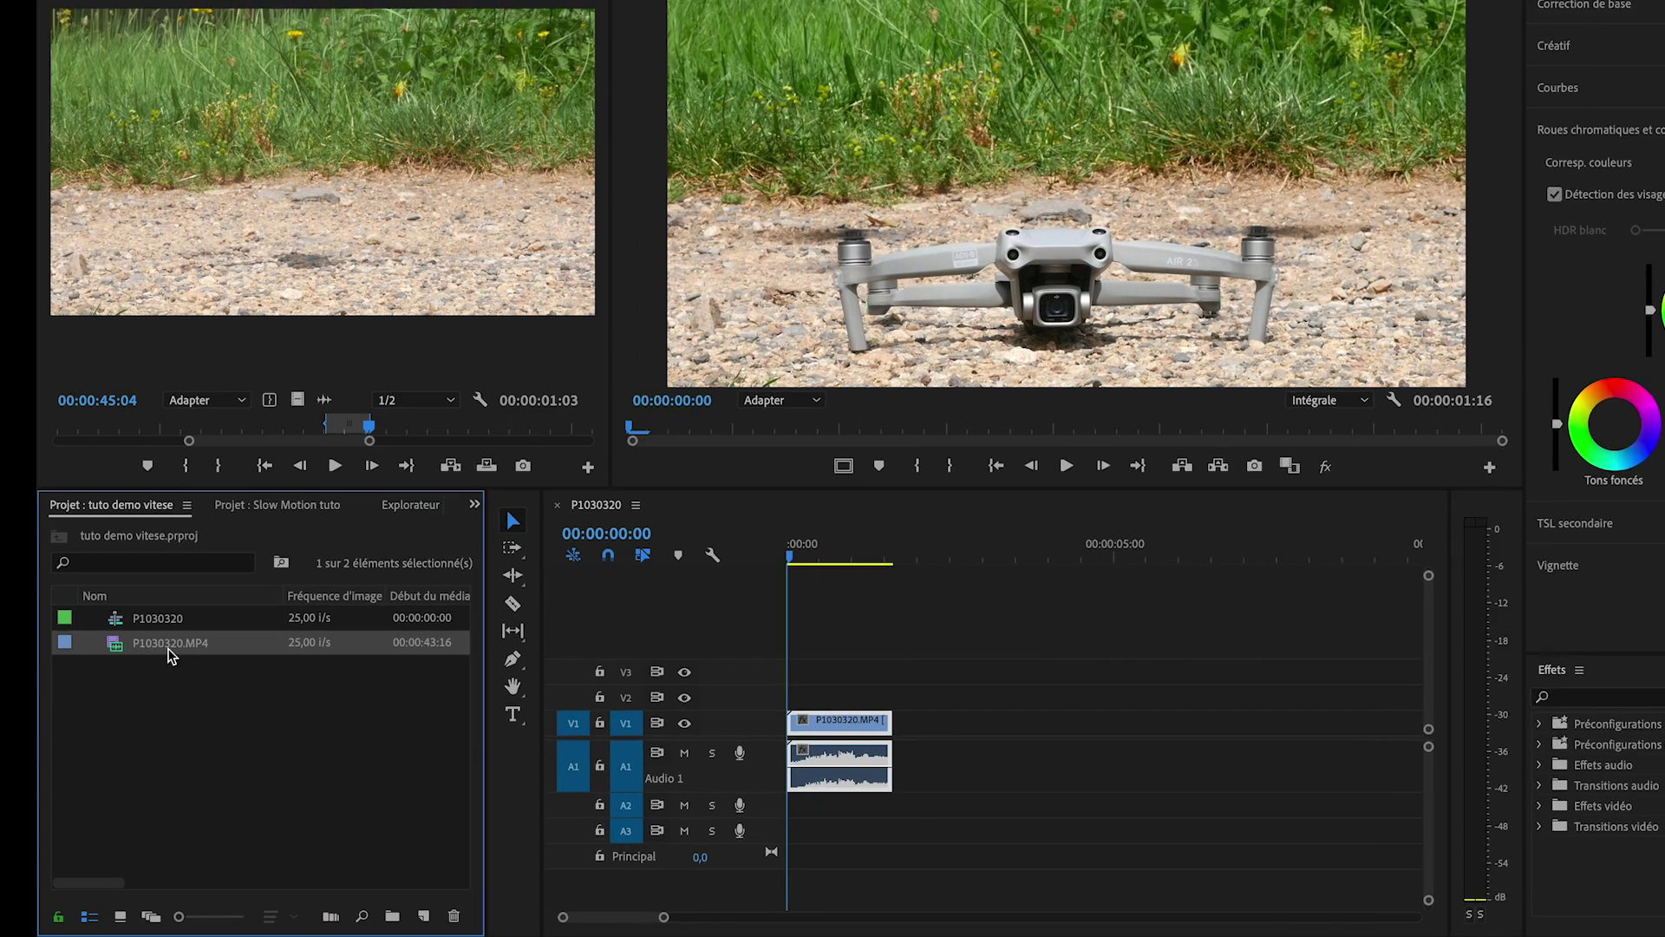
Open the P1030320 sequence, play the take-off clip, and zoom the timeline in.
{"action": "left_click", "coordinate": [172, 691]}
{"action": "left_click", "coordinate": [150, 512]}
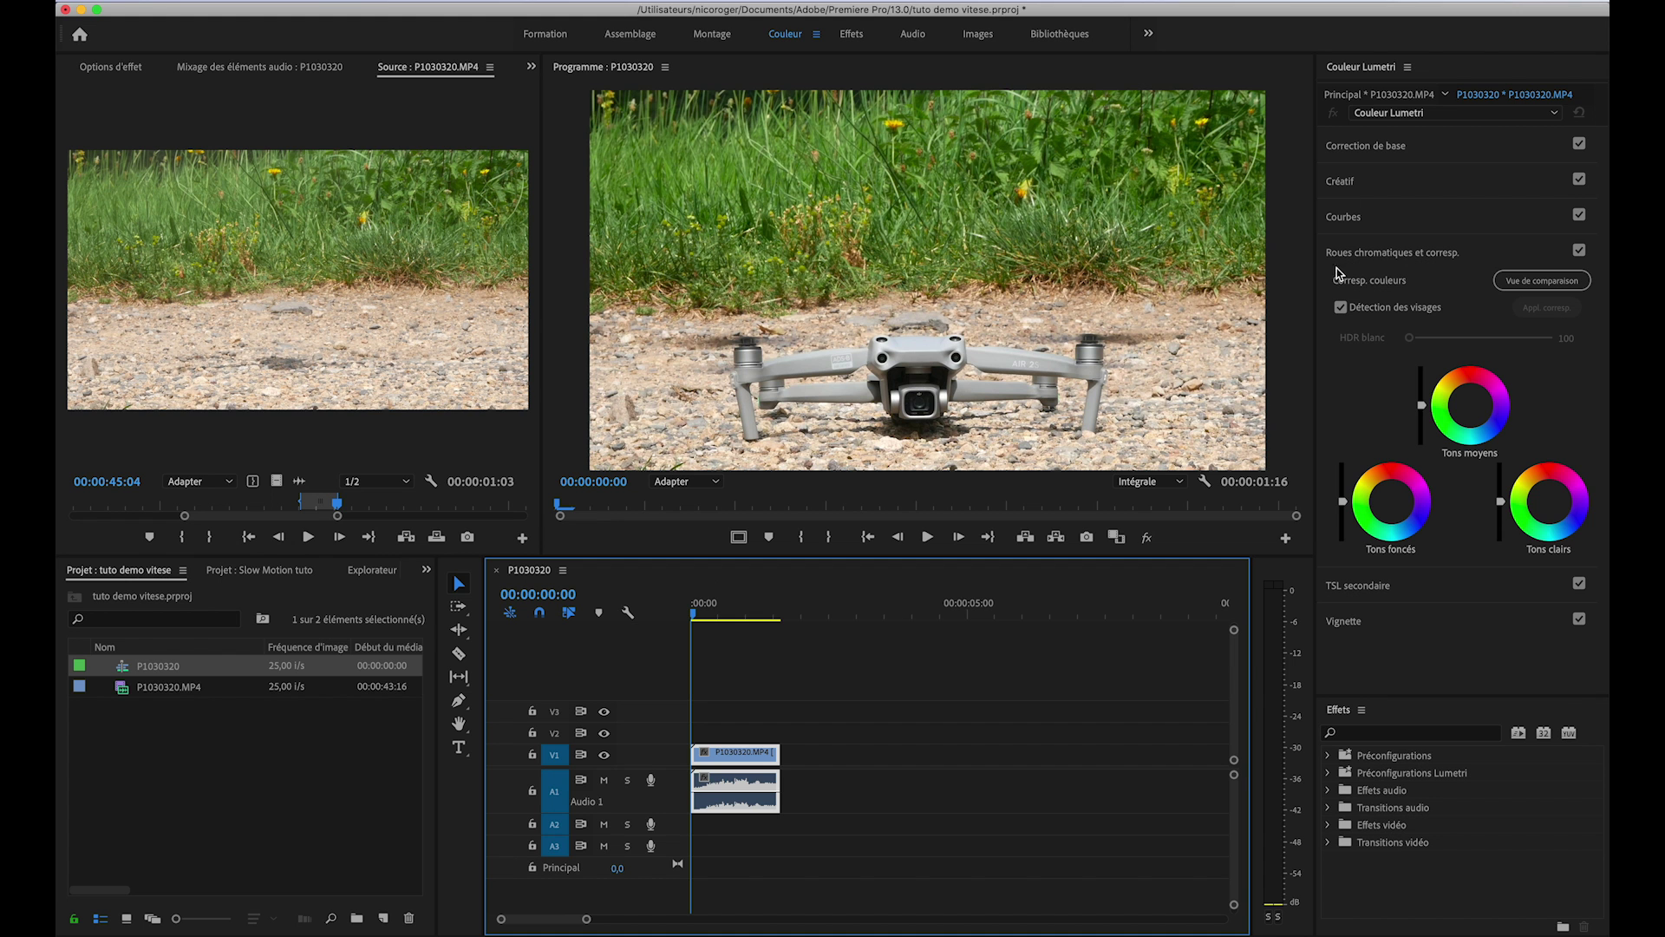
{"action": "key", "text": "space"}
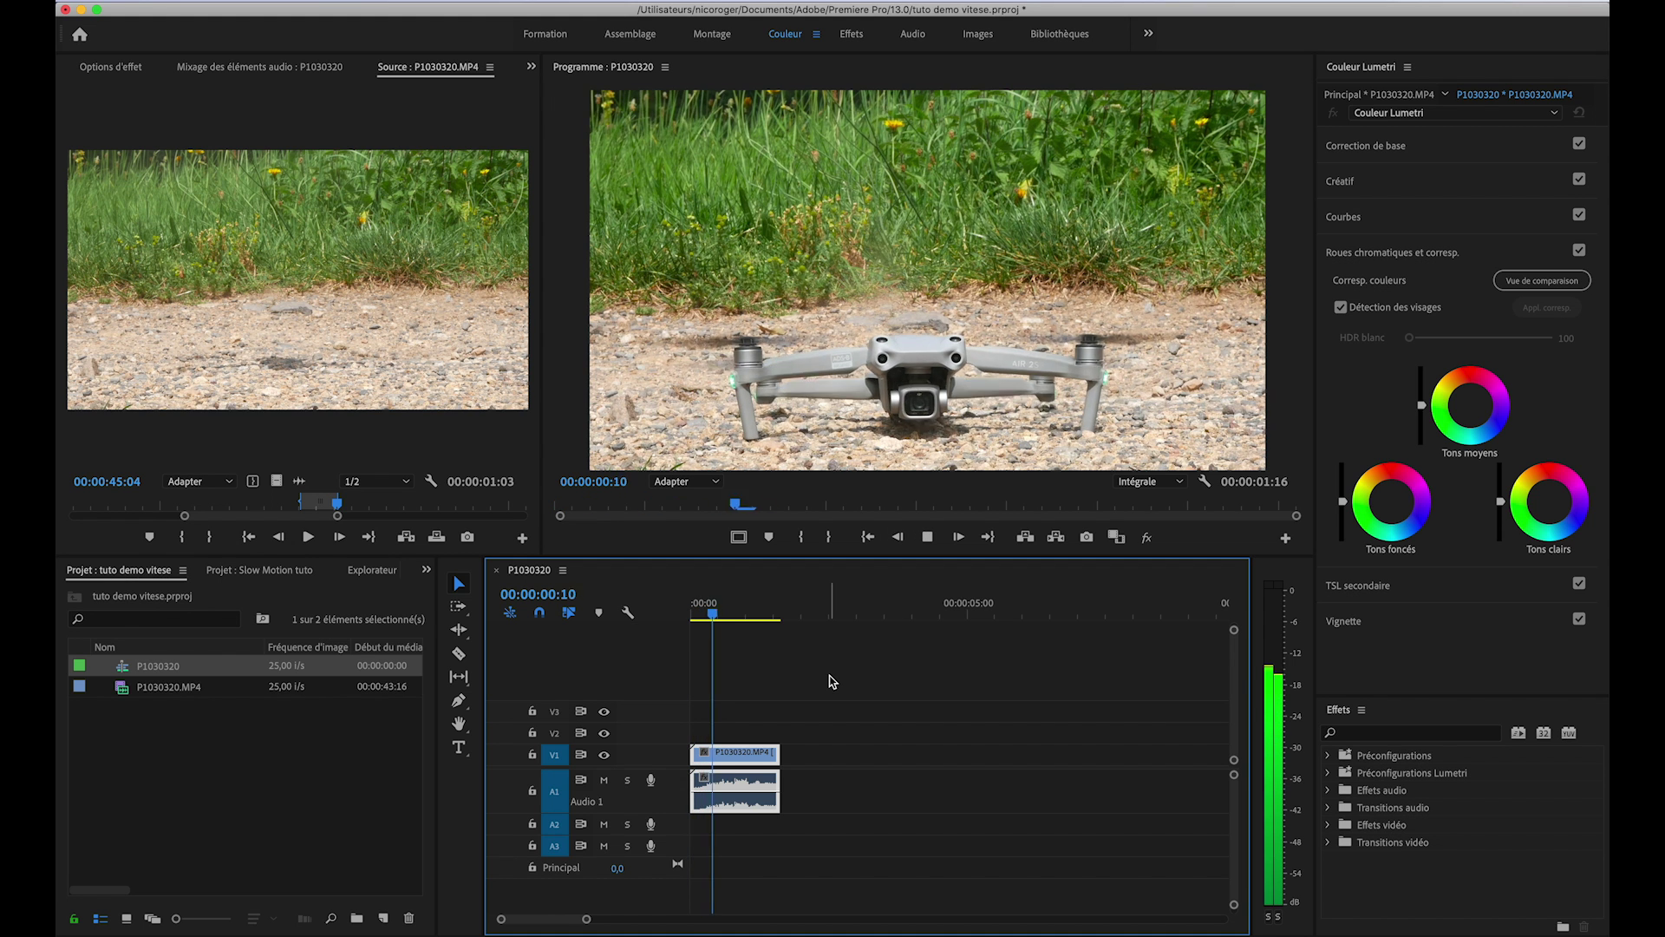
{"action": "key", "text": "equal"}
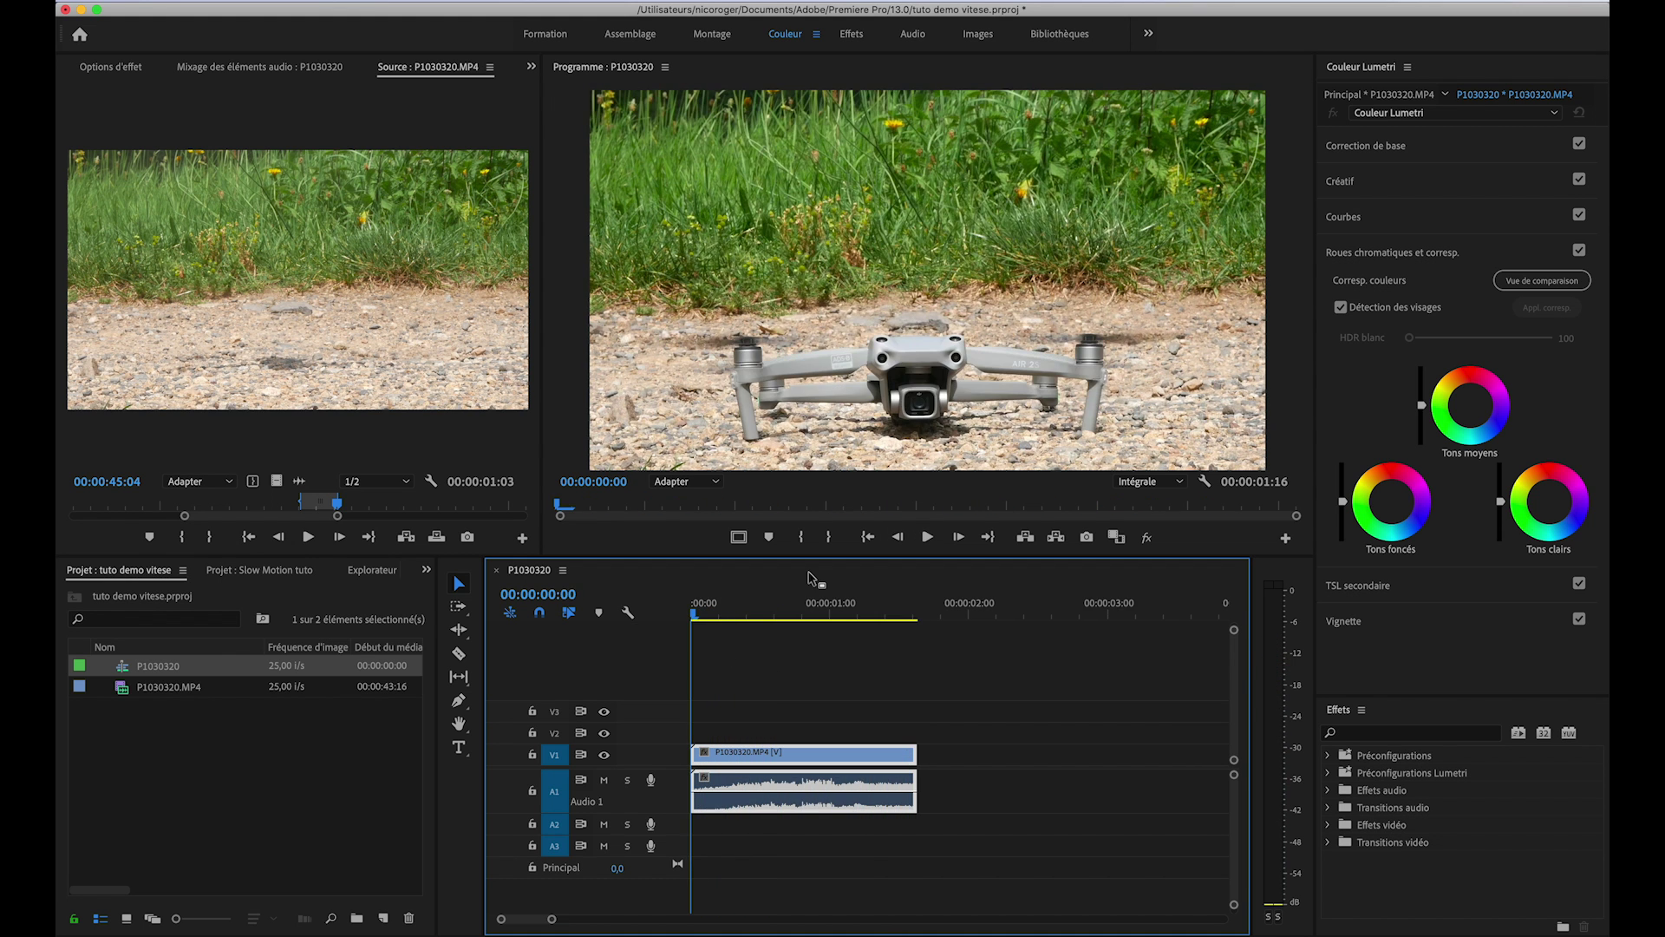
Set the P1030320.MP4 clip's Vitesse to 25% in Vitesse/Durée.
{"action": "right_click", "coordinate": [757, 760]}
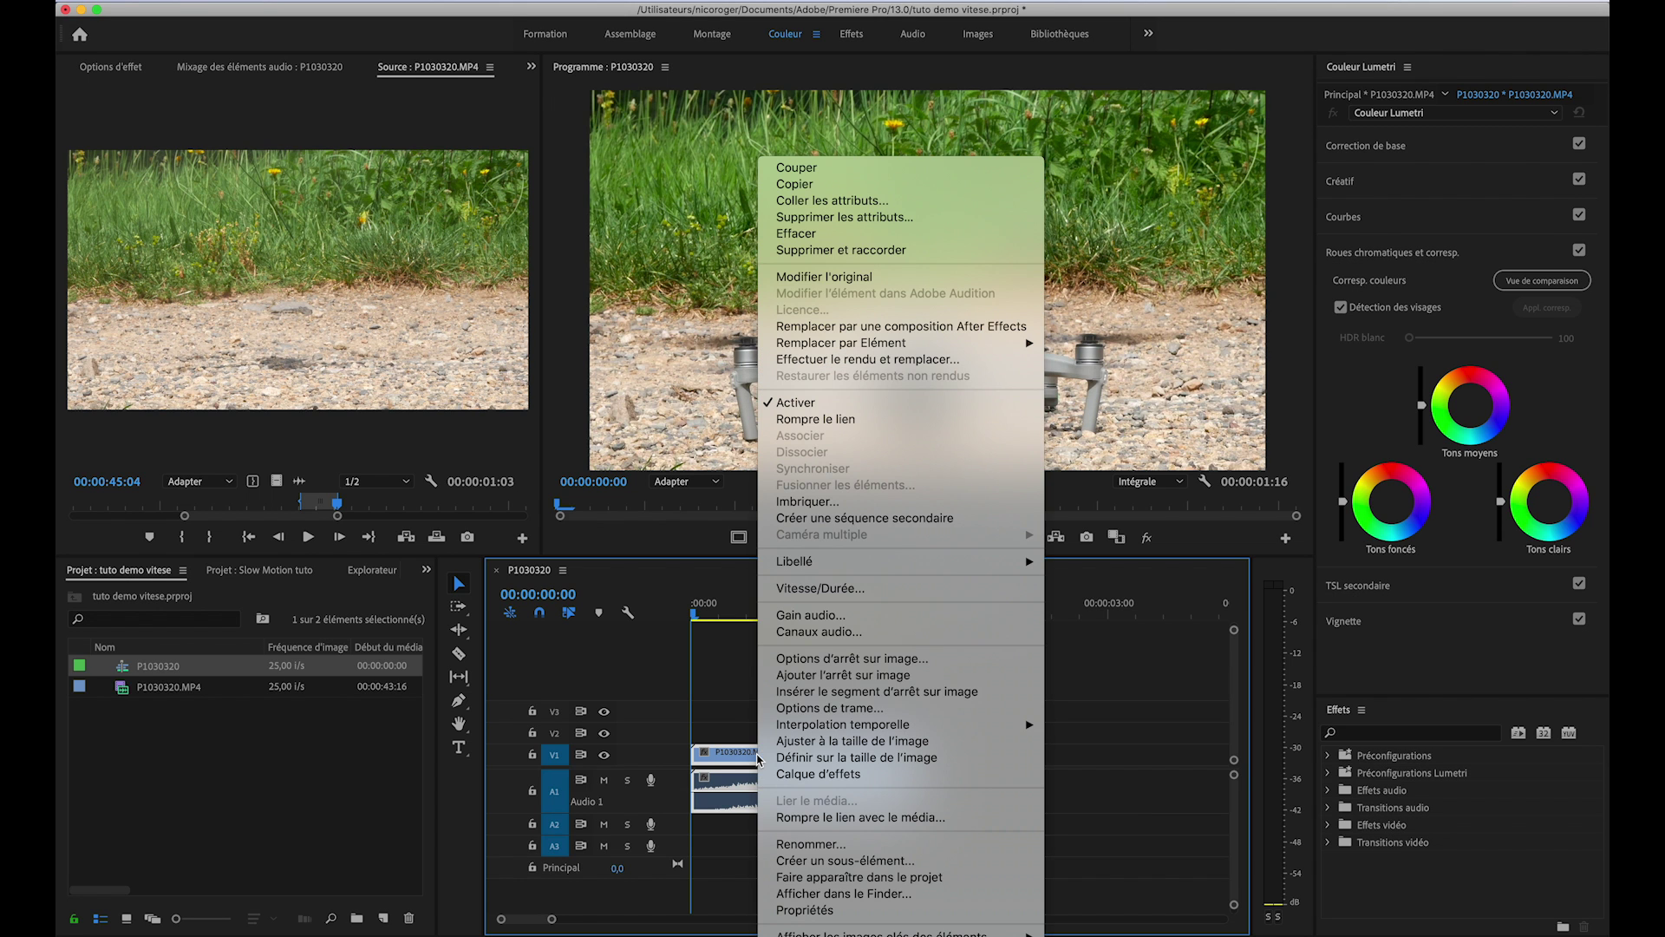
{"action": "left_click", "coordinate": [814, 594]}
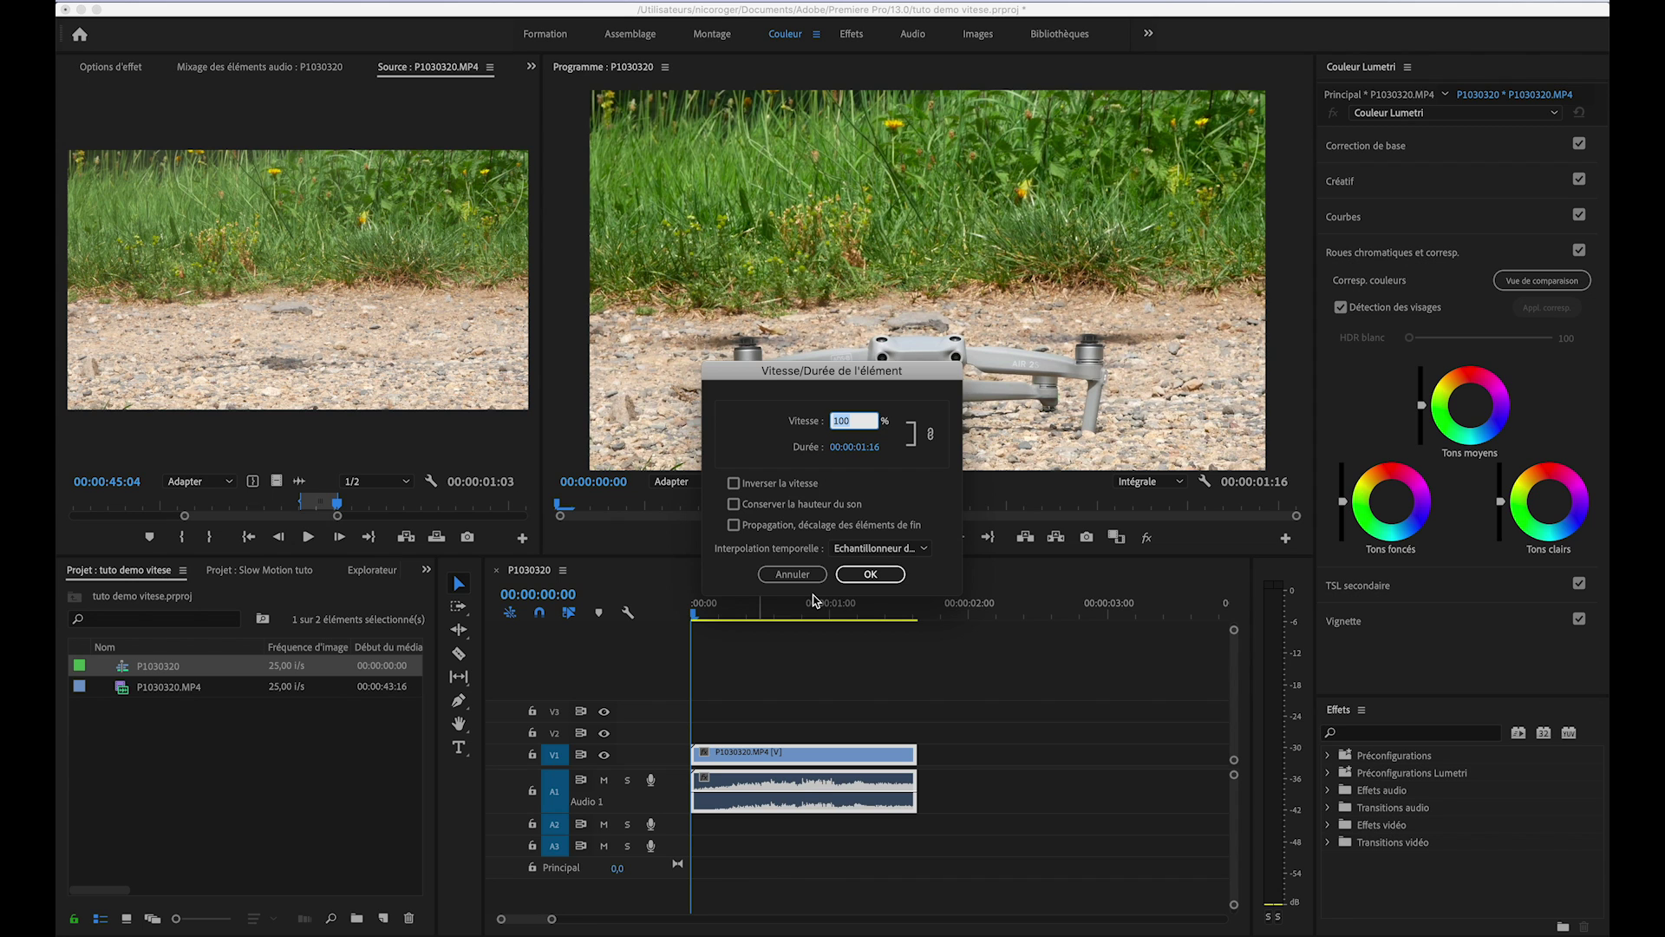
{"action": "type", "text": "25"}
{"action": "left_click", "coordinate": [866, 576]}
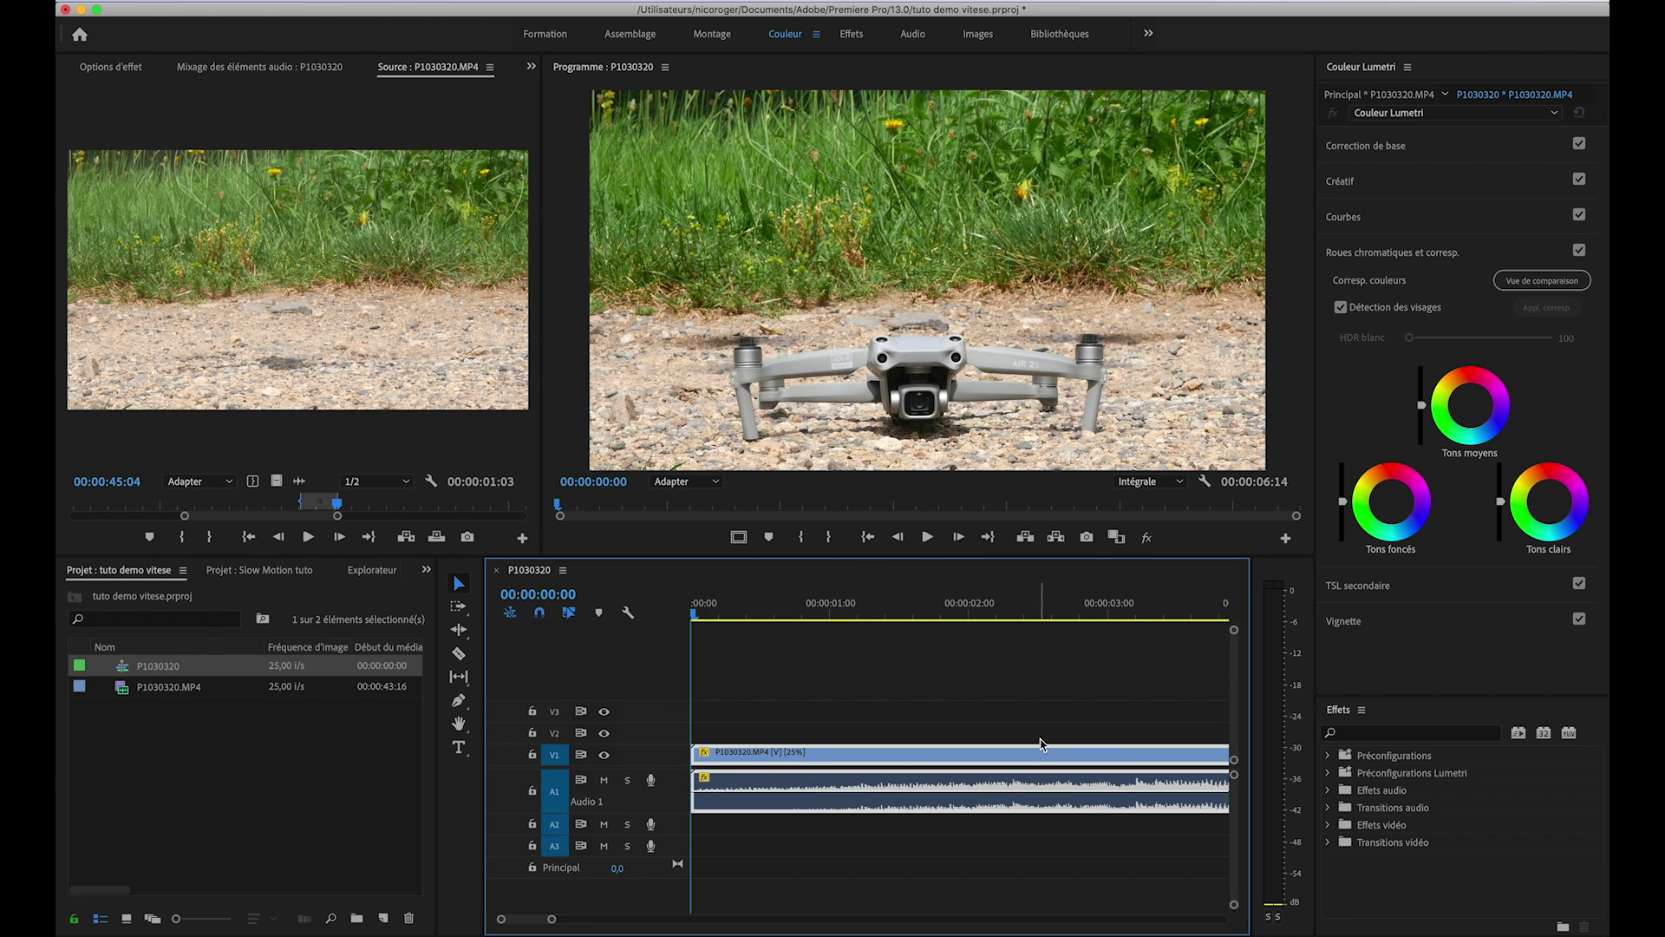
{"action": "left_click_drag", "start_coordinate": [555, 919], "coordinate": [632, 919]}
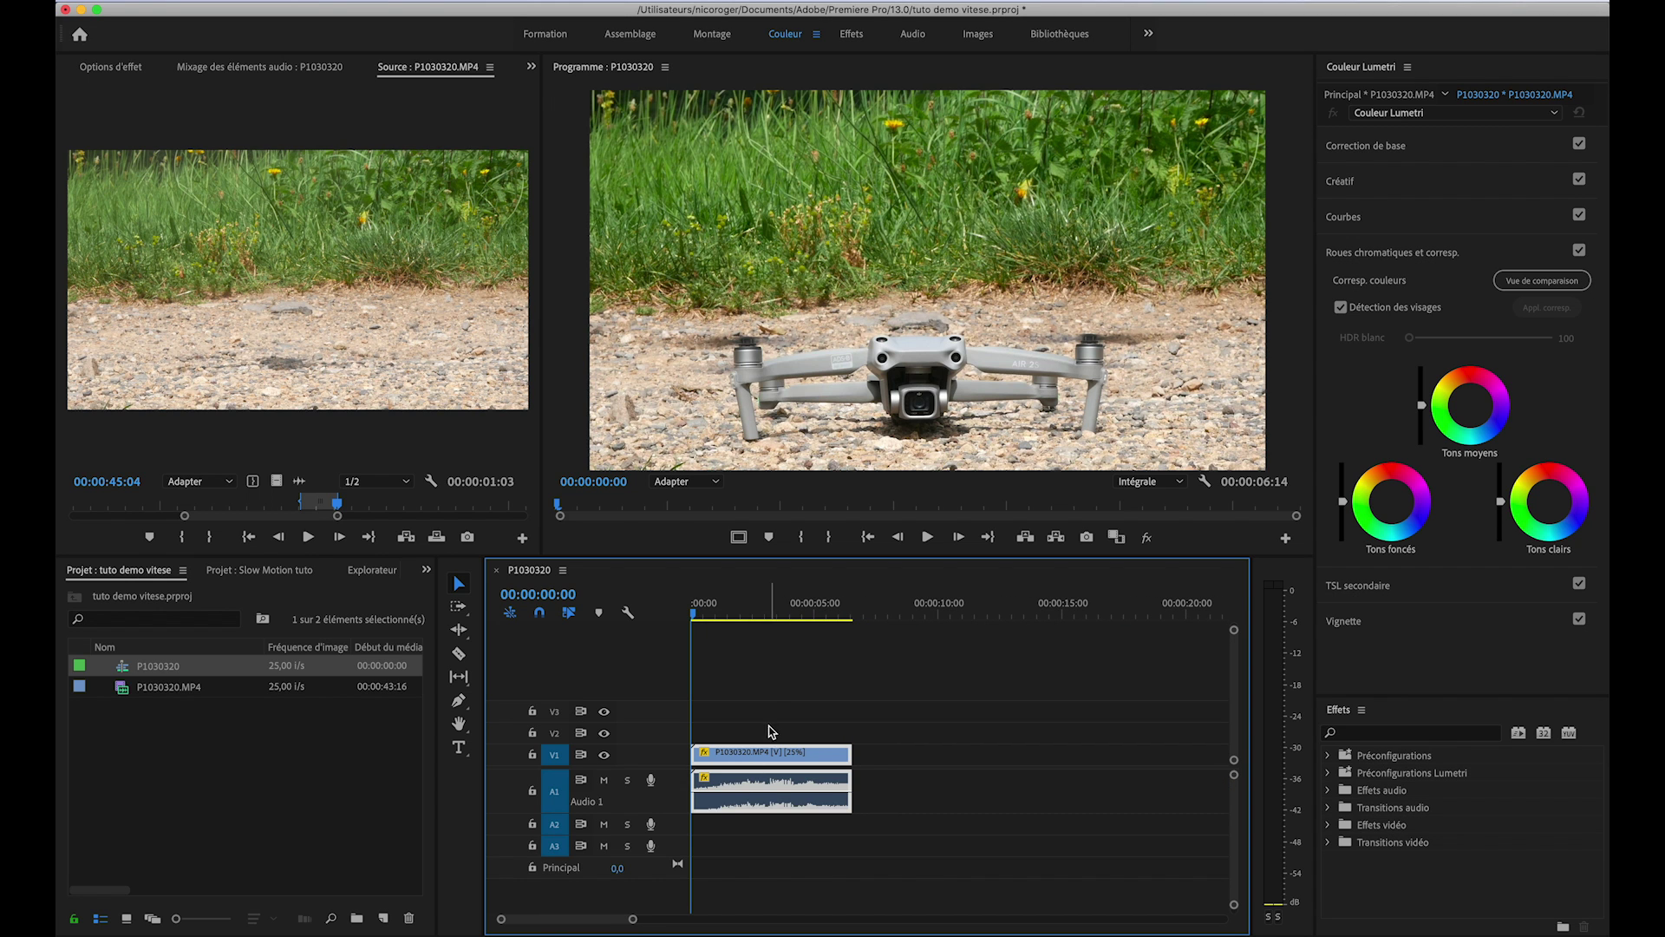
{"action": "key", "text": "space"}
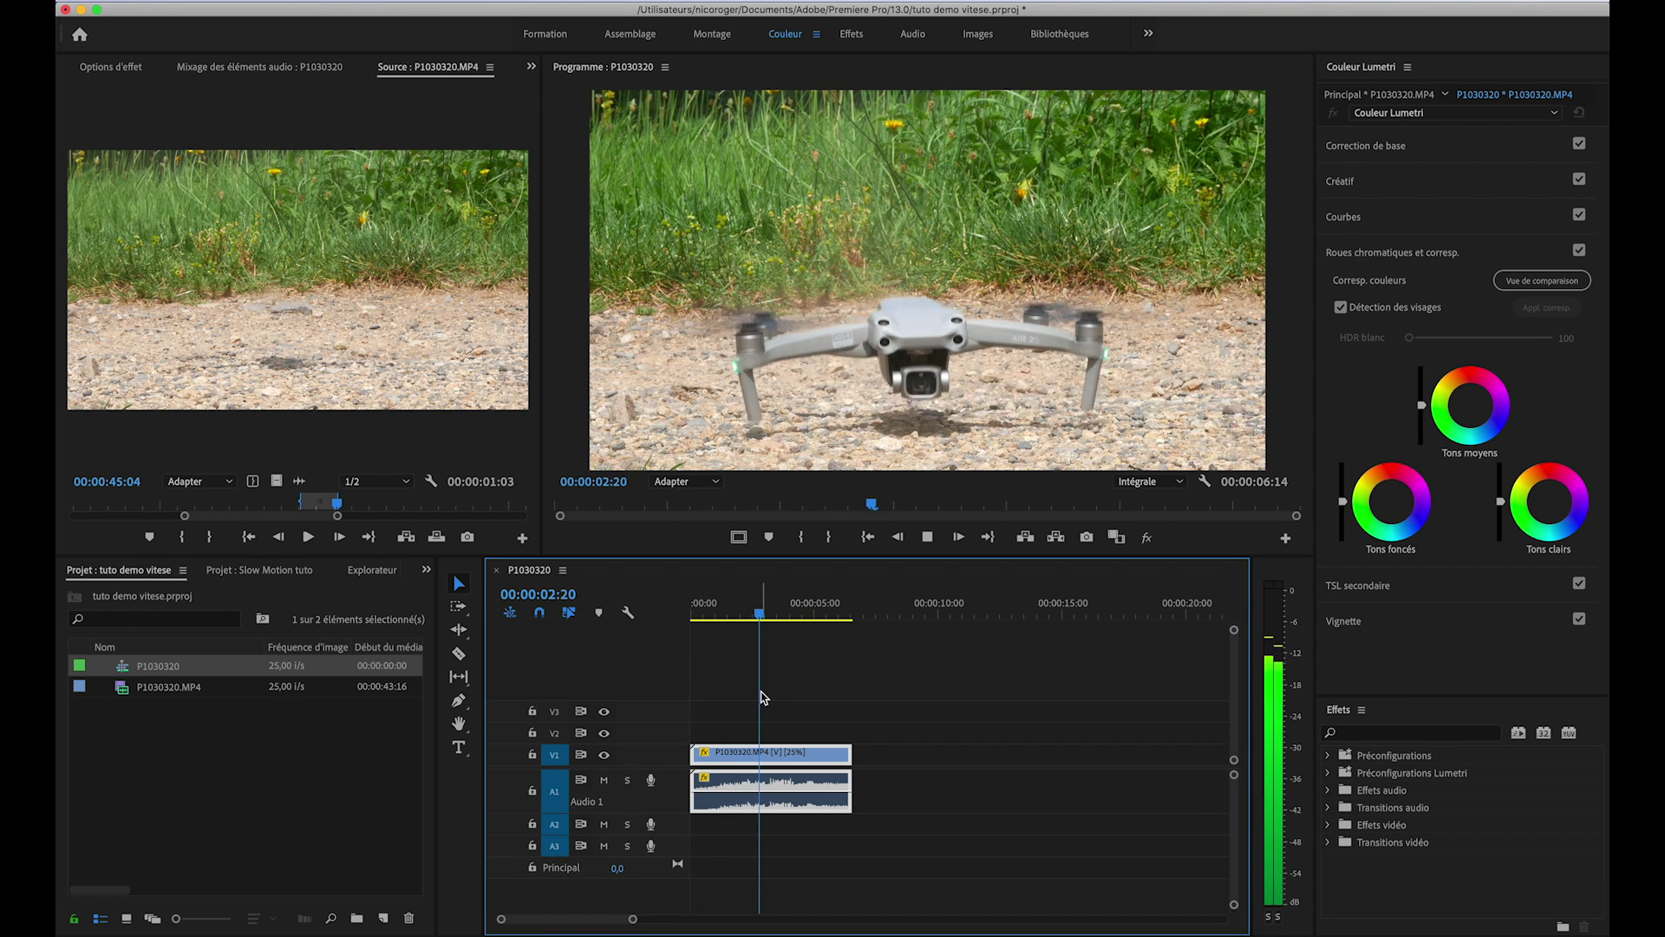
{"action": "left_click", "coordinate": [752, 614]}
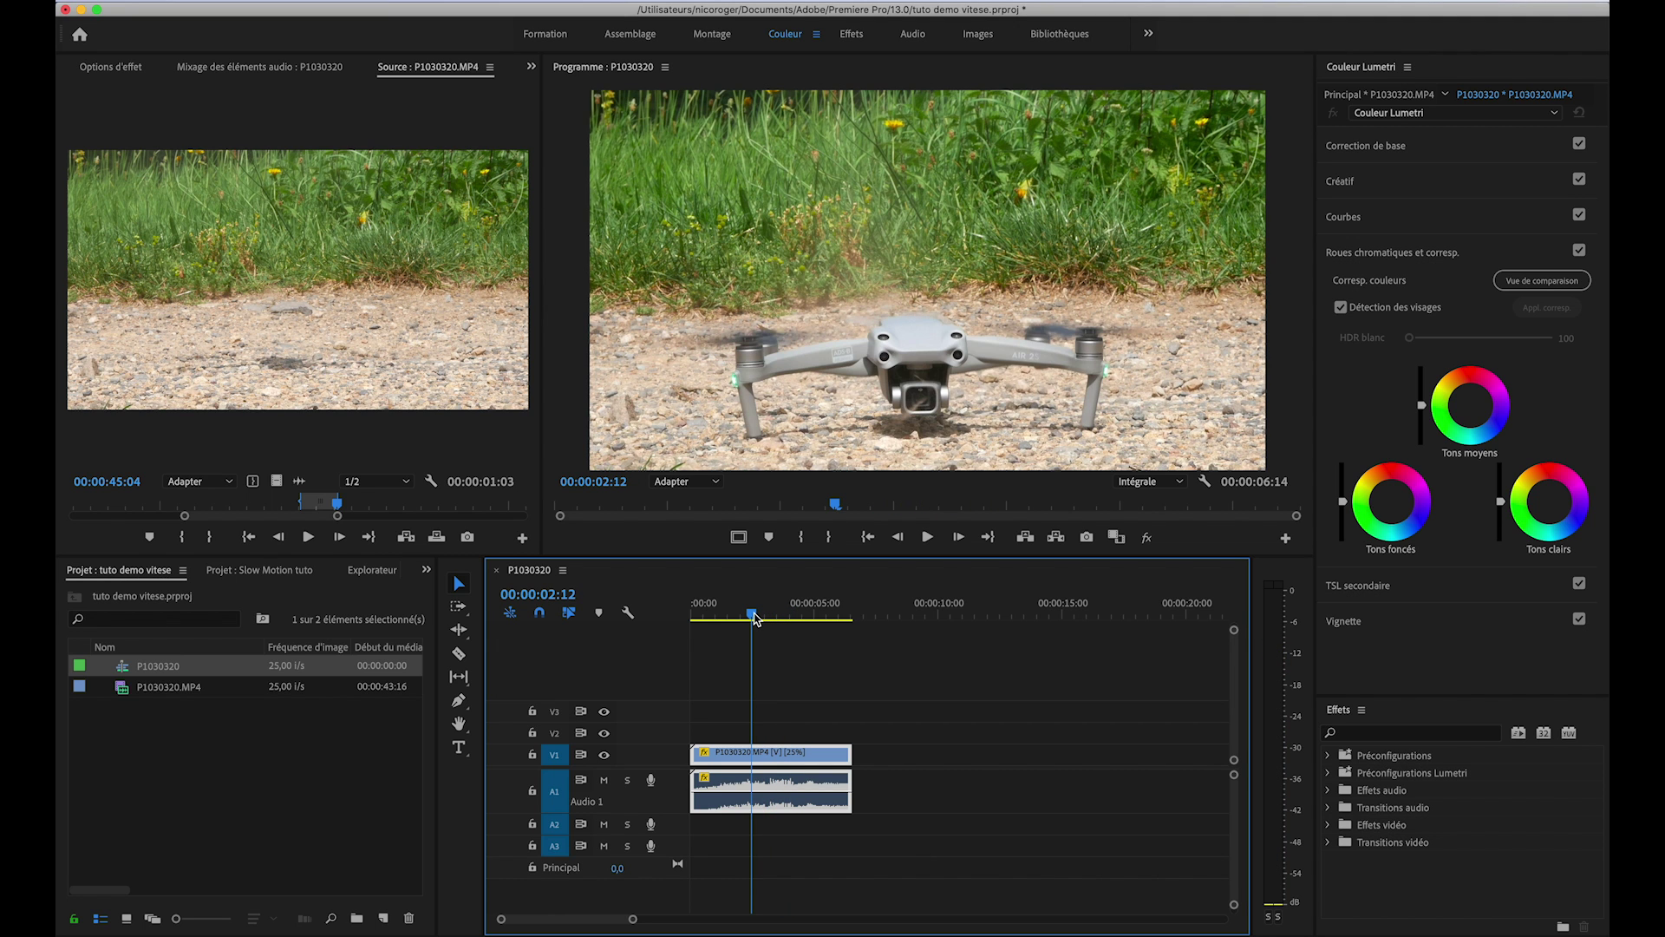
{"action": "left_click_drag", "start_coordinate": [754, 617], "coordinate": [757, 617]}
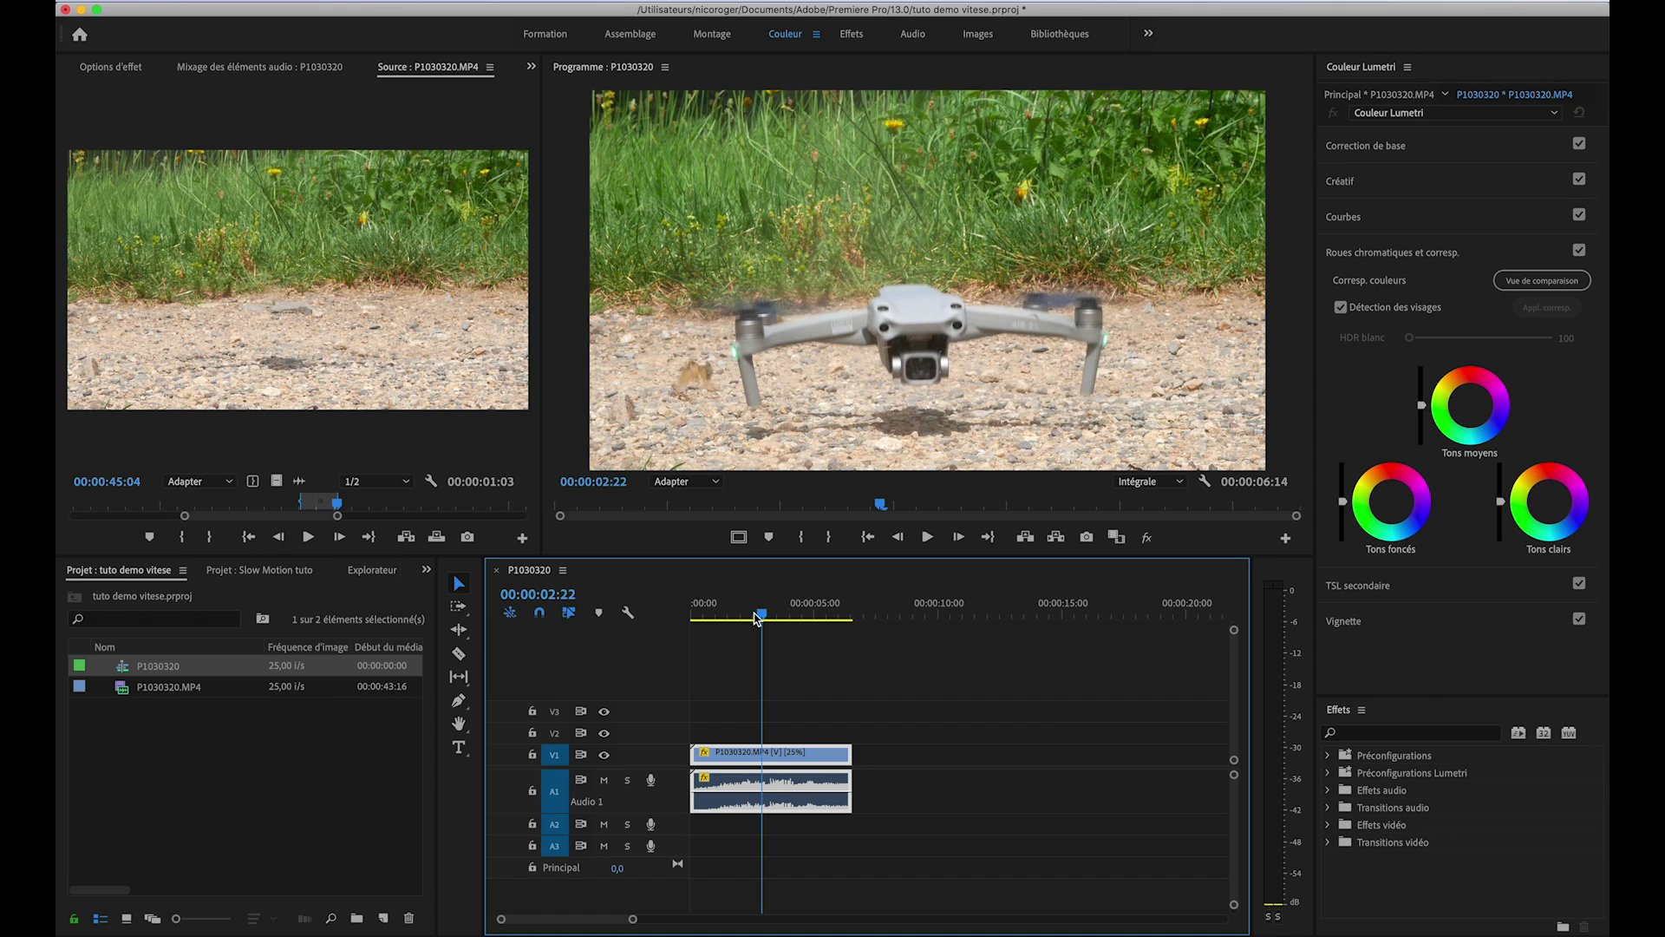
Set the 25% take-off clip's Vitesse/Durée time interpolation to Flux optique.
{"action": "right_click", "coordinate": [768, 755]}
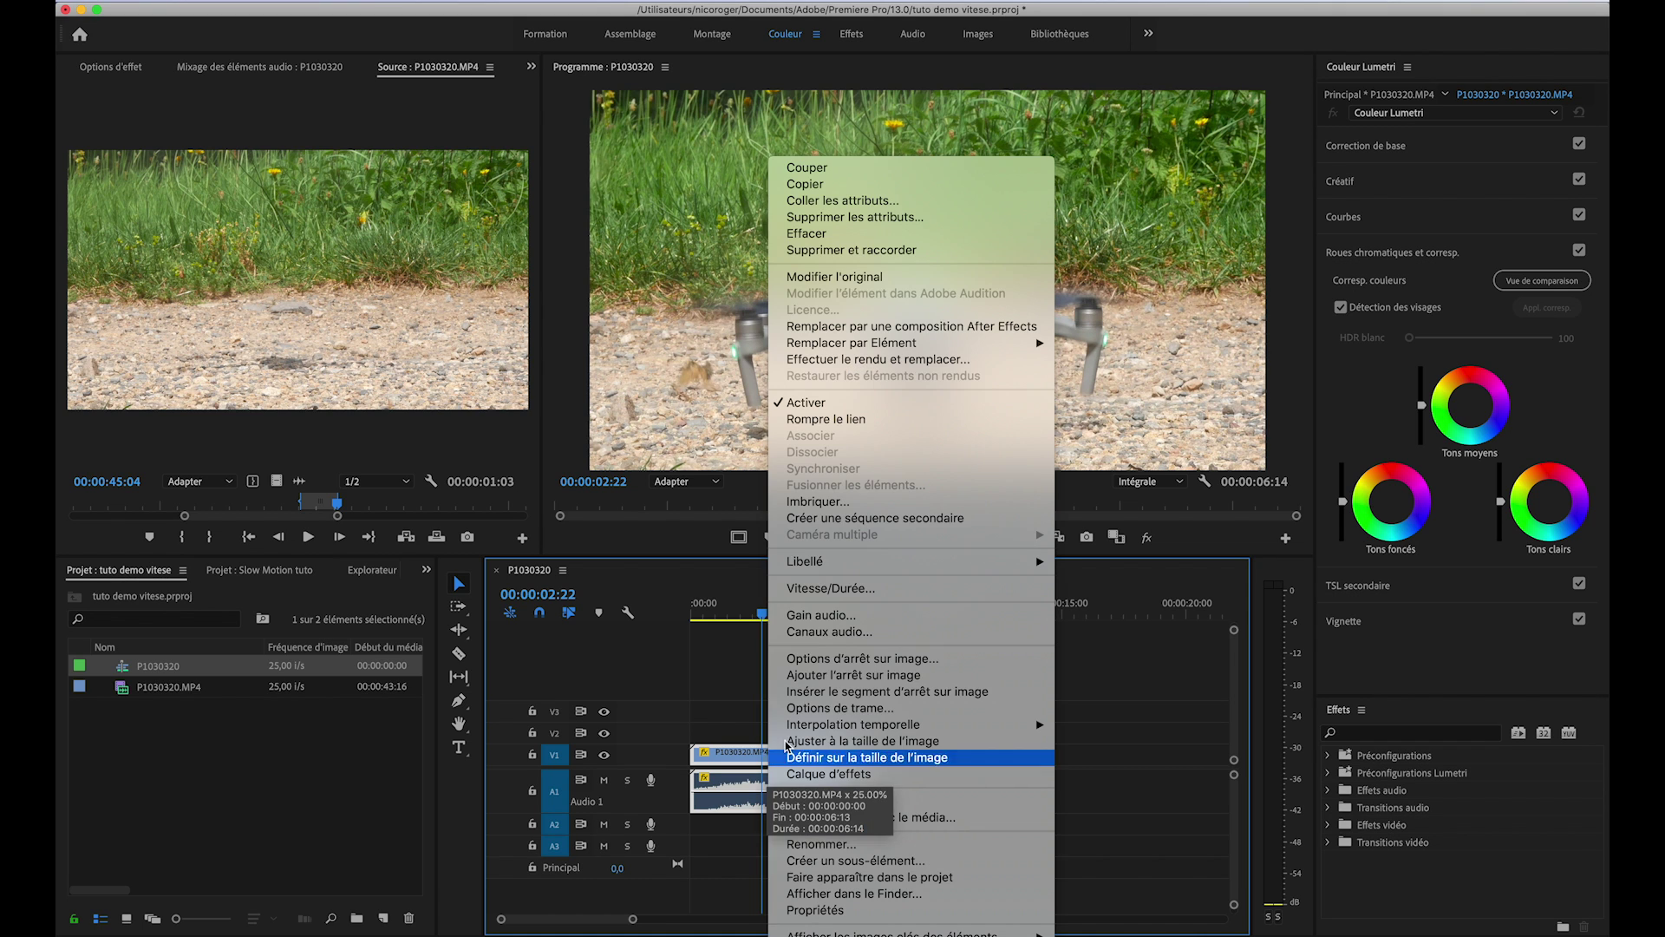
{"action": "left_click", "coordinate": [828, 590]}
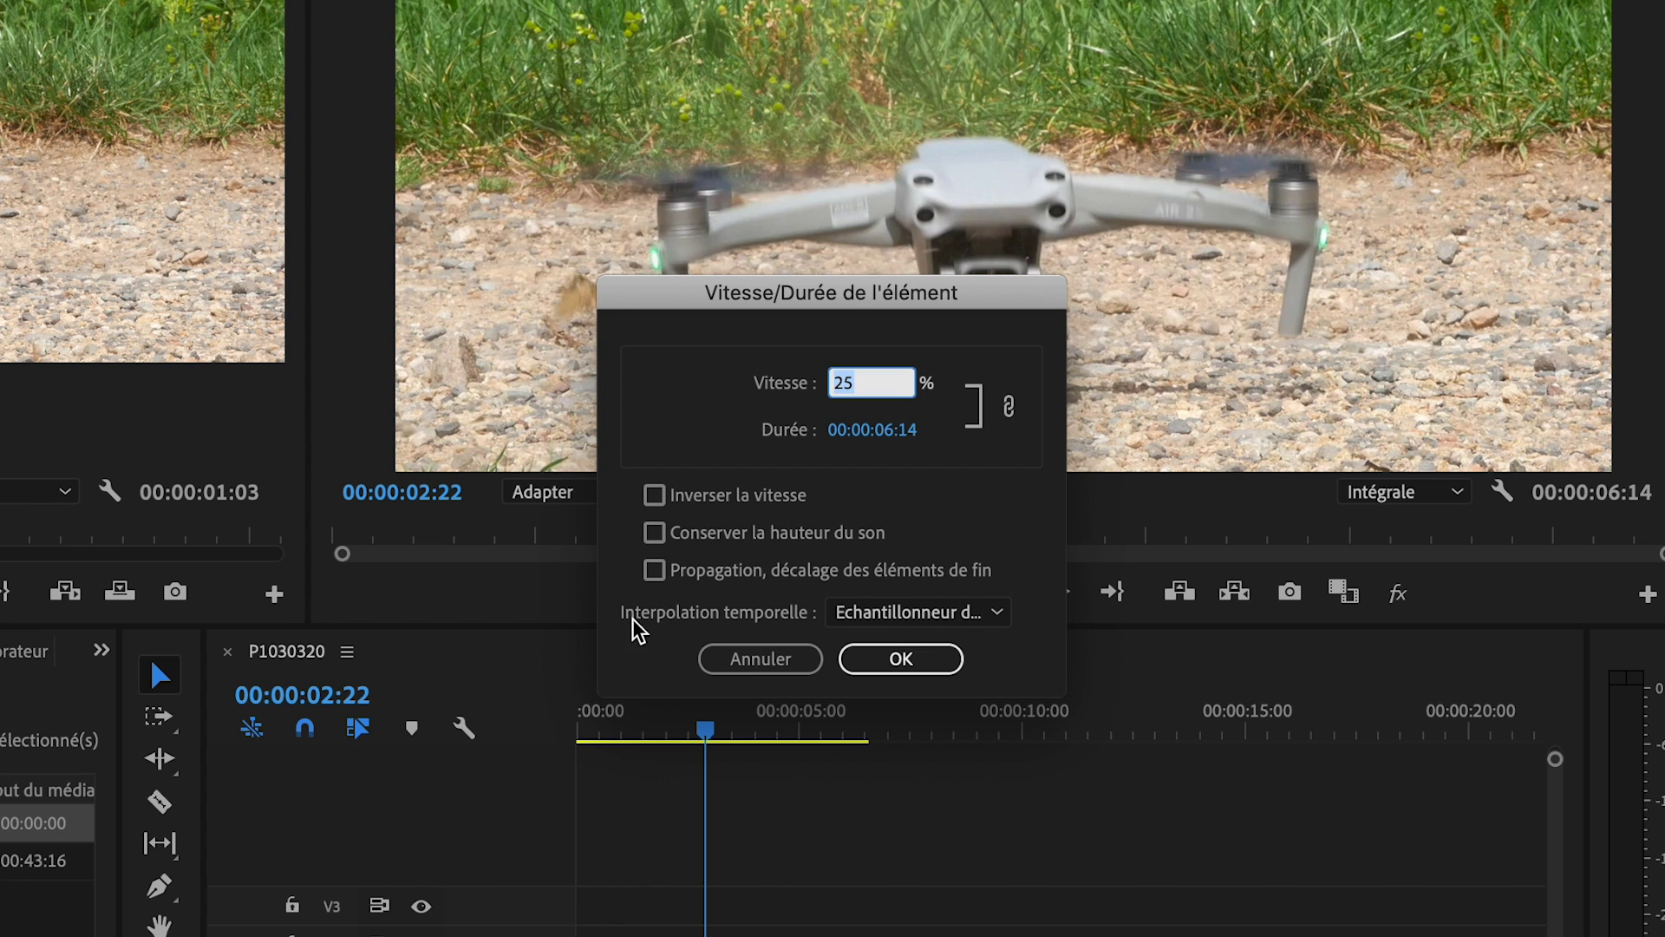
{"action": "left_click", "coordinate": [867, 617]}
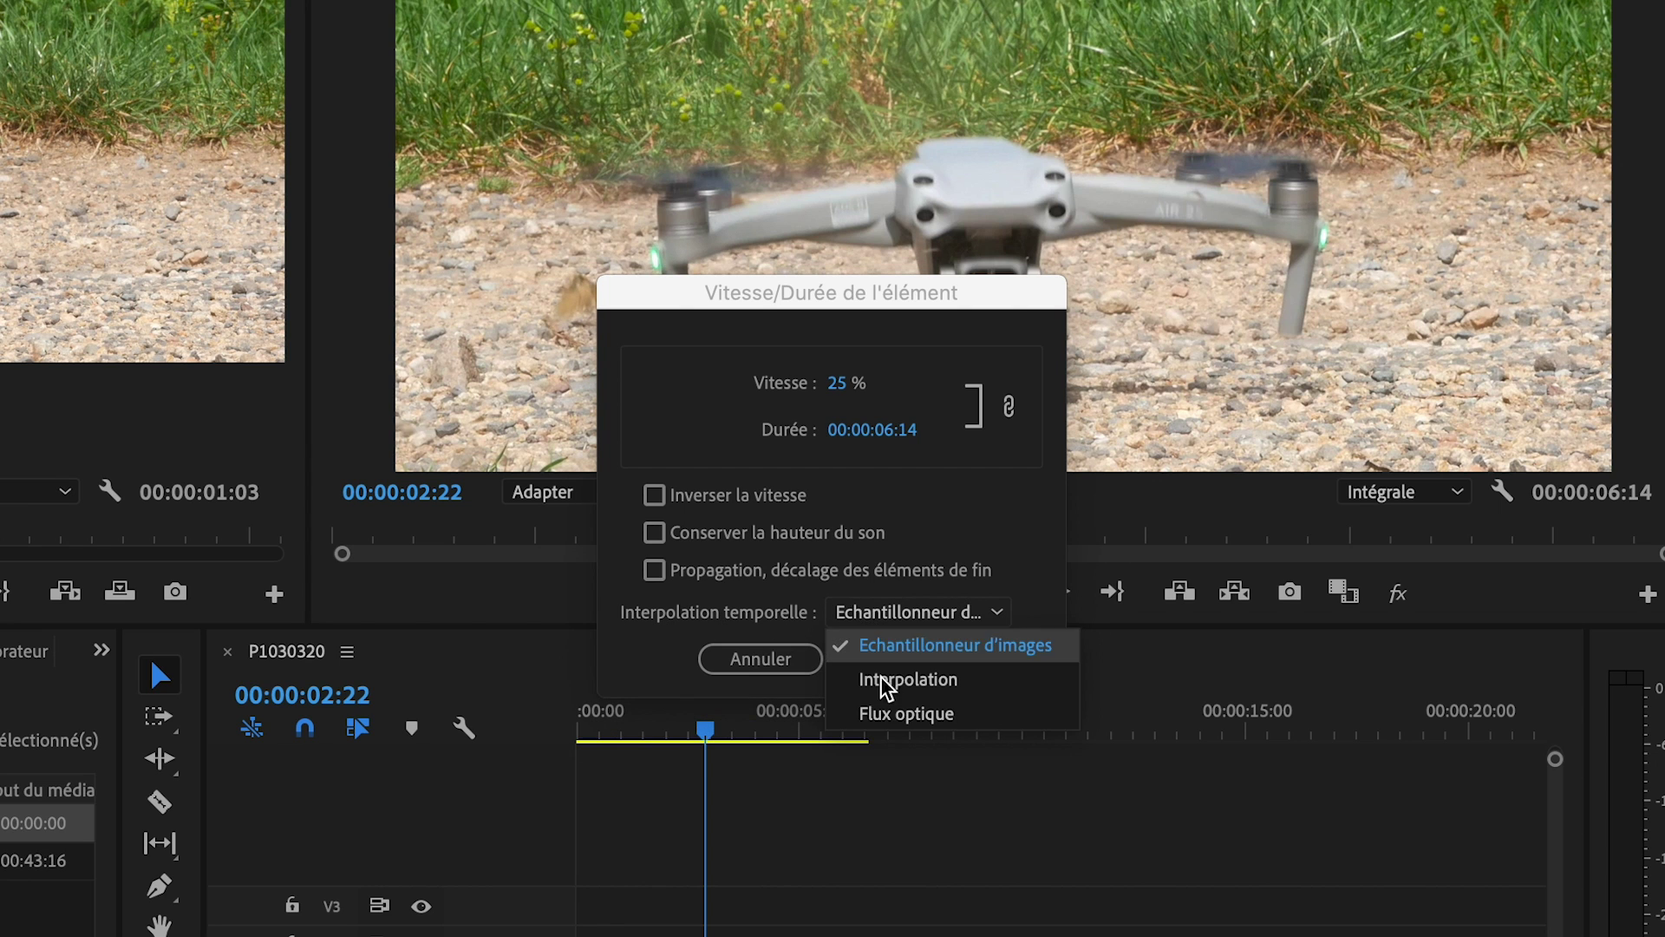
{"action": "left_click", "coordinate": [903, 714]}
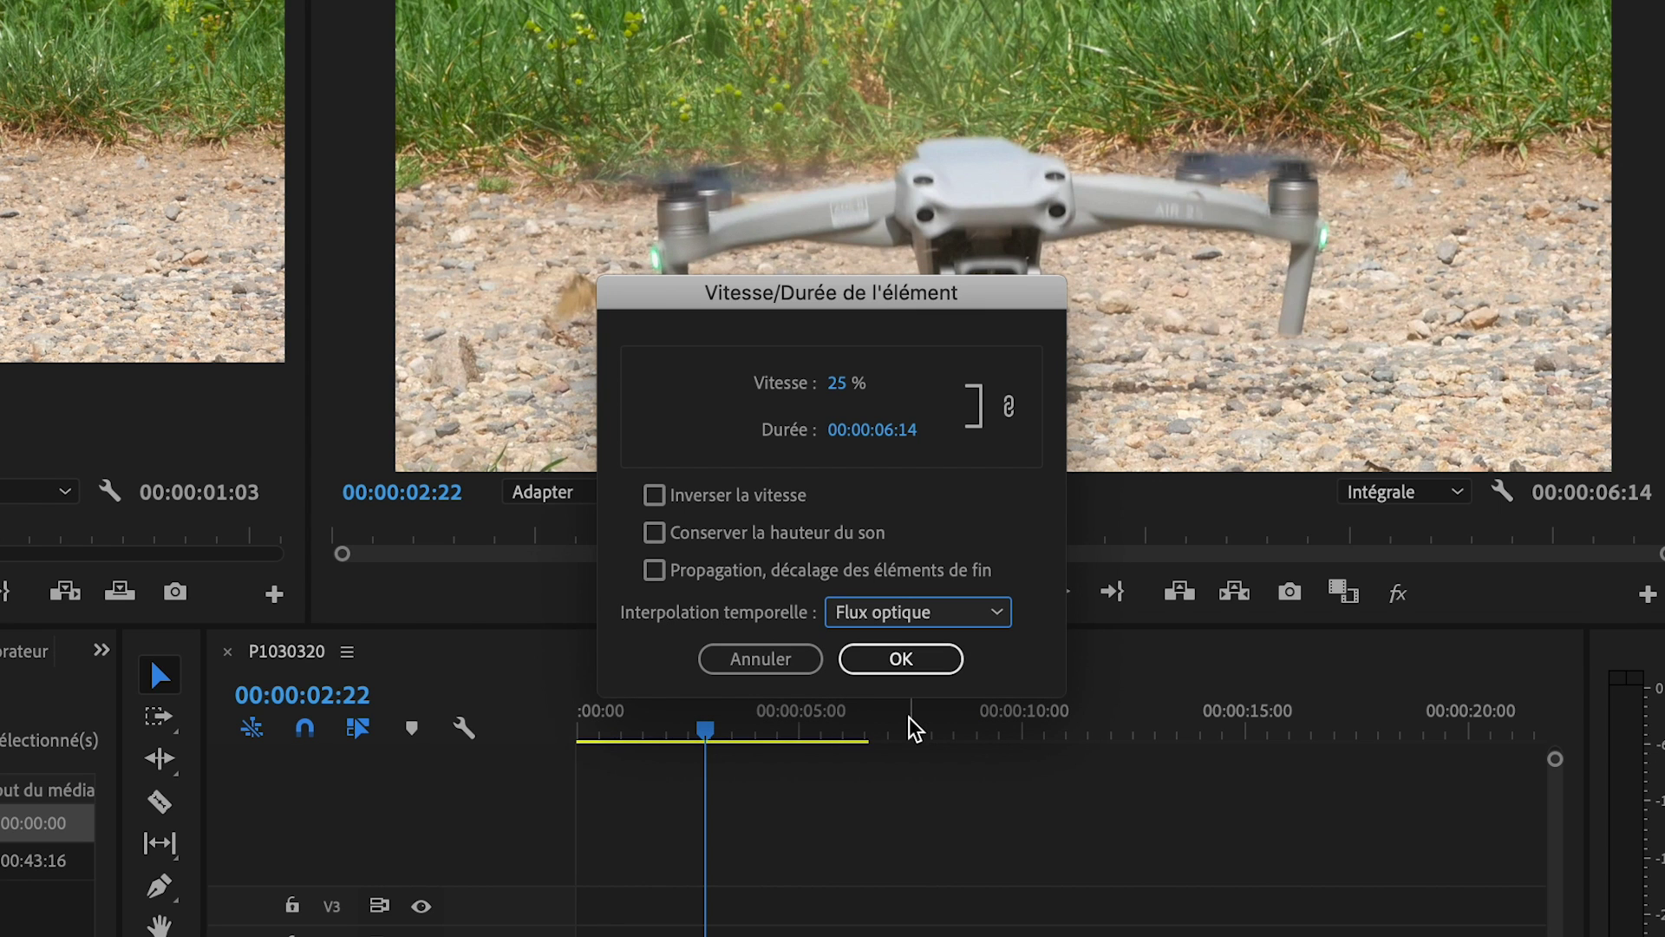
{"action": "left_click", "coordinate": [895, 665]}
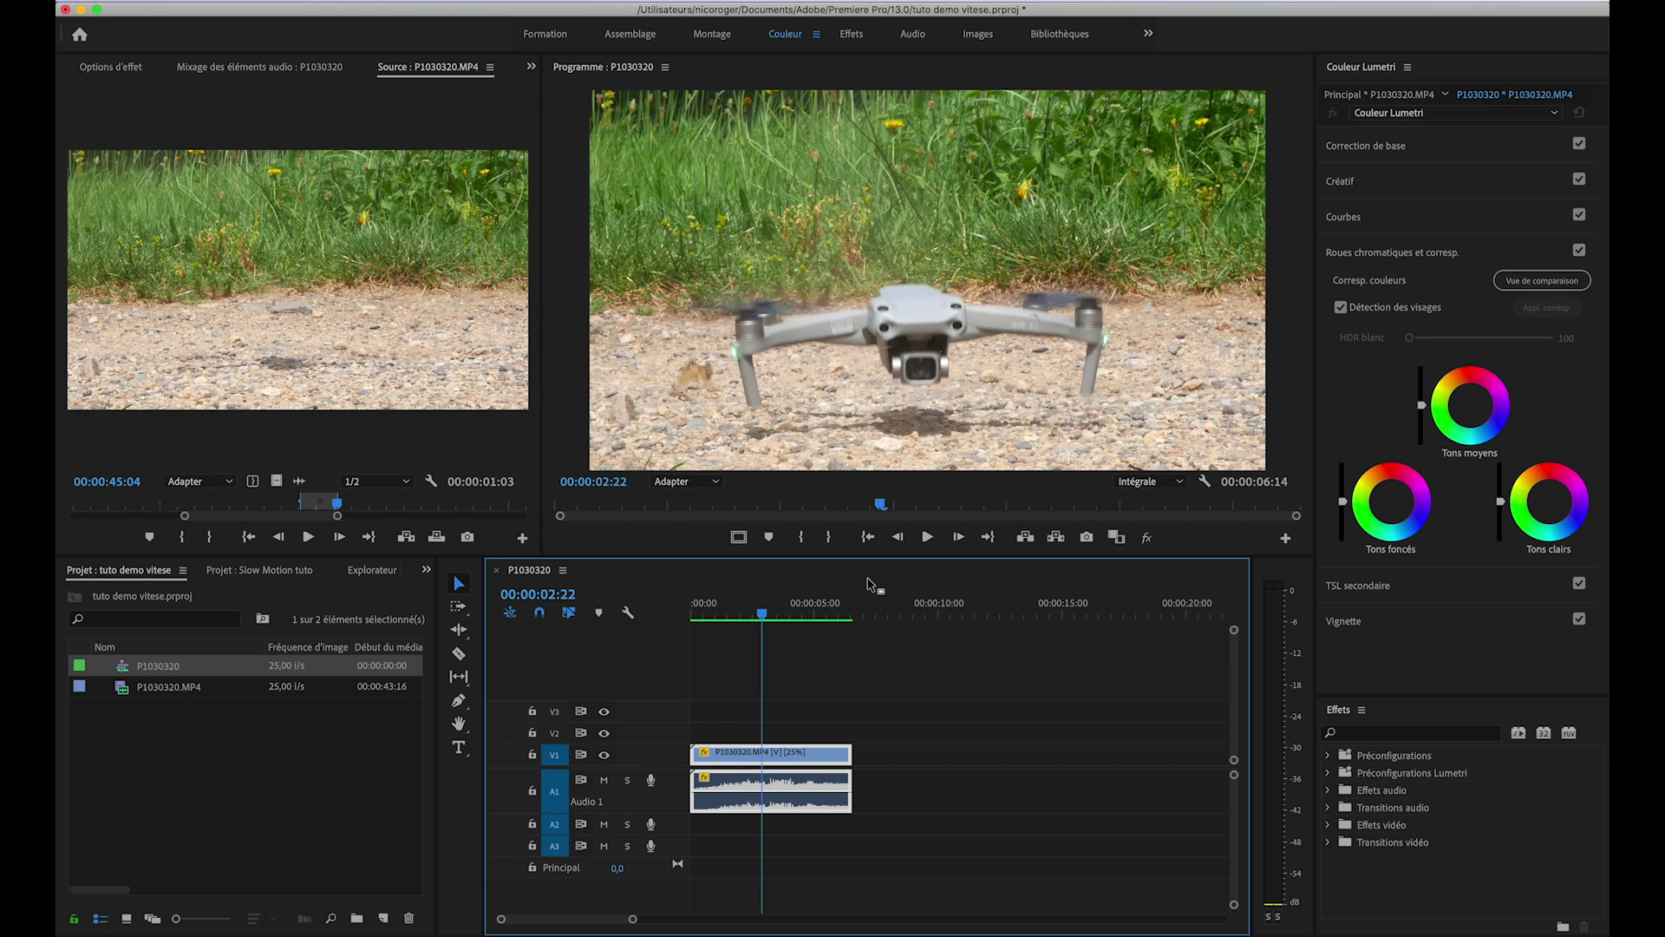
Render the optical-flow take-off with Enter and play it back from the start.
{"action": "key", "text": "space"}
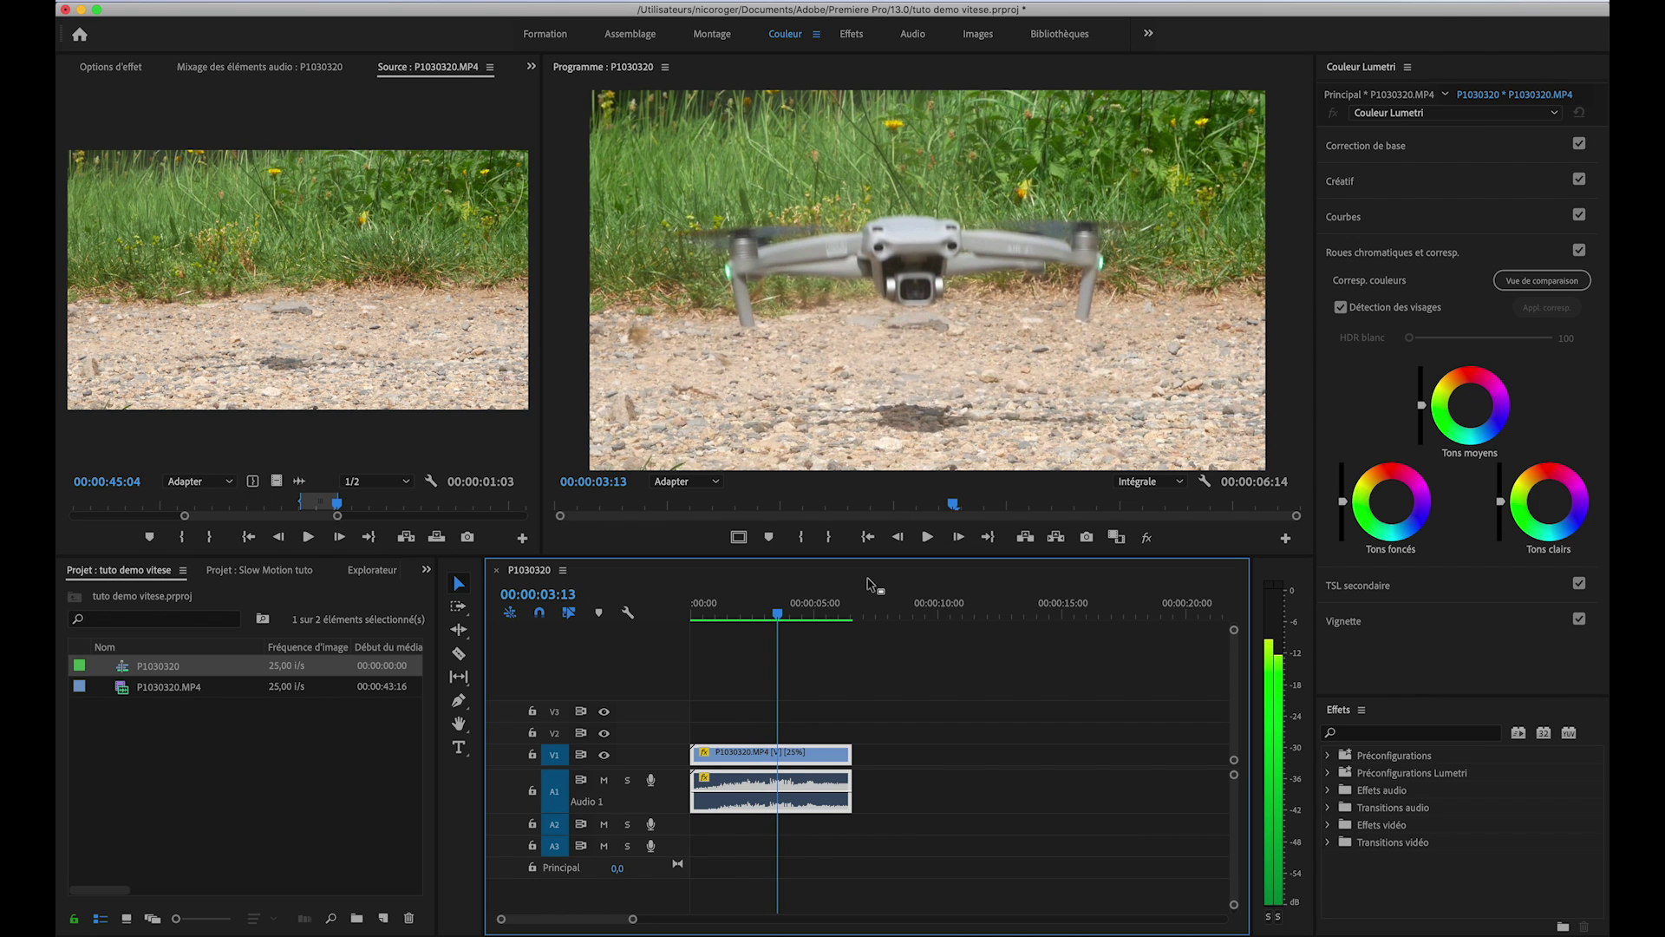
{"action": "key", "text": "space"}
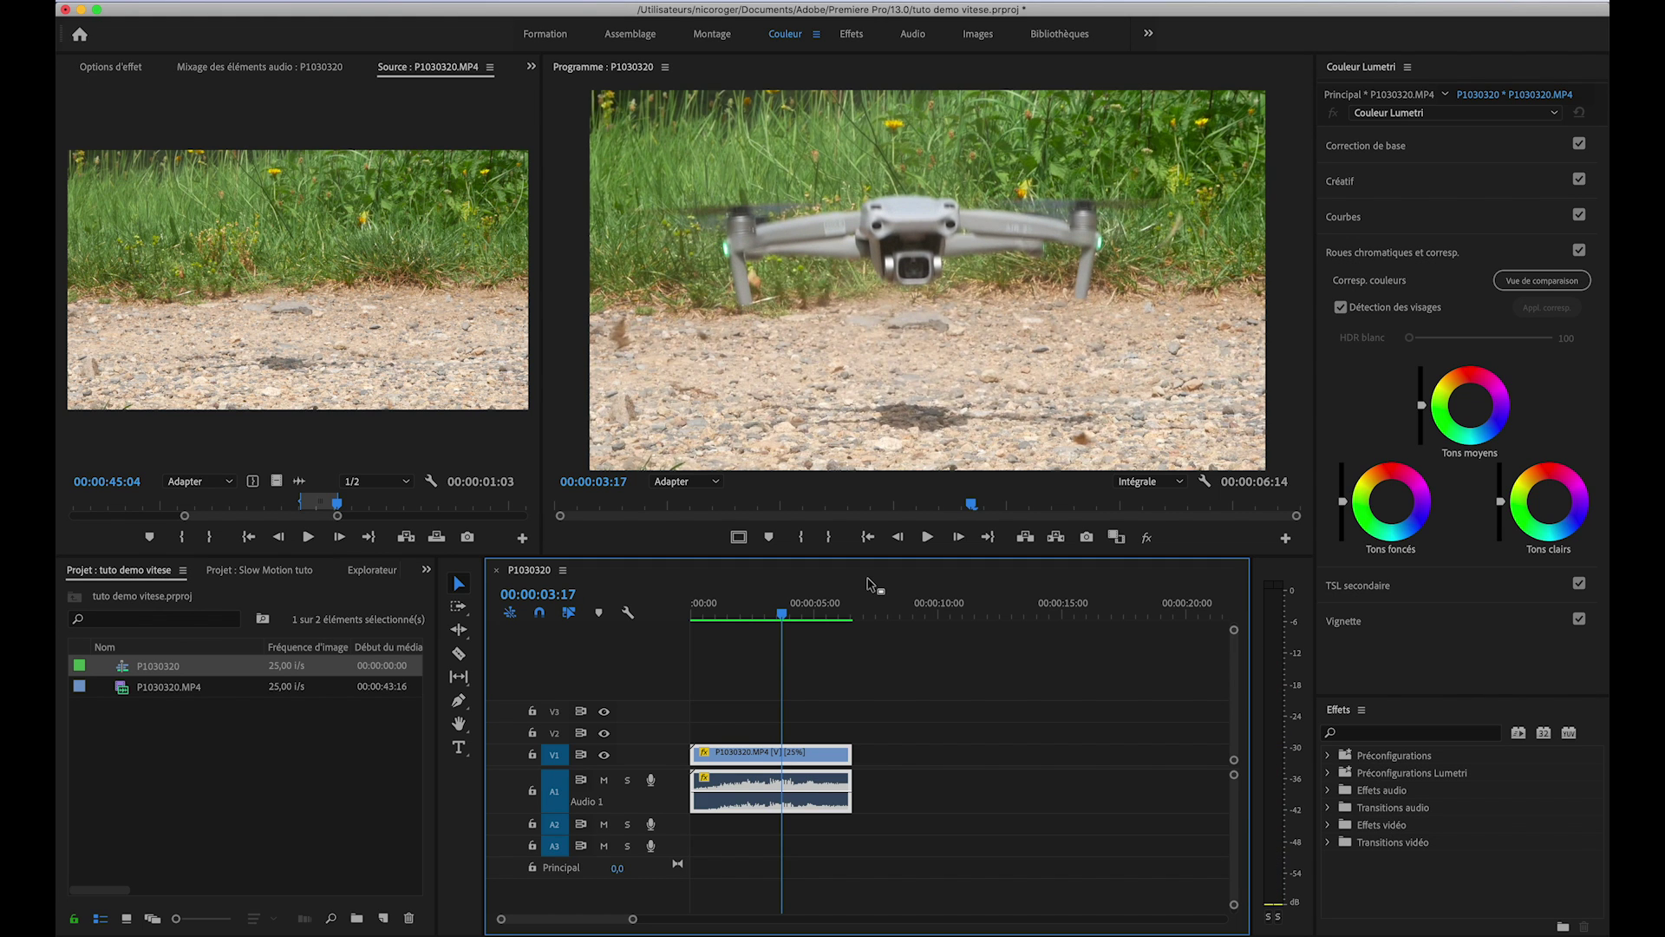
{"action": "key", "text": "Return"}
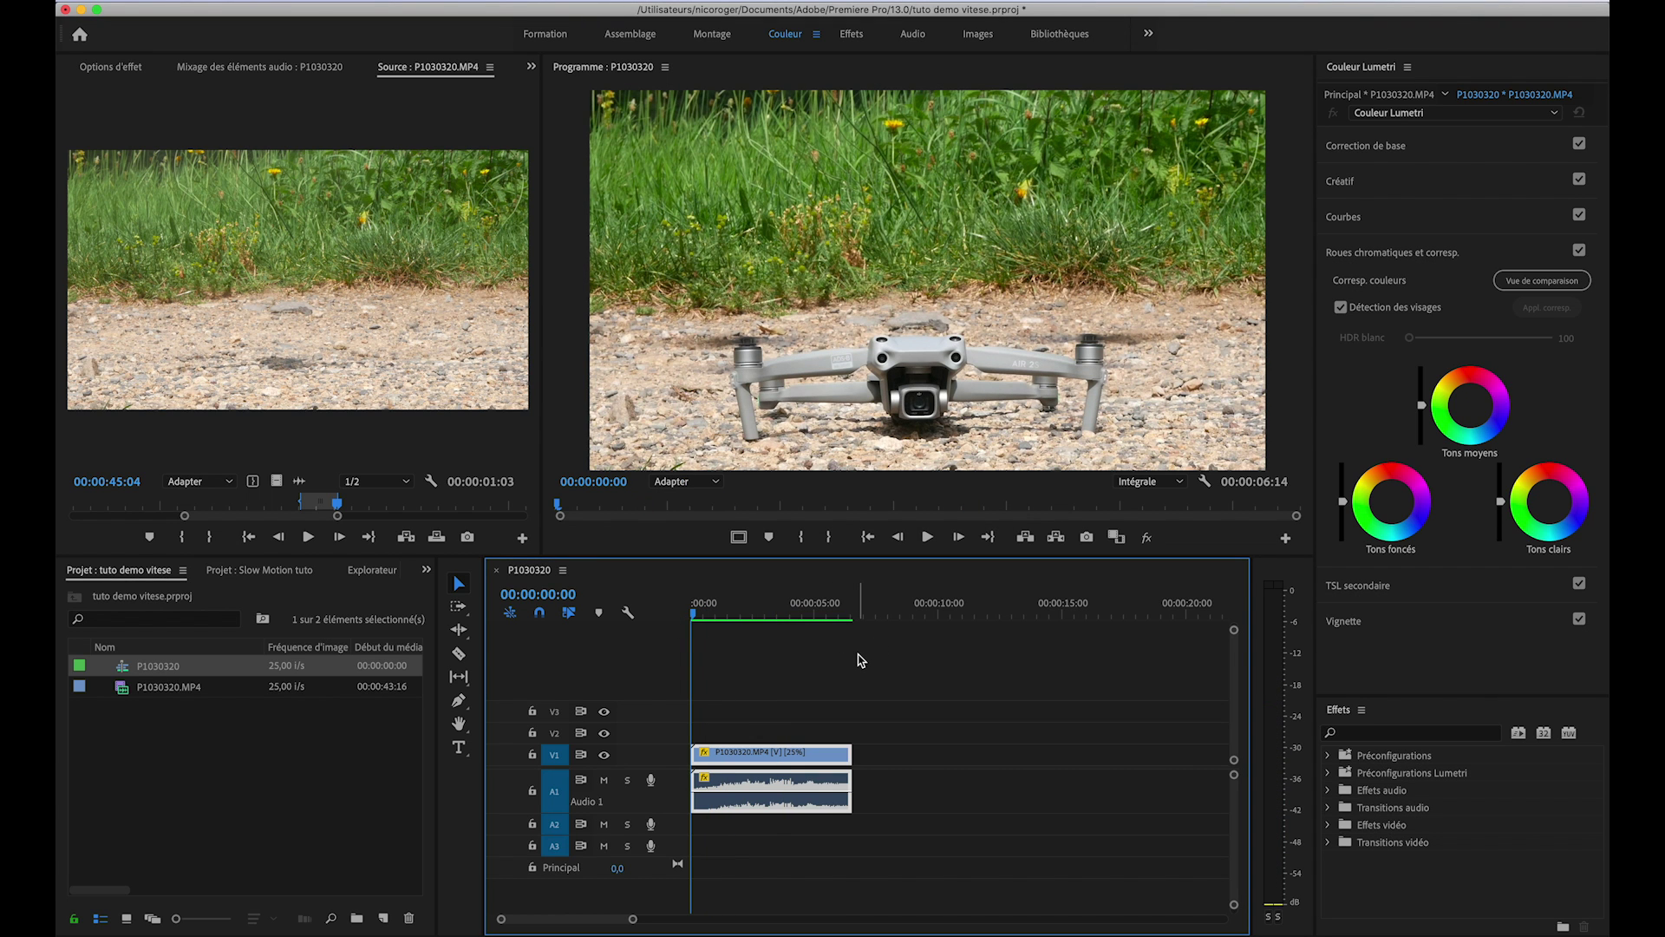
{"action": "key", "text": "space"}
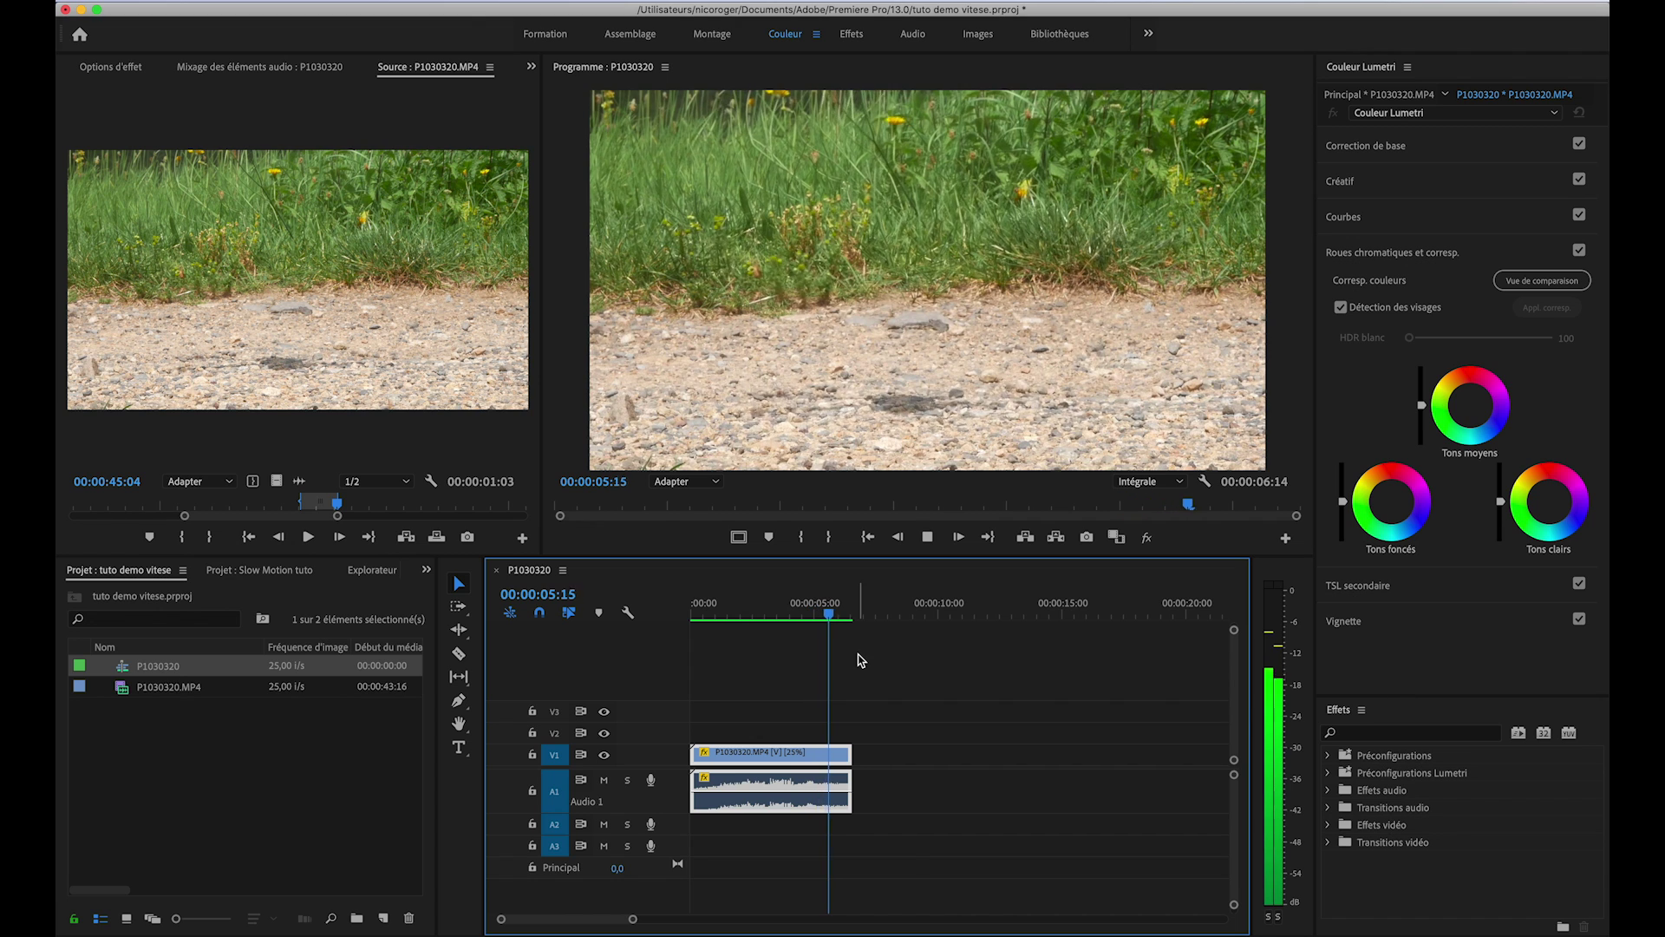
Play the slow-motion take-off from 00:00:00:22, pausing and resuming once.
{"action": "left_click", "coordinate": [713, 614]}
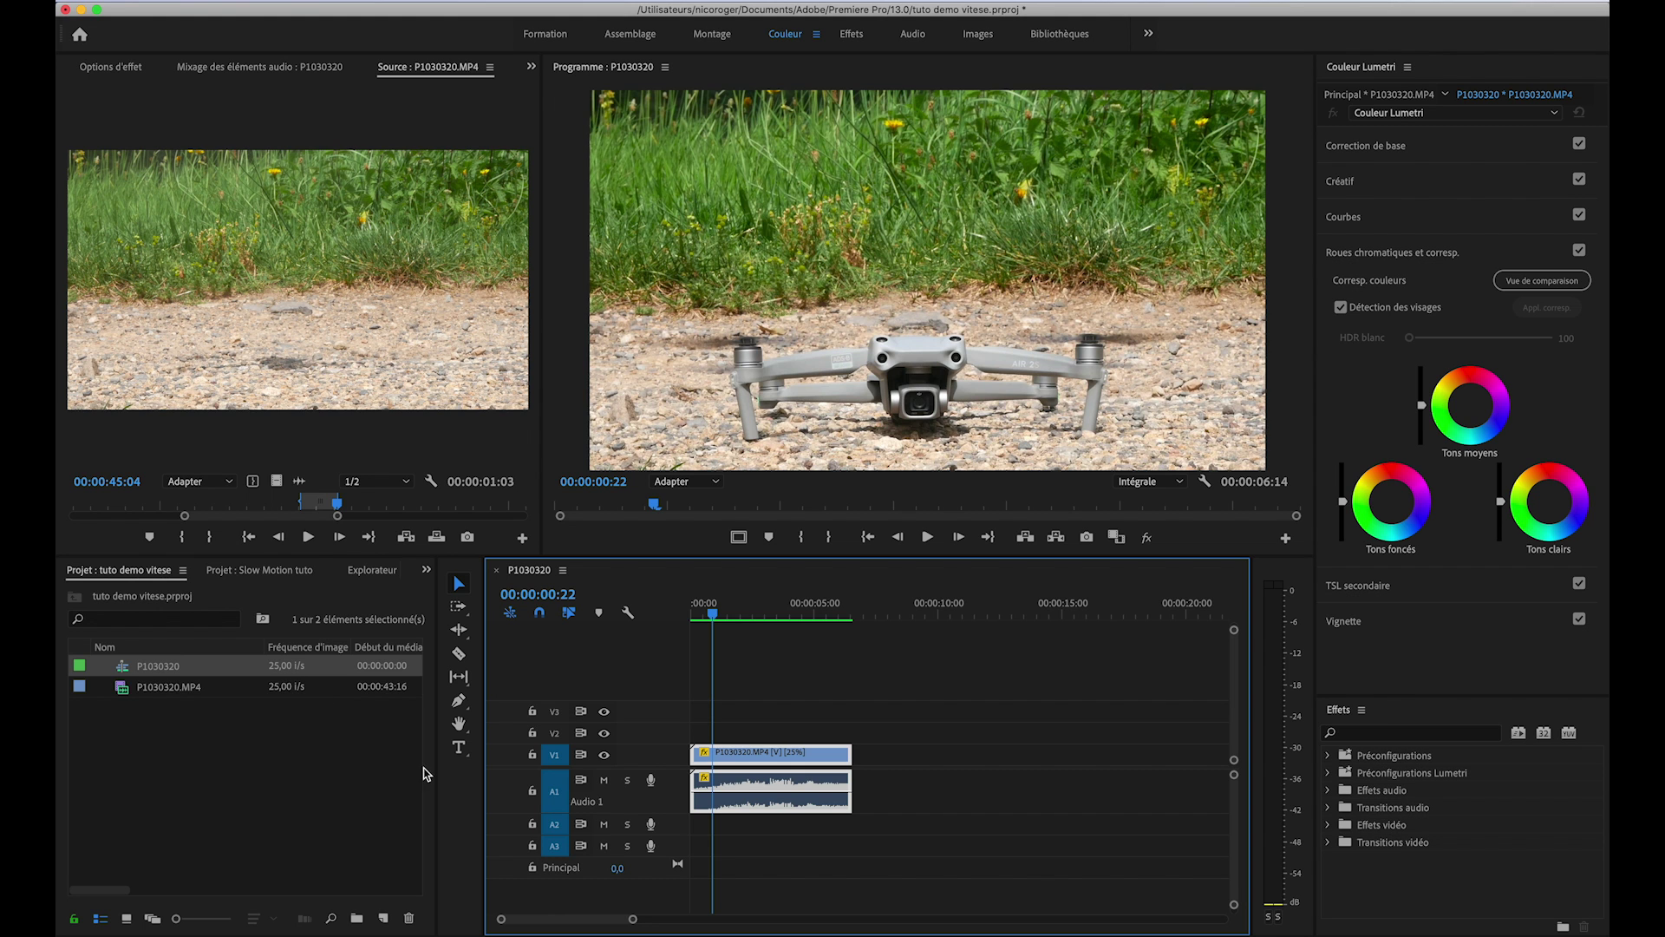
{"action": "key", "text": "space"}
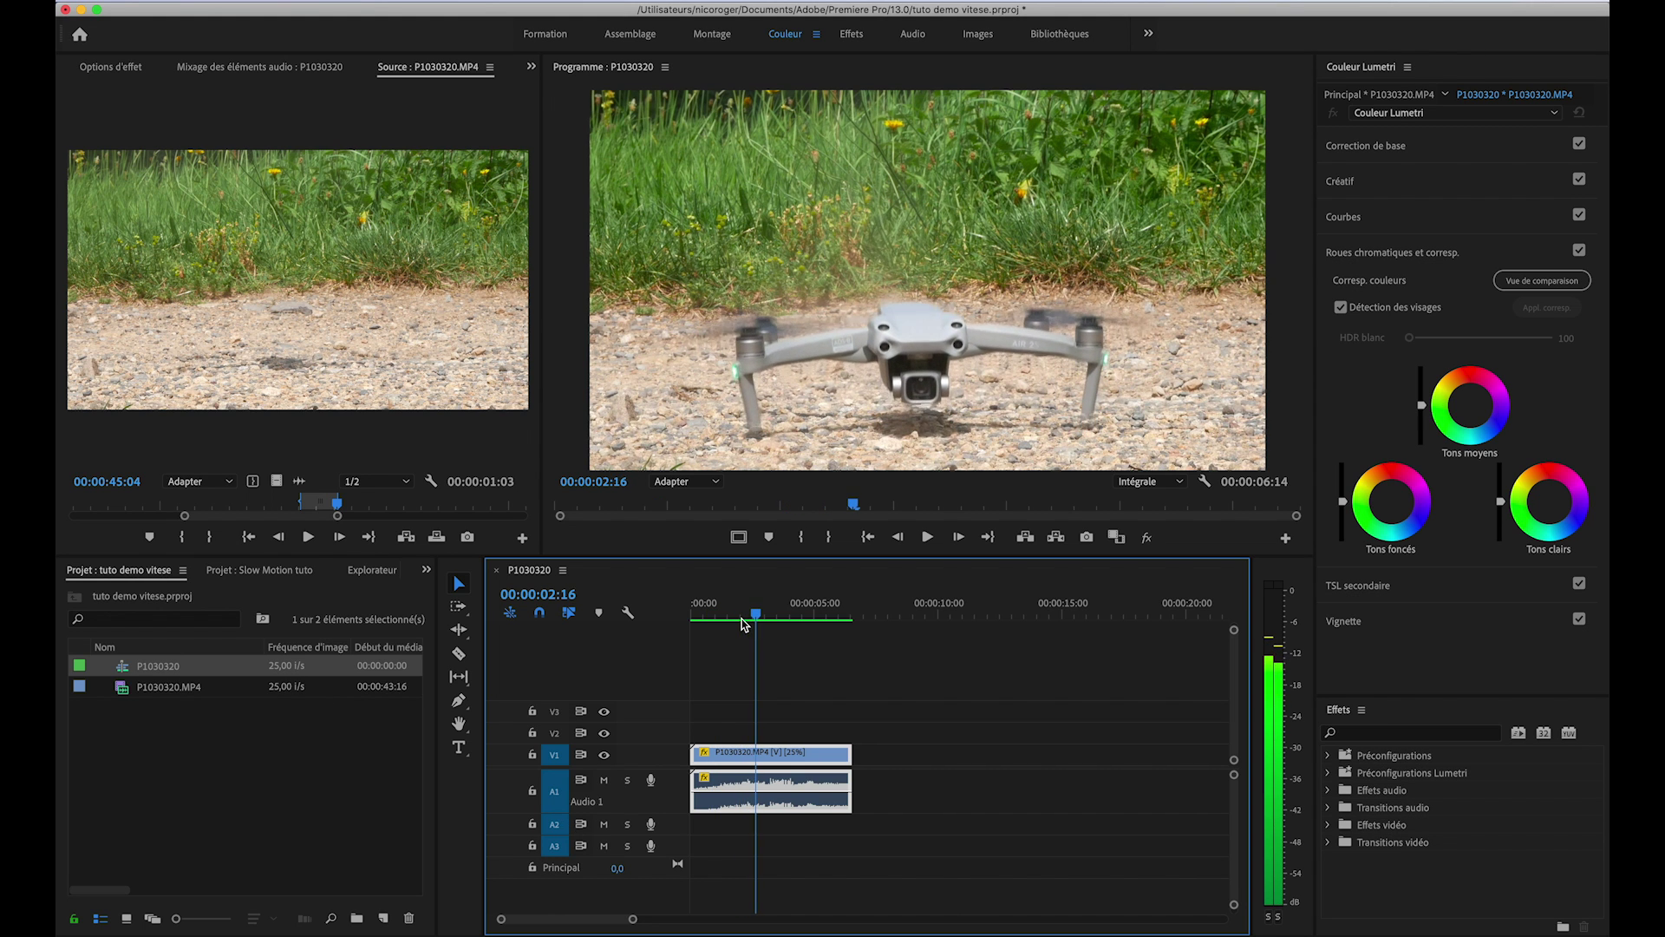
{"action": "key", "text": "space"}
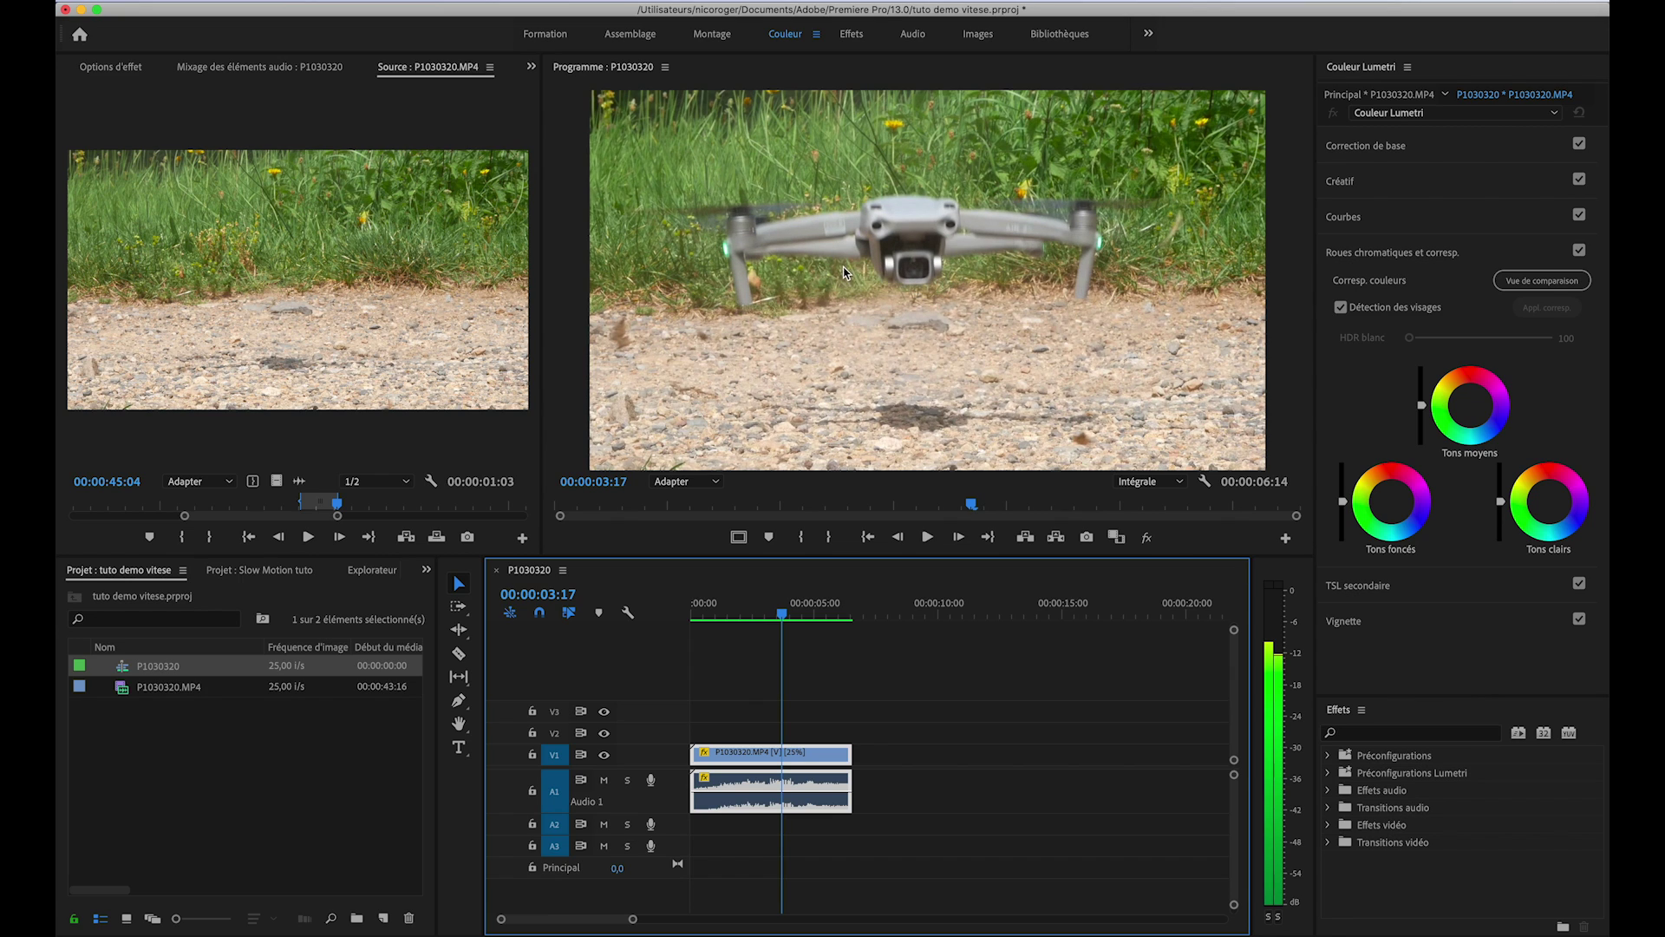
{"action": "key", "text": "space"}
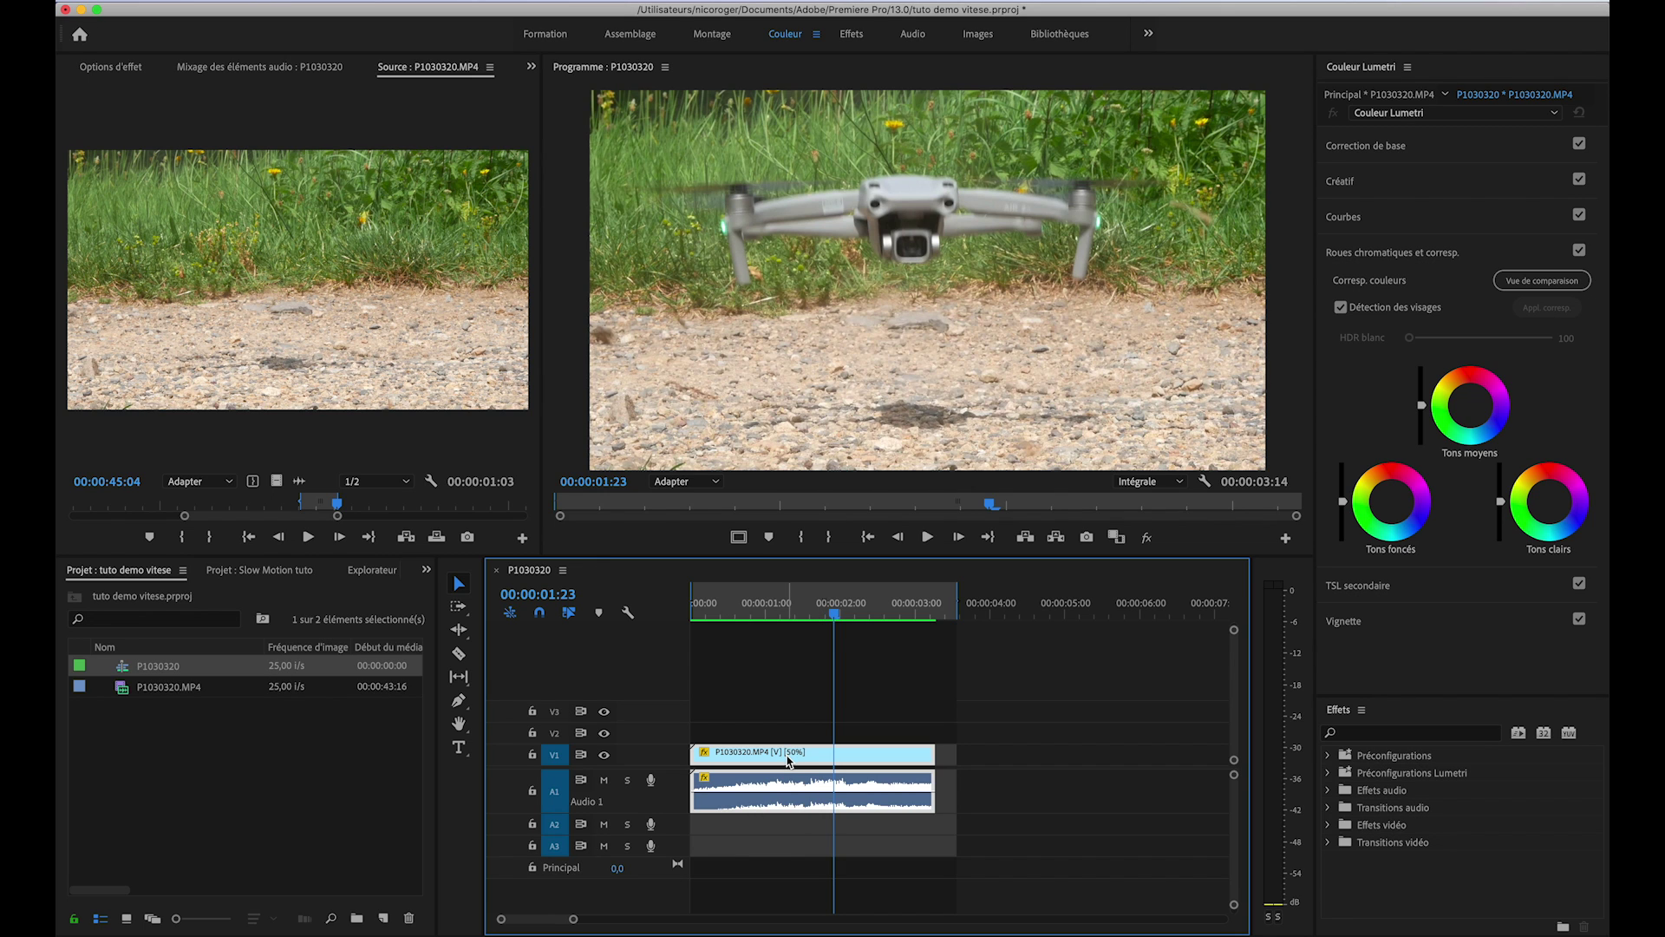
Choose Flux optique as the take-off clip's Interpolation temporelle.
{"action": "mouse_move", "coordinate": [791, 763]}
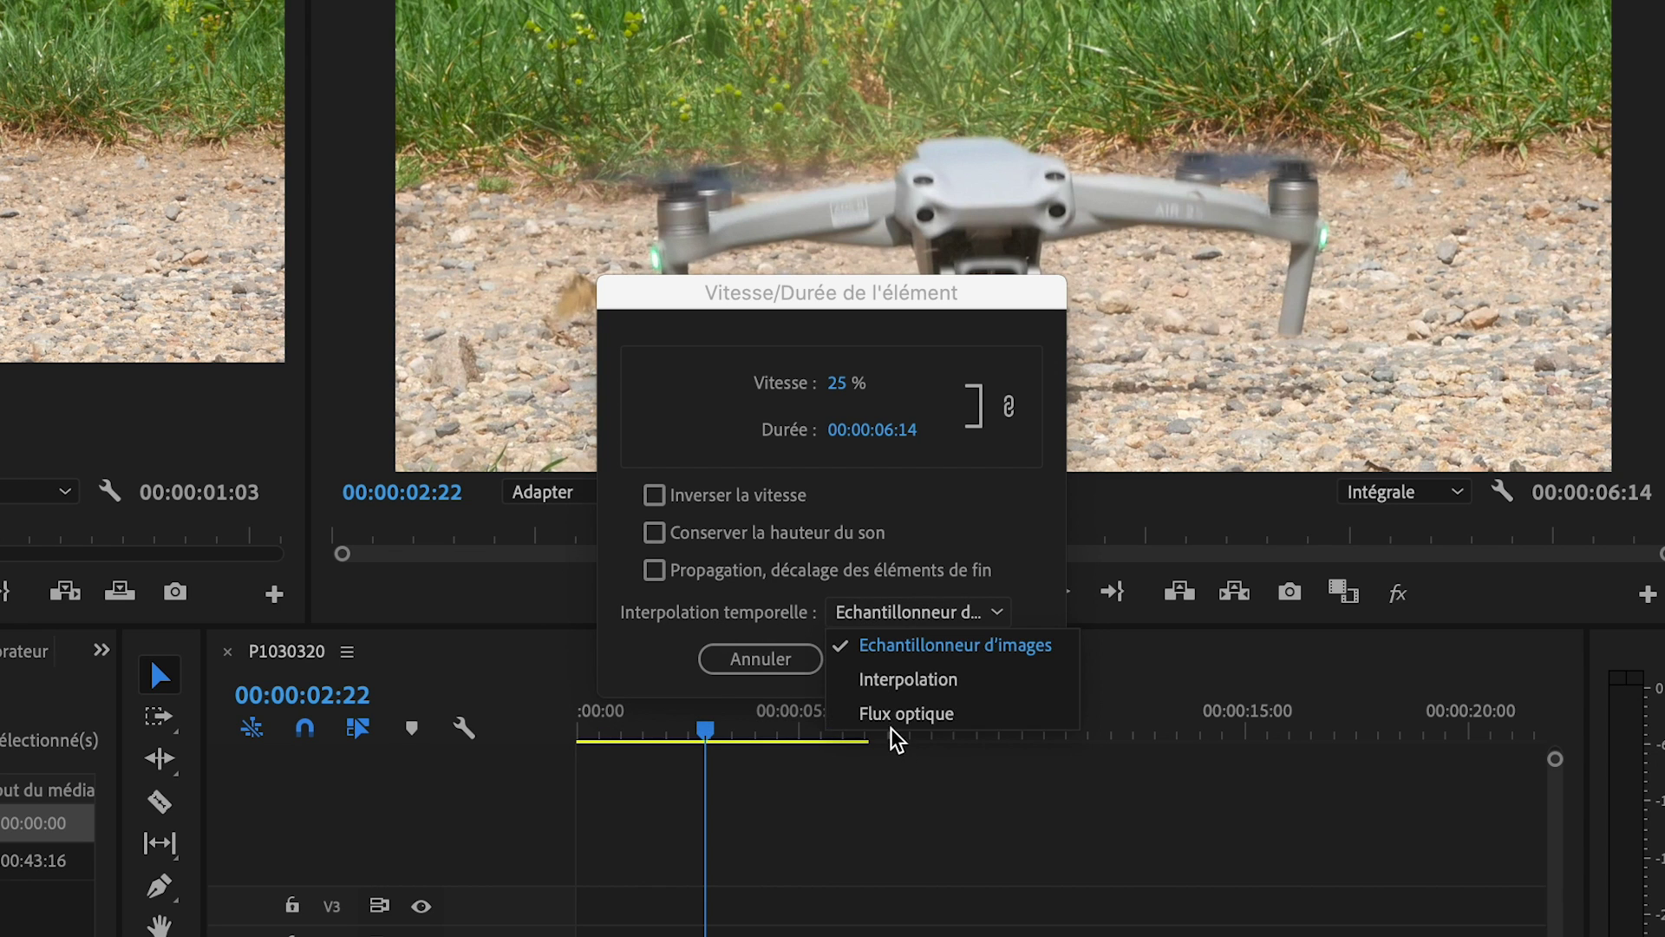
{"action": "left_click", "coordinate": [898, 717]}
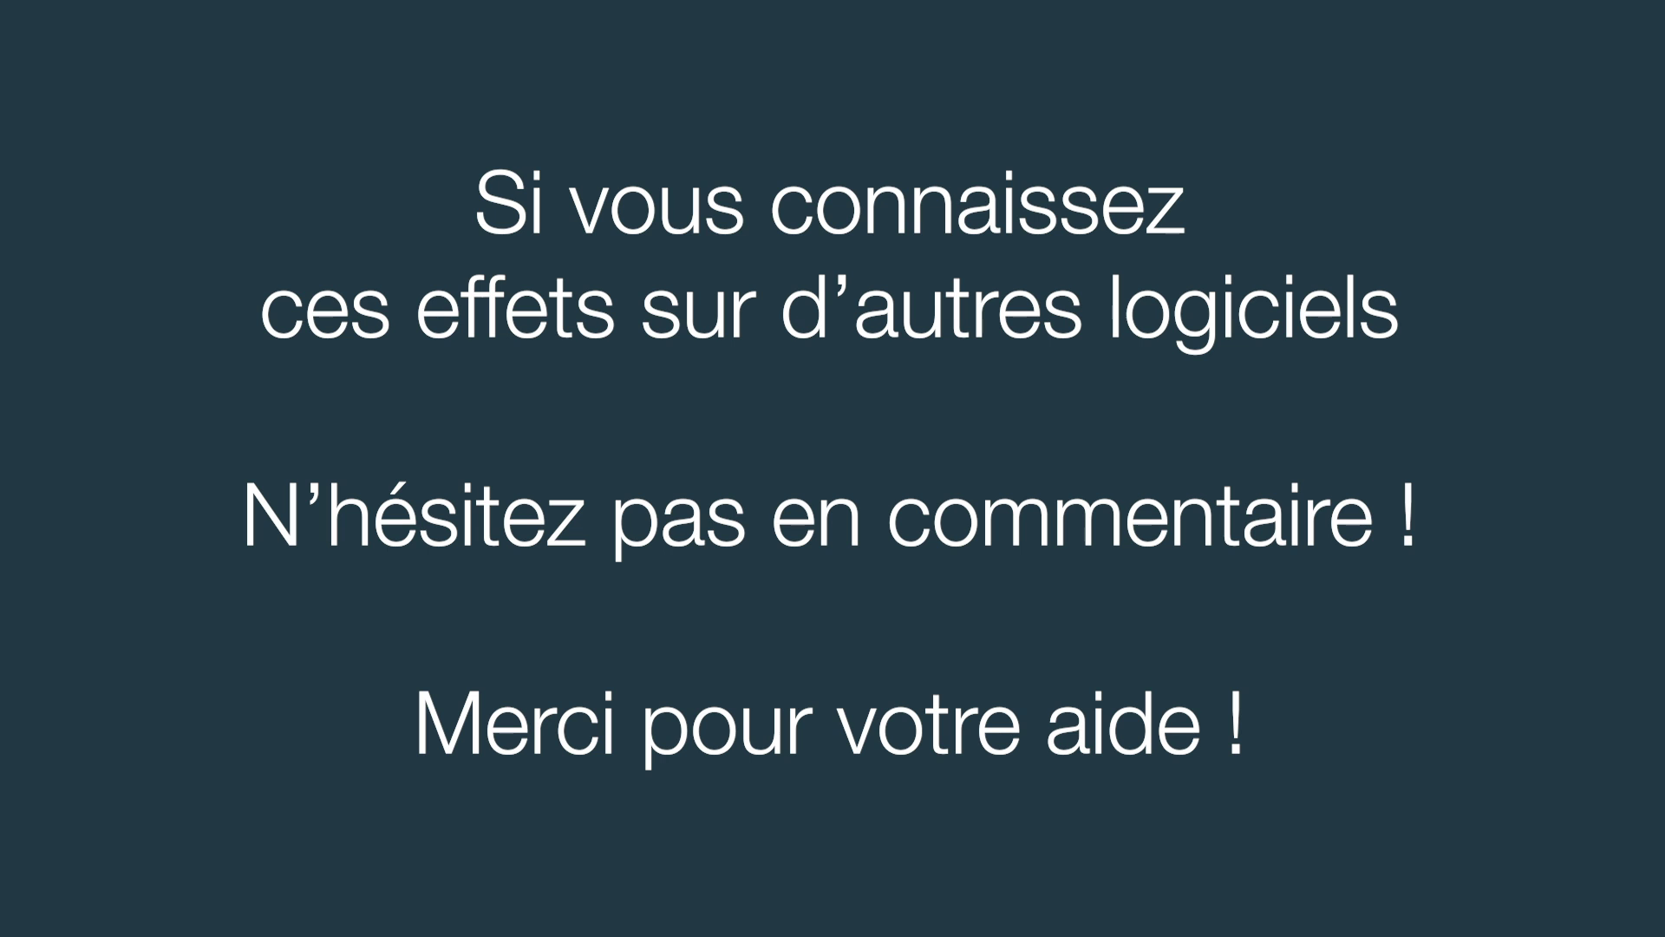